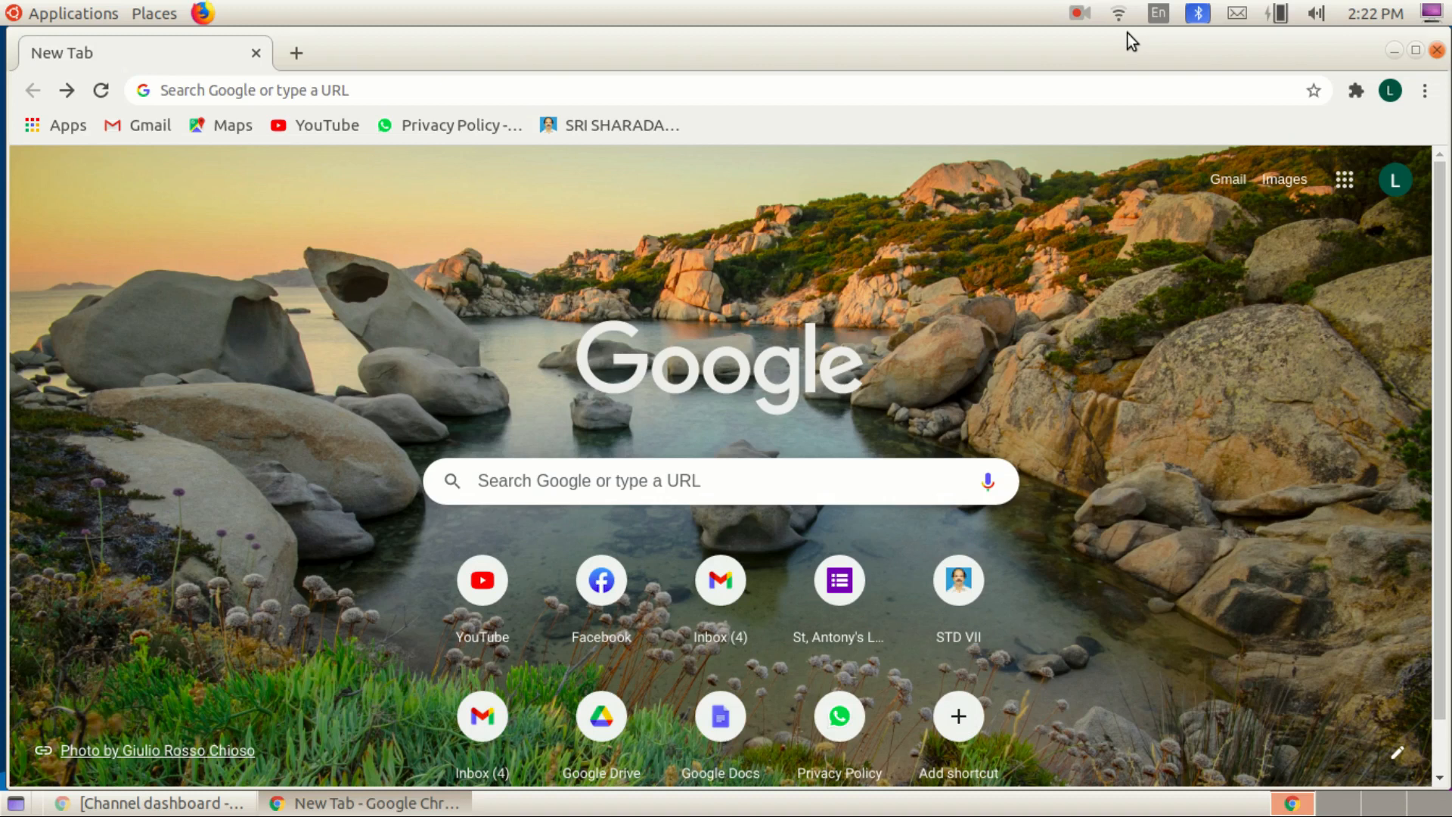
Minimise the open browser window and launch a new Google Chrome window from the desktop.
click(1394, 52)
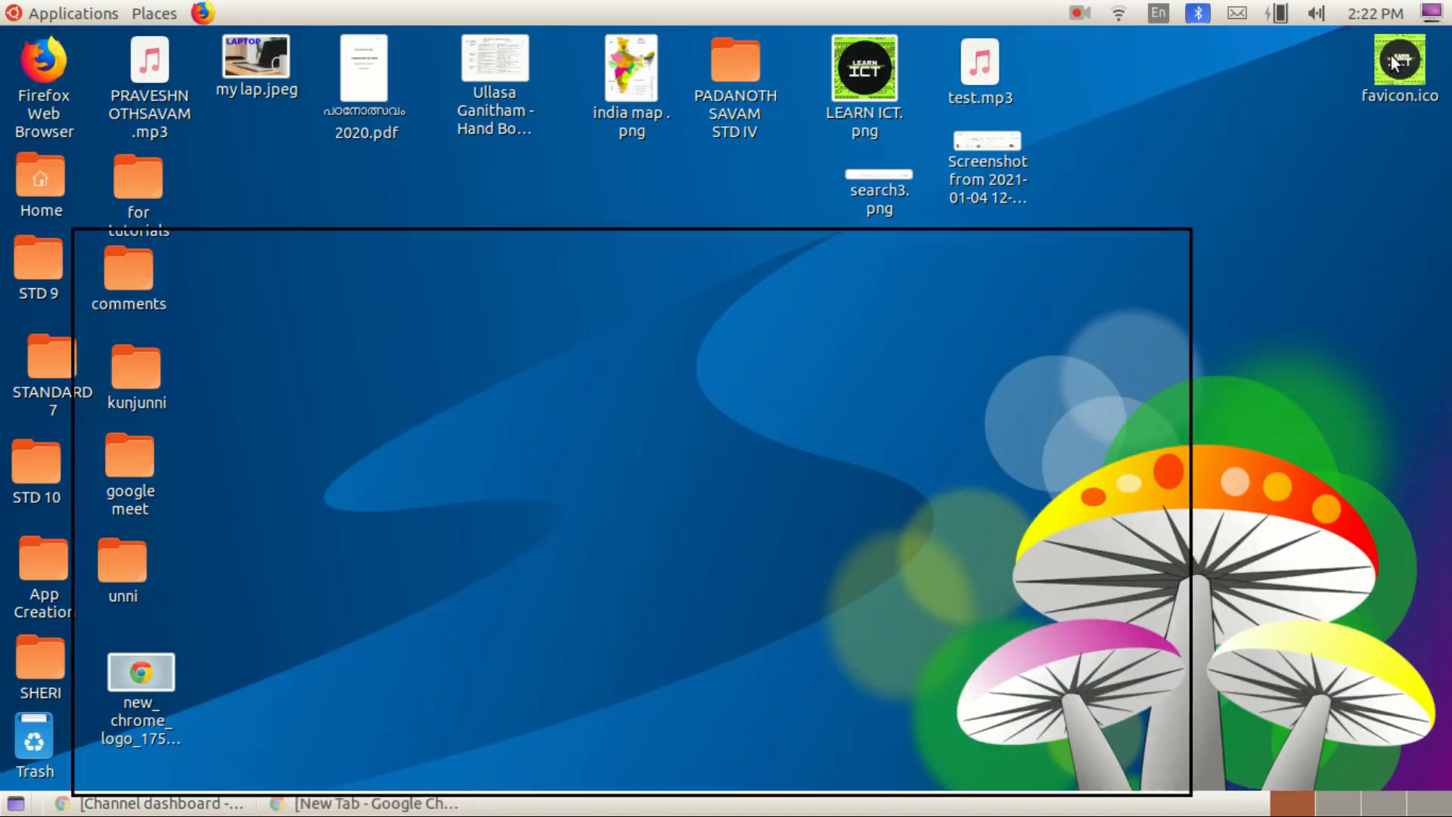
click(43, 10)
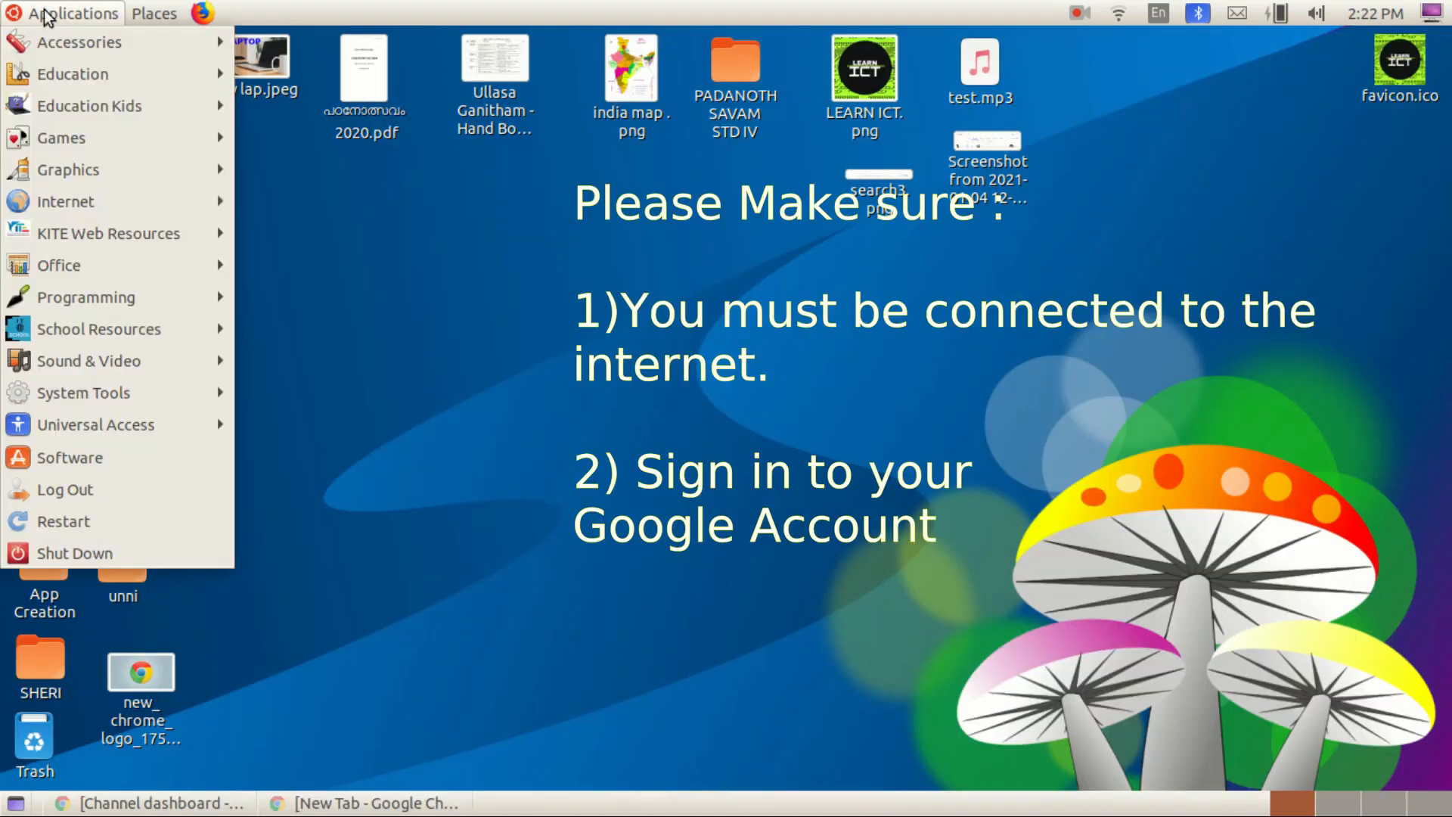
mouse_move(107, 205)
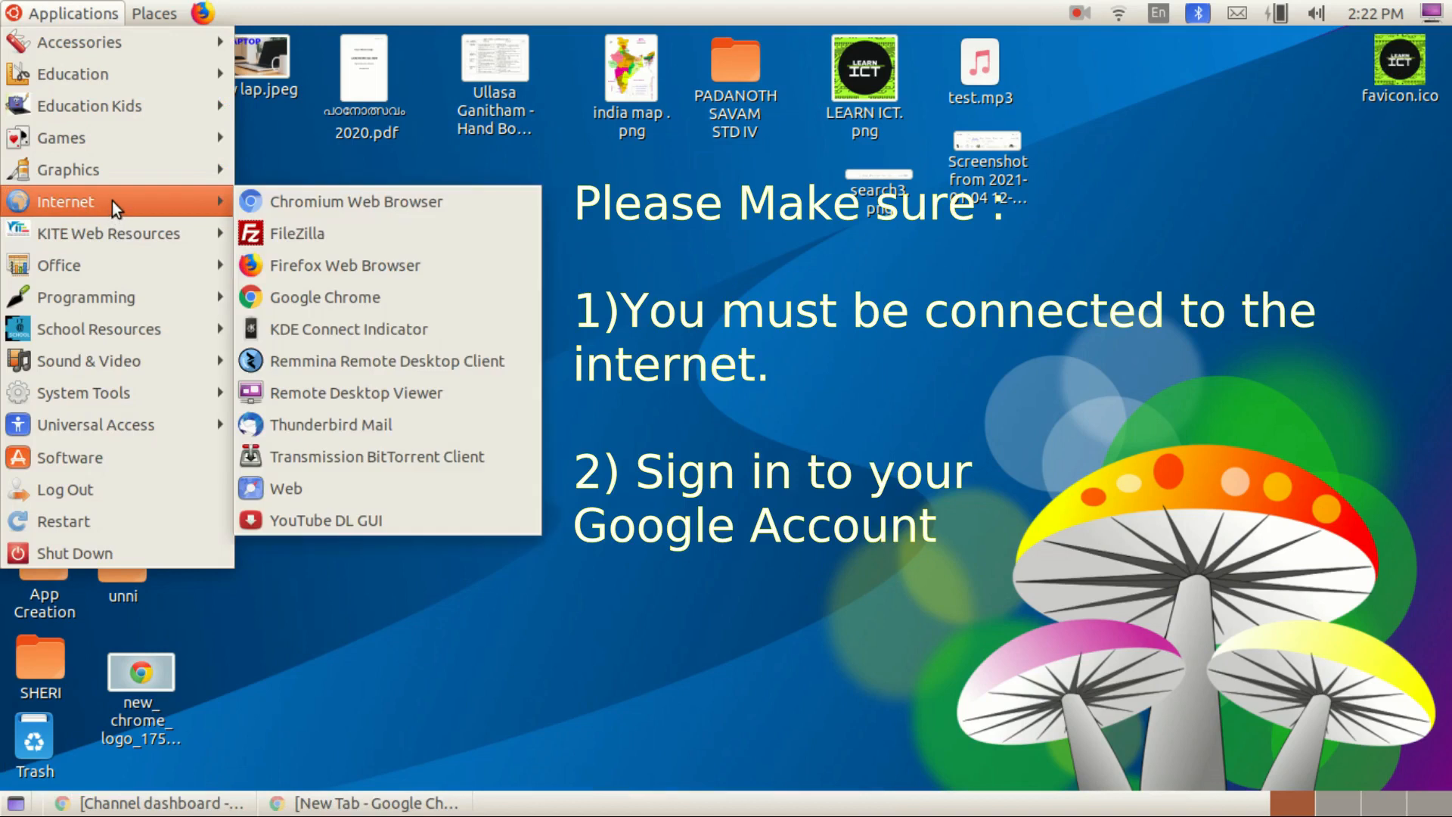
click(300, 298)
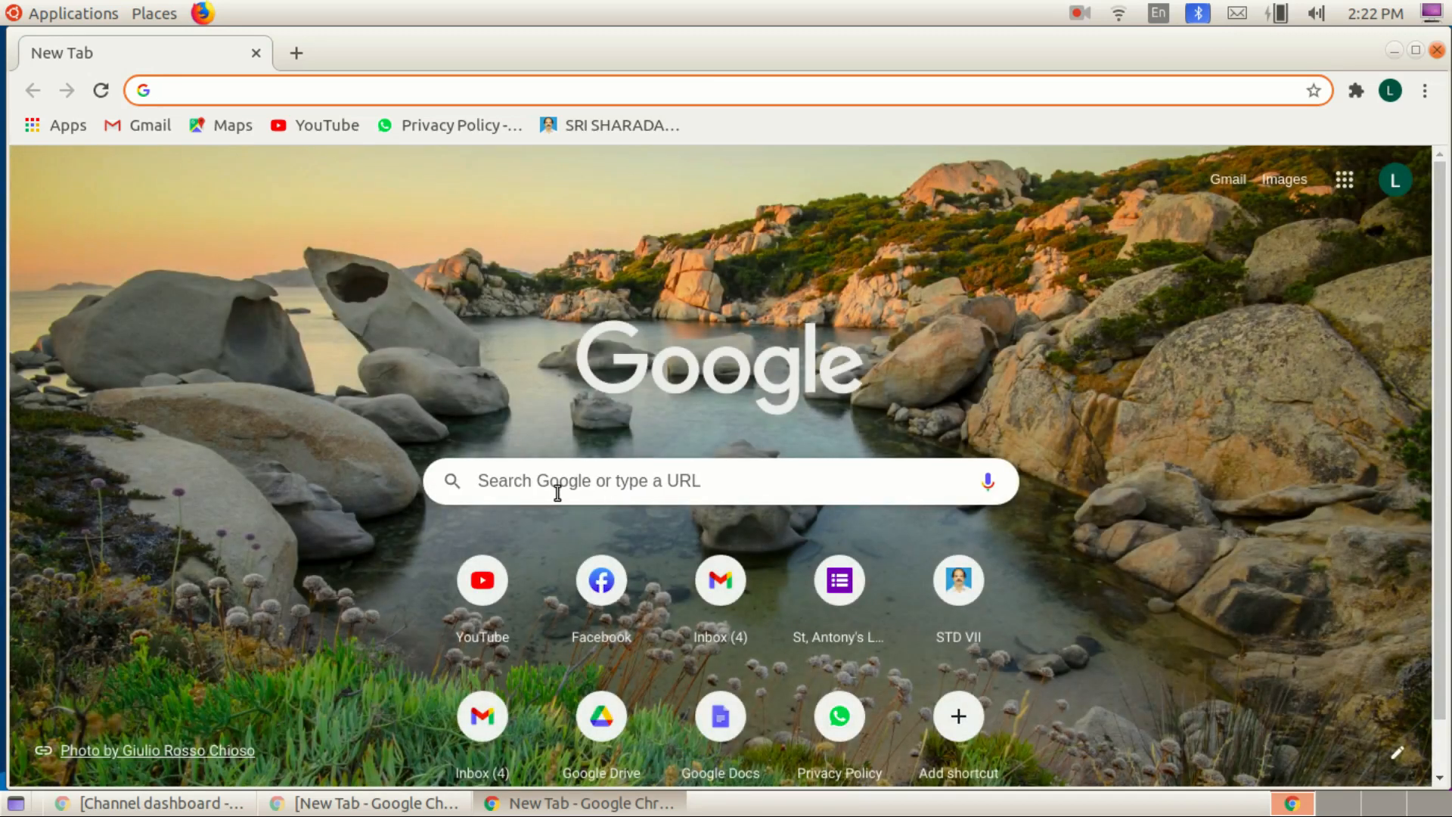
Search Google for "google sheets", go to Google Sheets from its about page and start a blank spreadsheet.
click(544, 481)
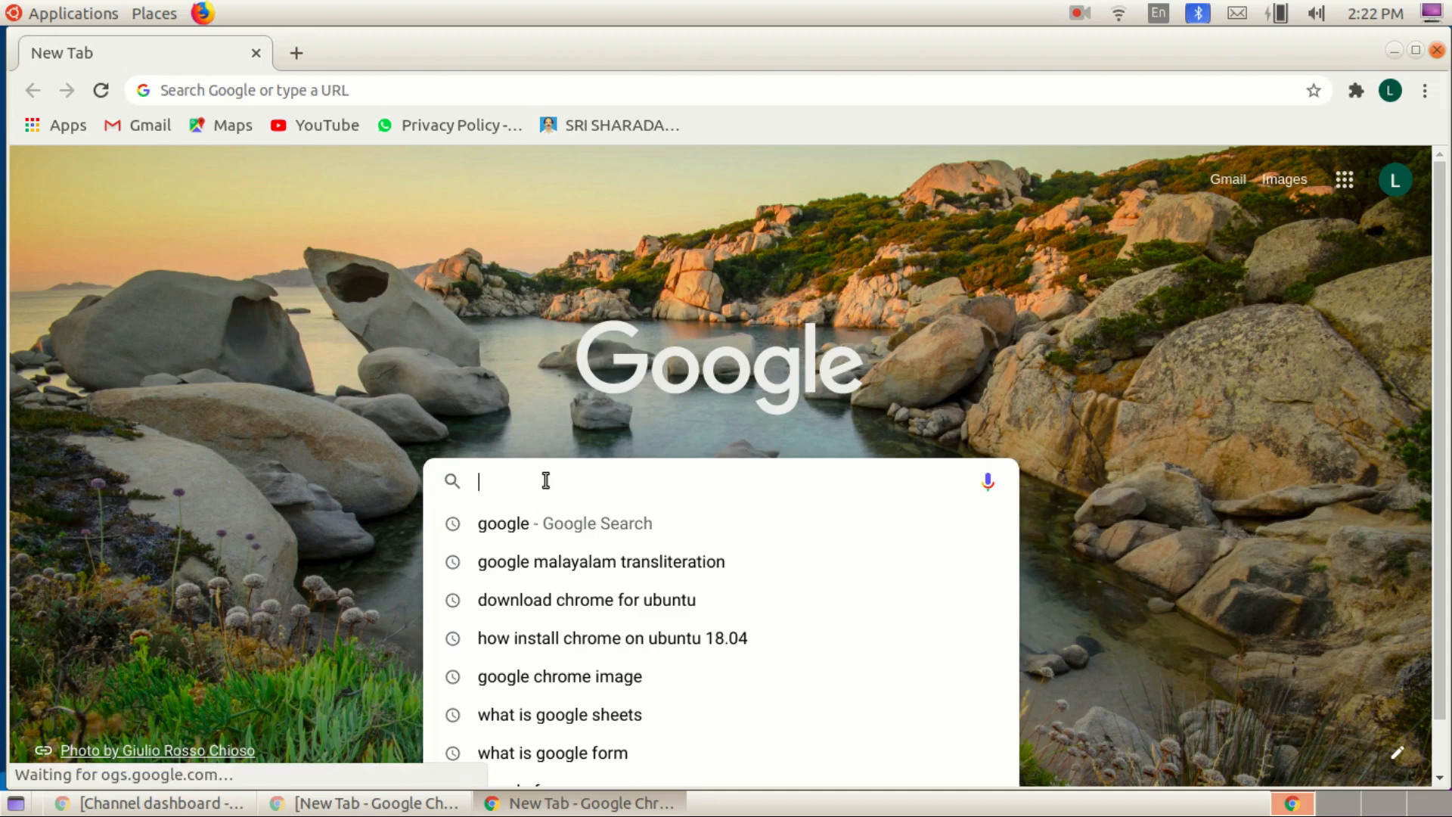
text(goog)
key(Return)
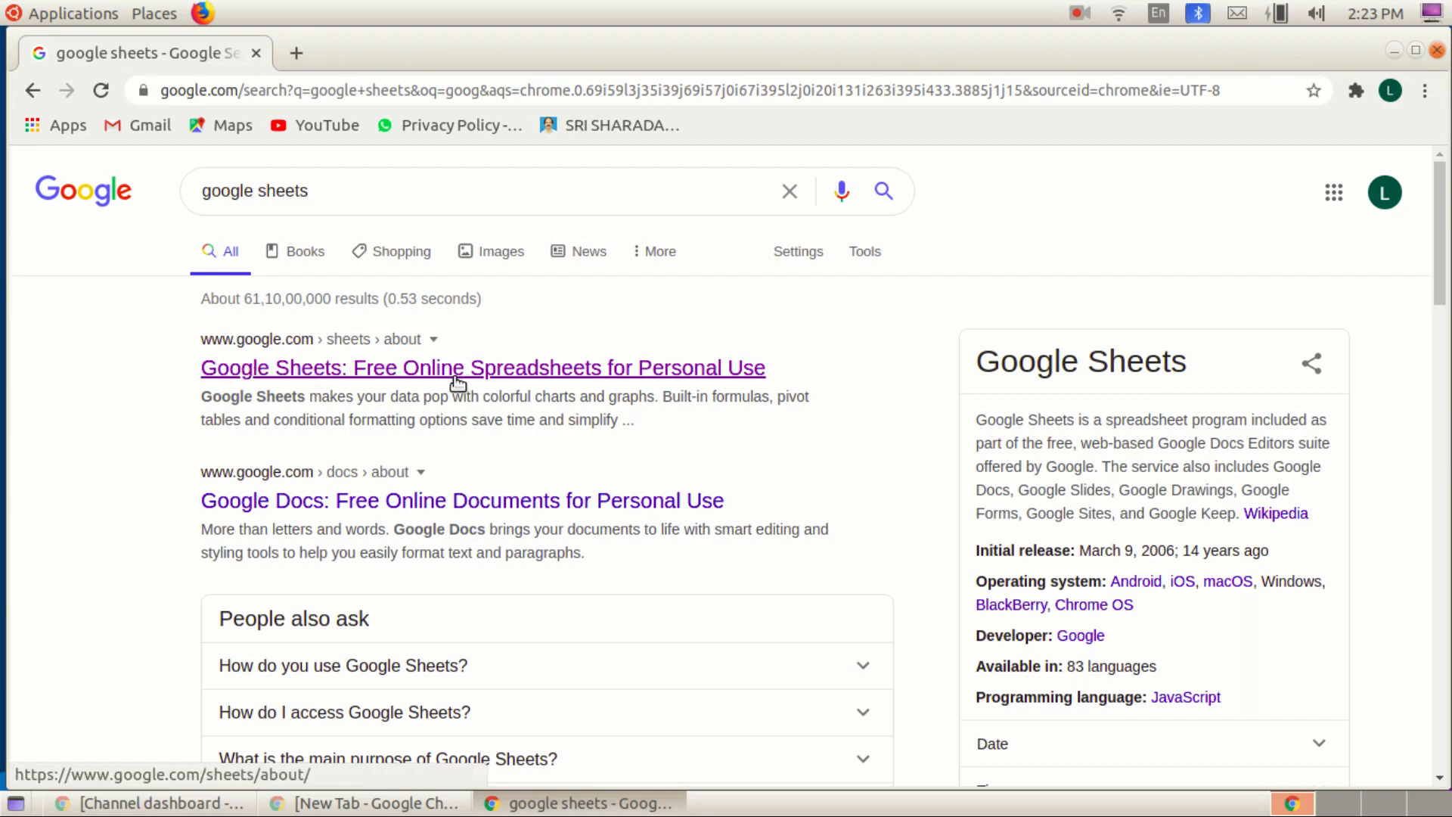
click(284, 367)
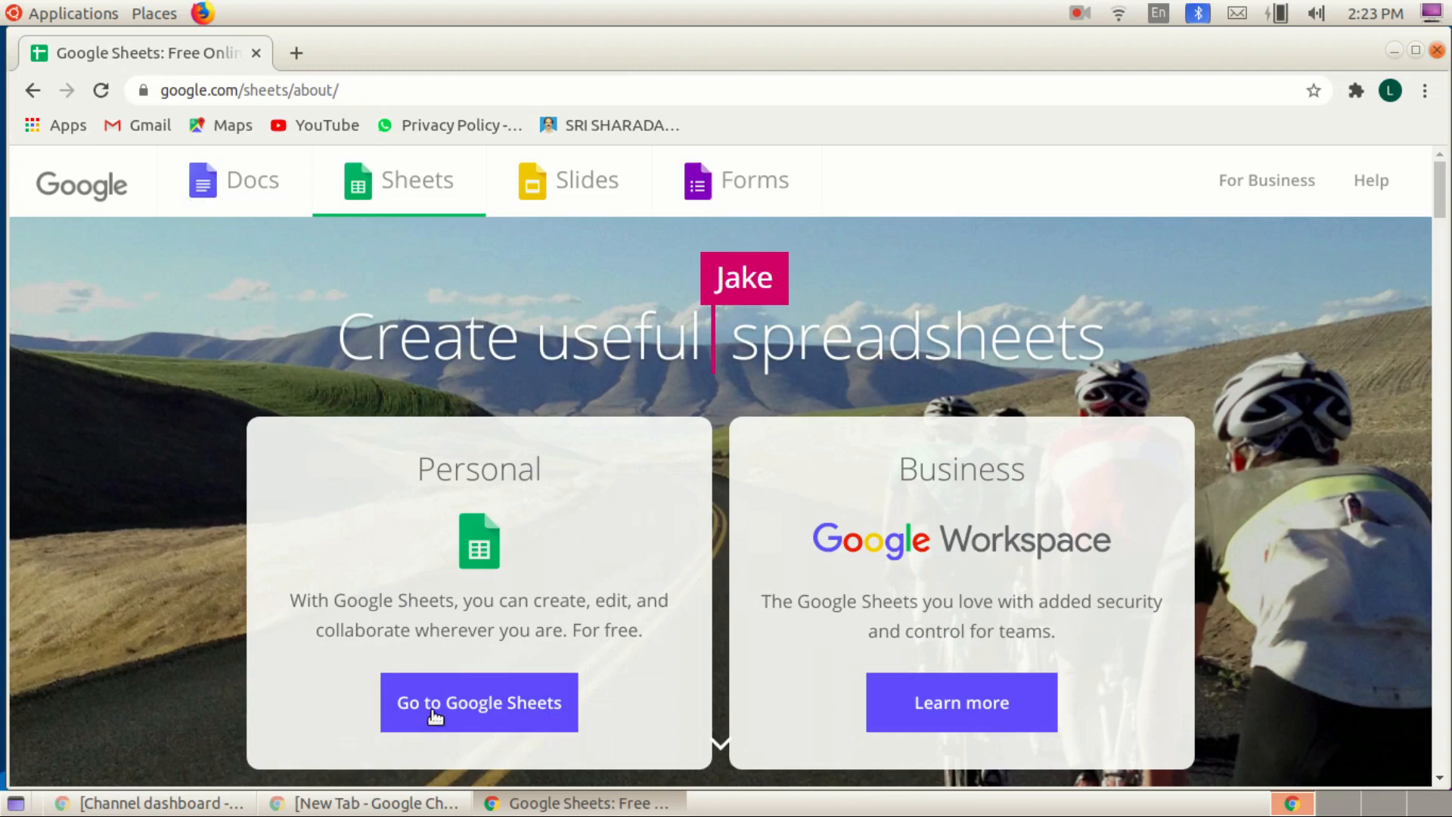
click(515, 703)
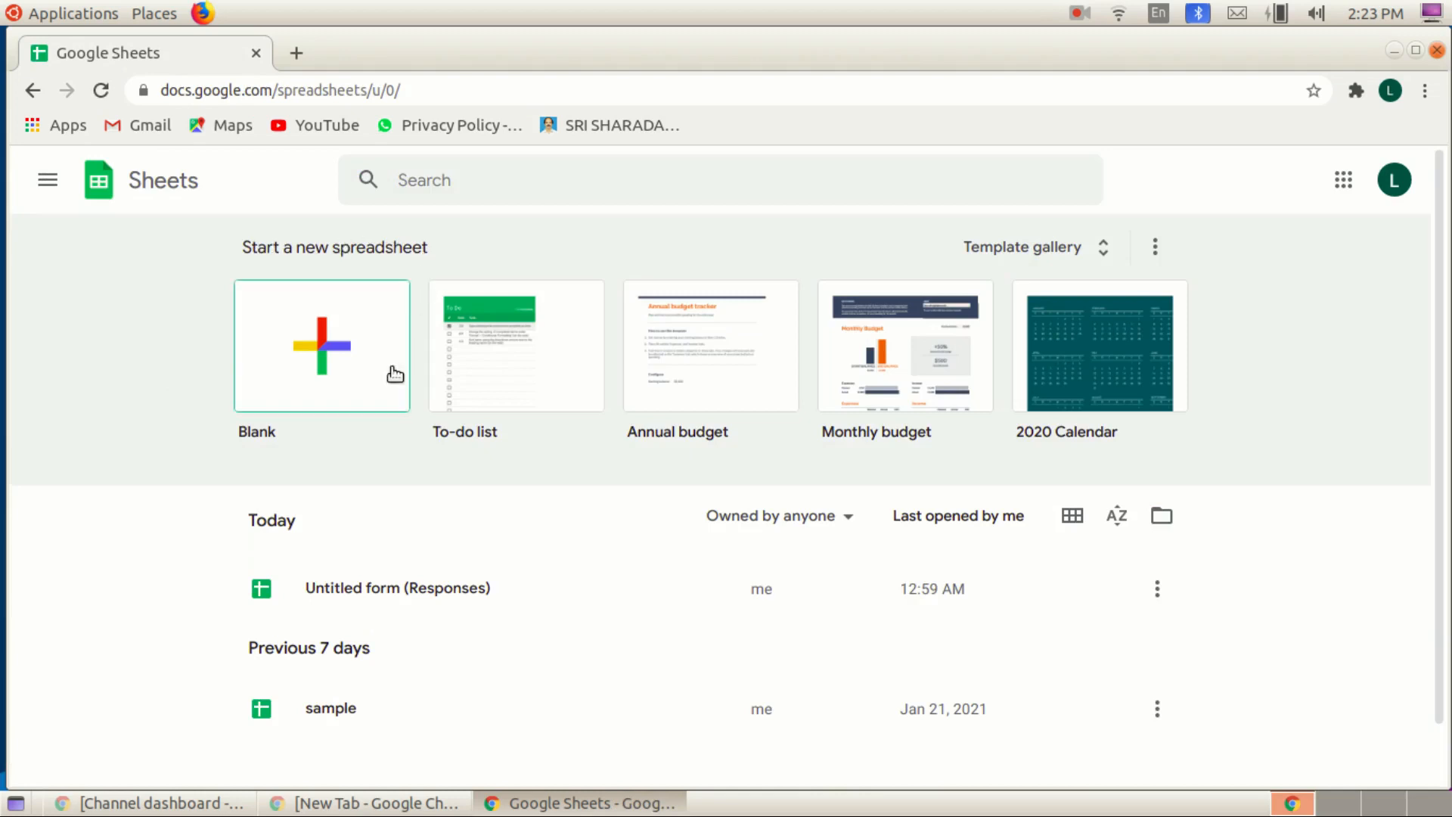
click(321, 352)
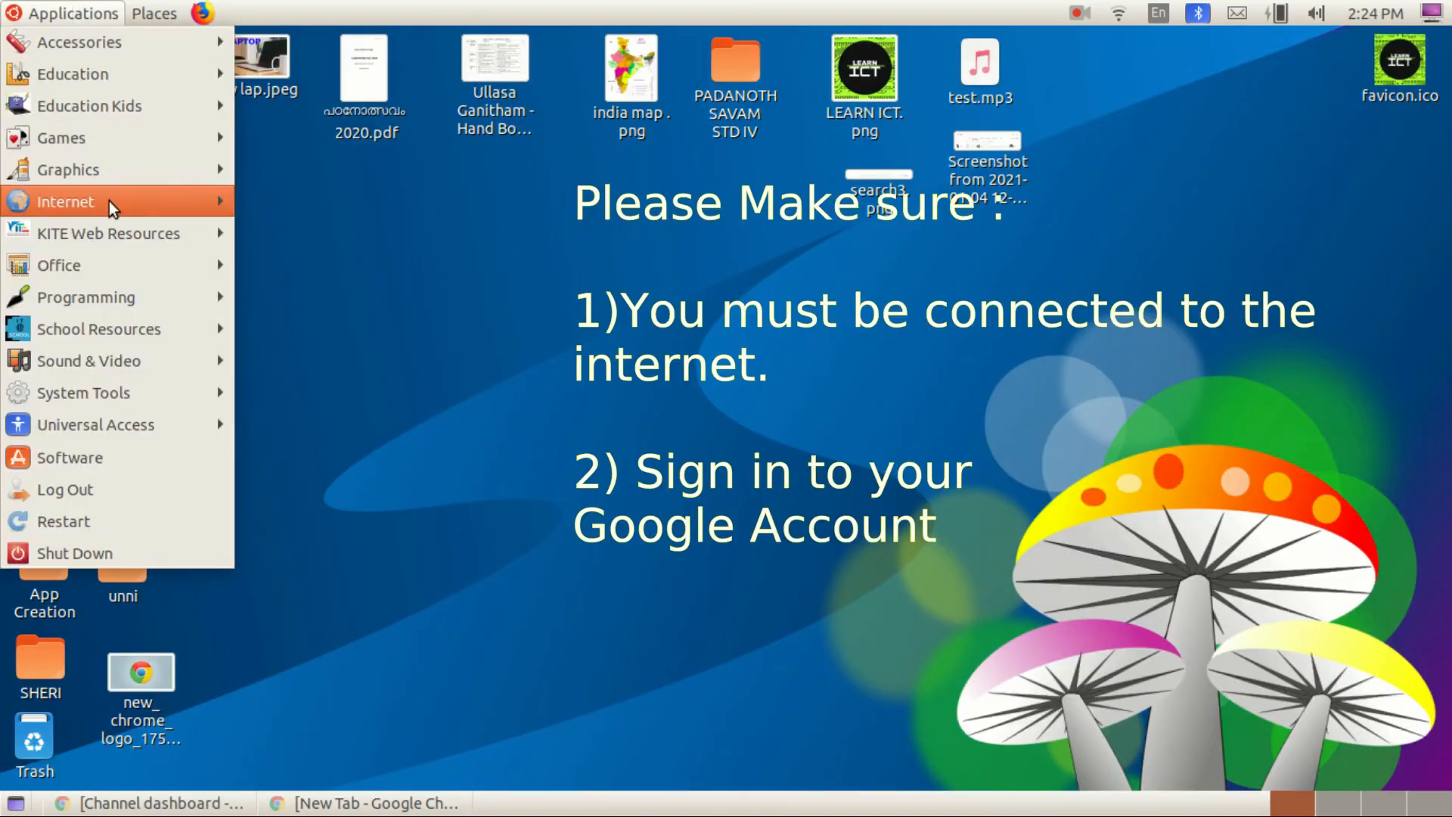
Launch Google Chrome, open Sheets from the Google apps and create a blank spreadsheet.
mouse_move(106, 202)
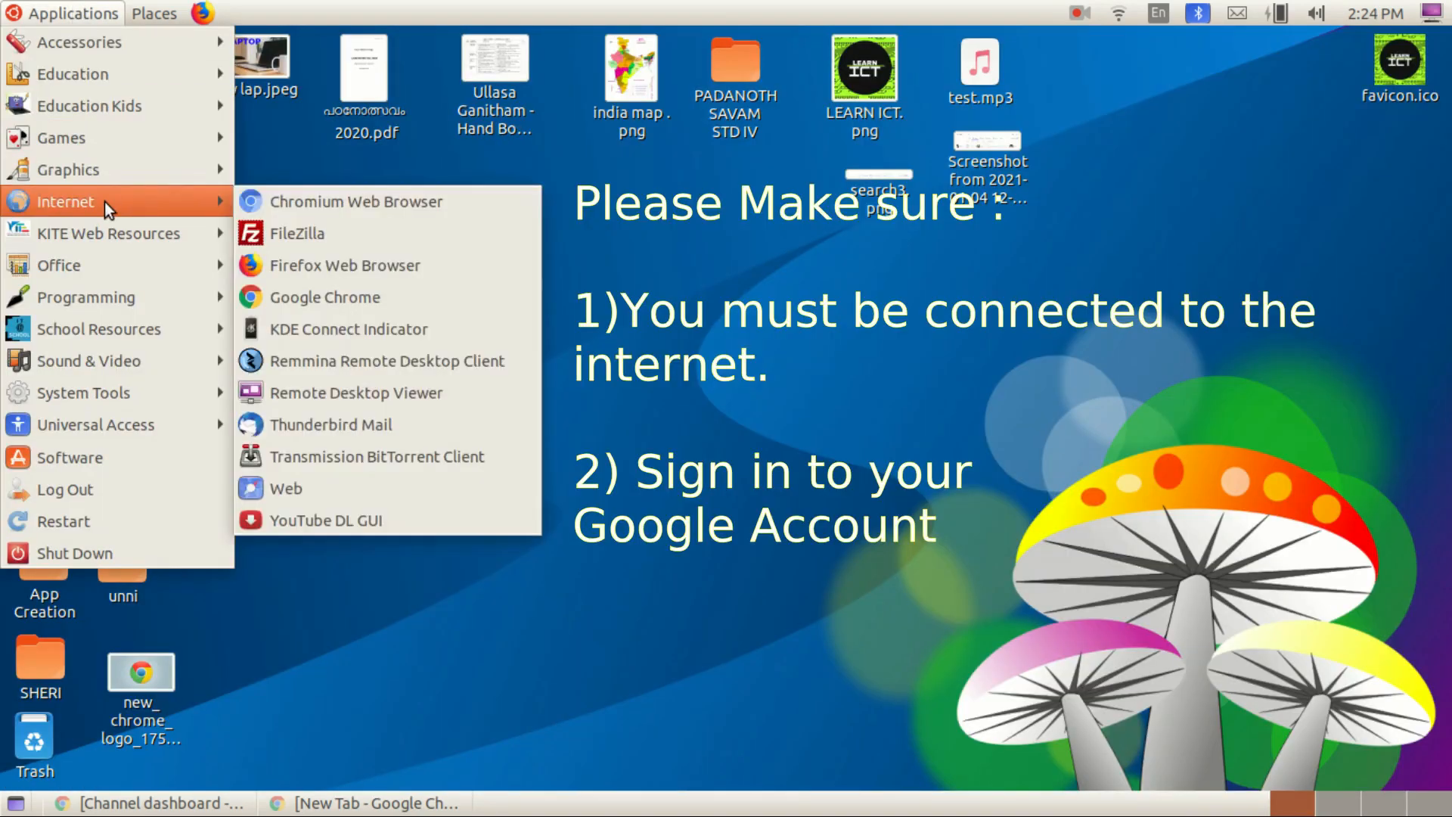
click(335, 297)
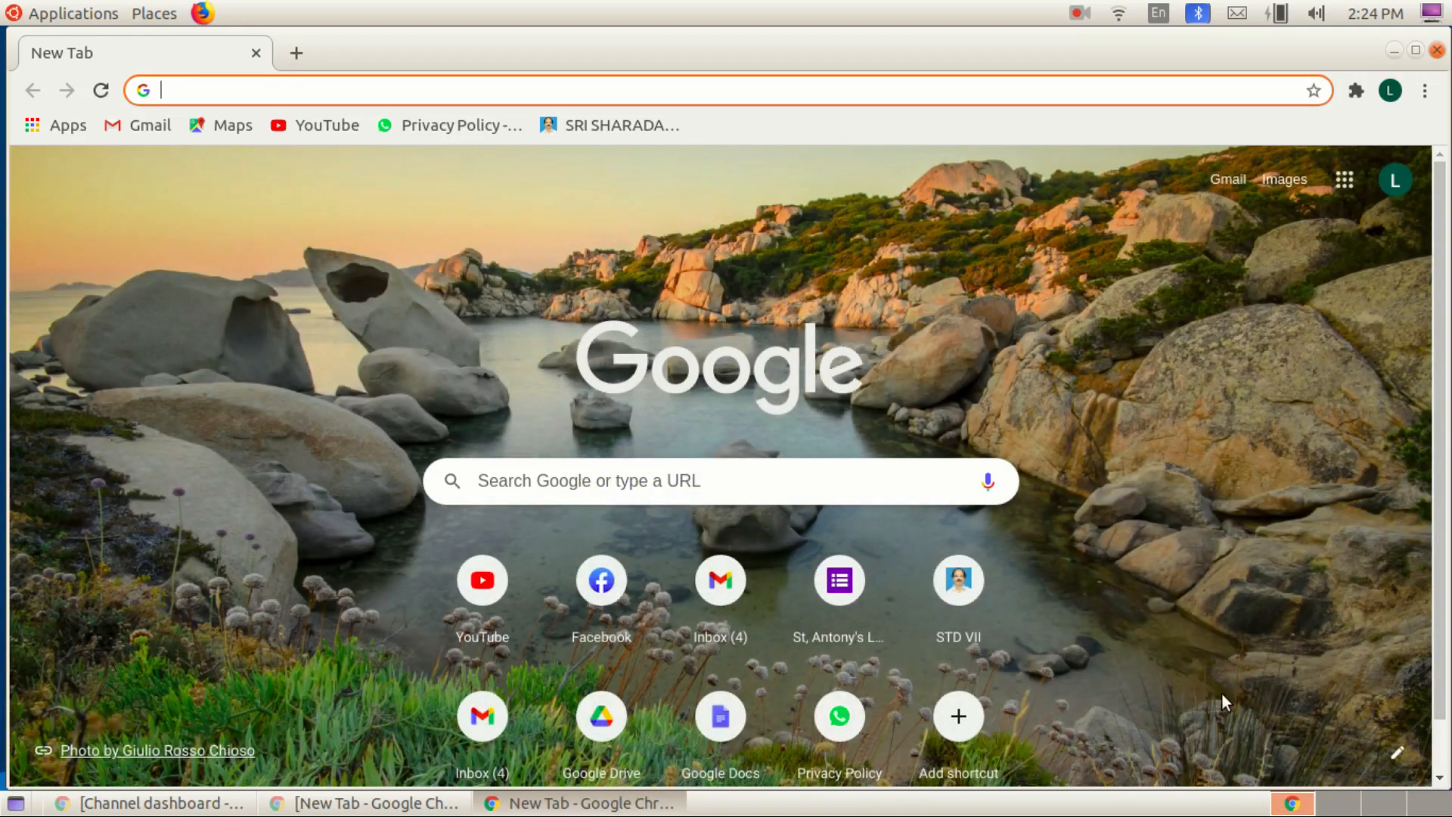
click(1345, 182)
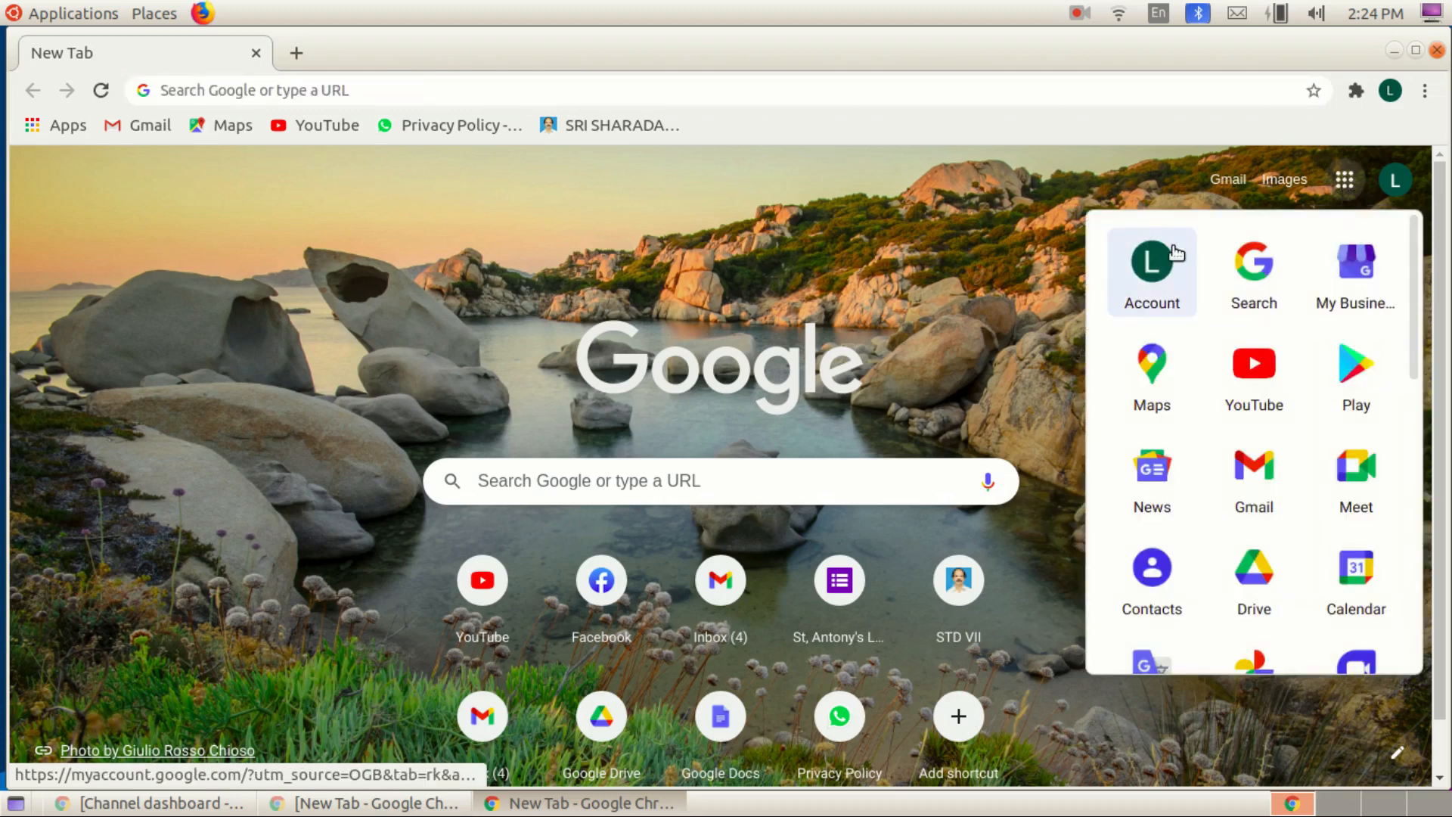
scroll(1246, 333, down, 5)
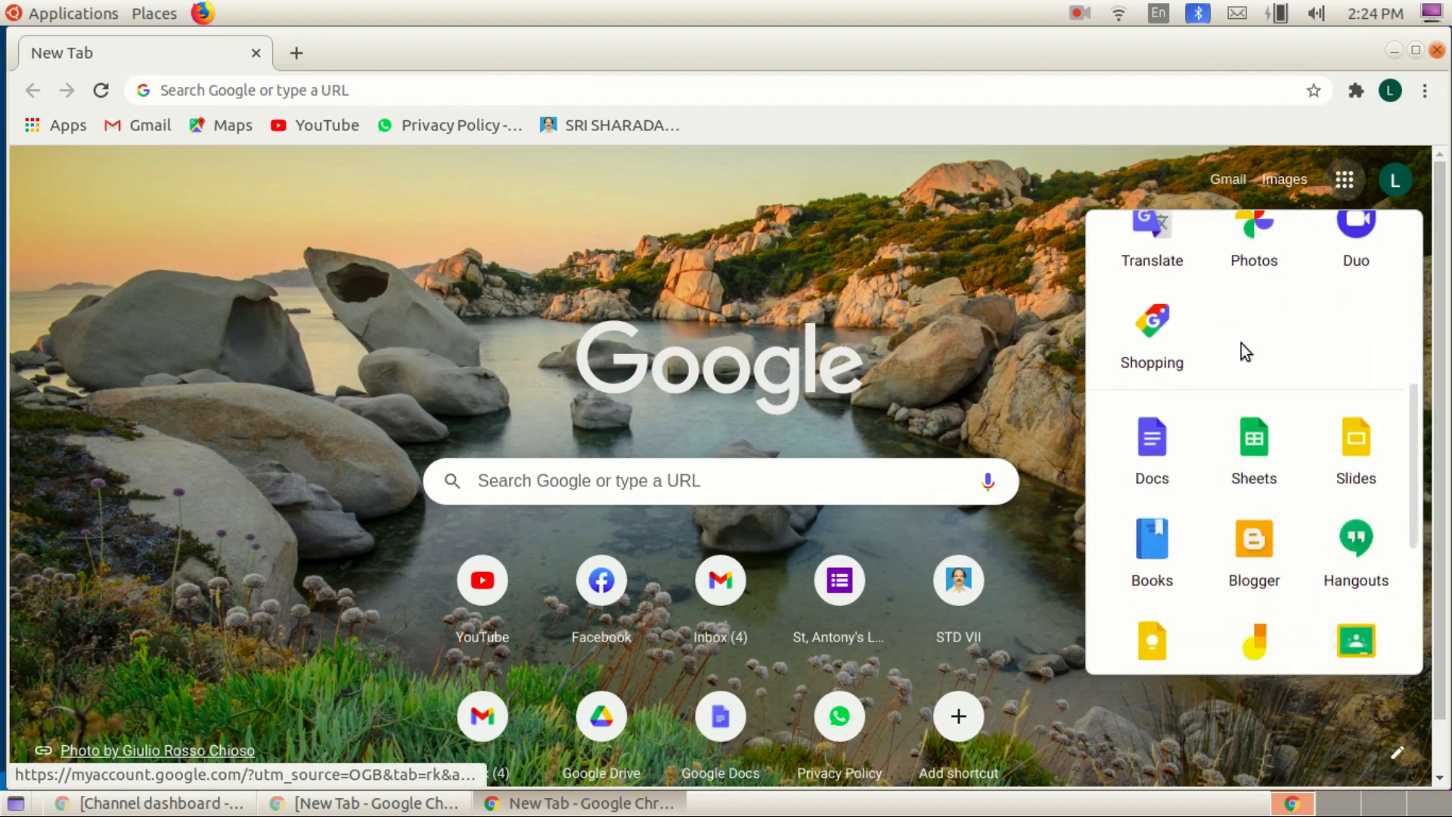
scroll(1199, 409, down, 2)
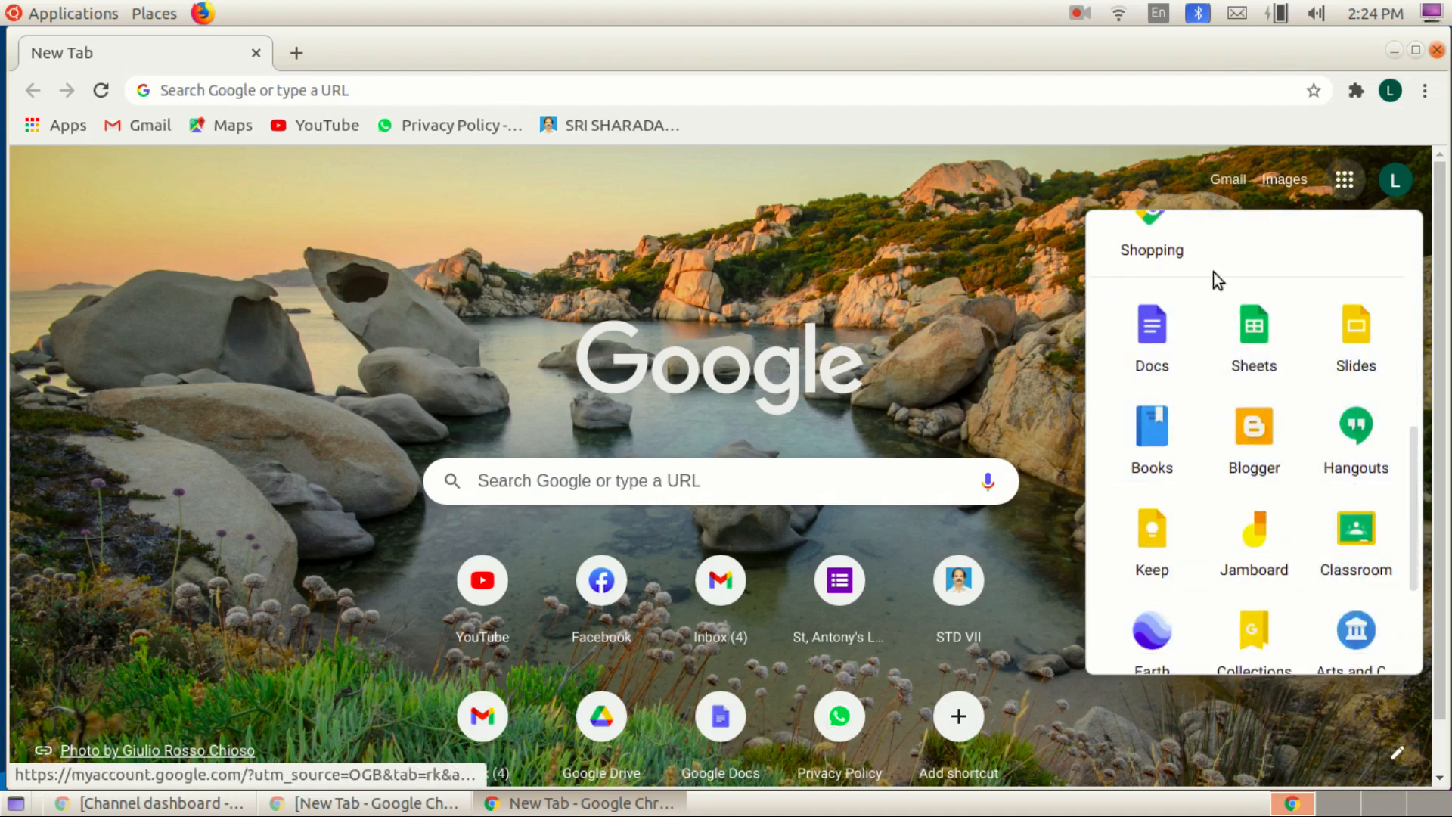
click(1255, 363)
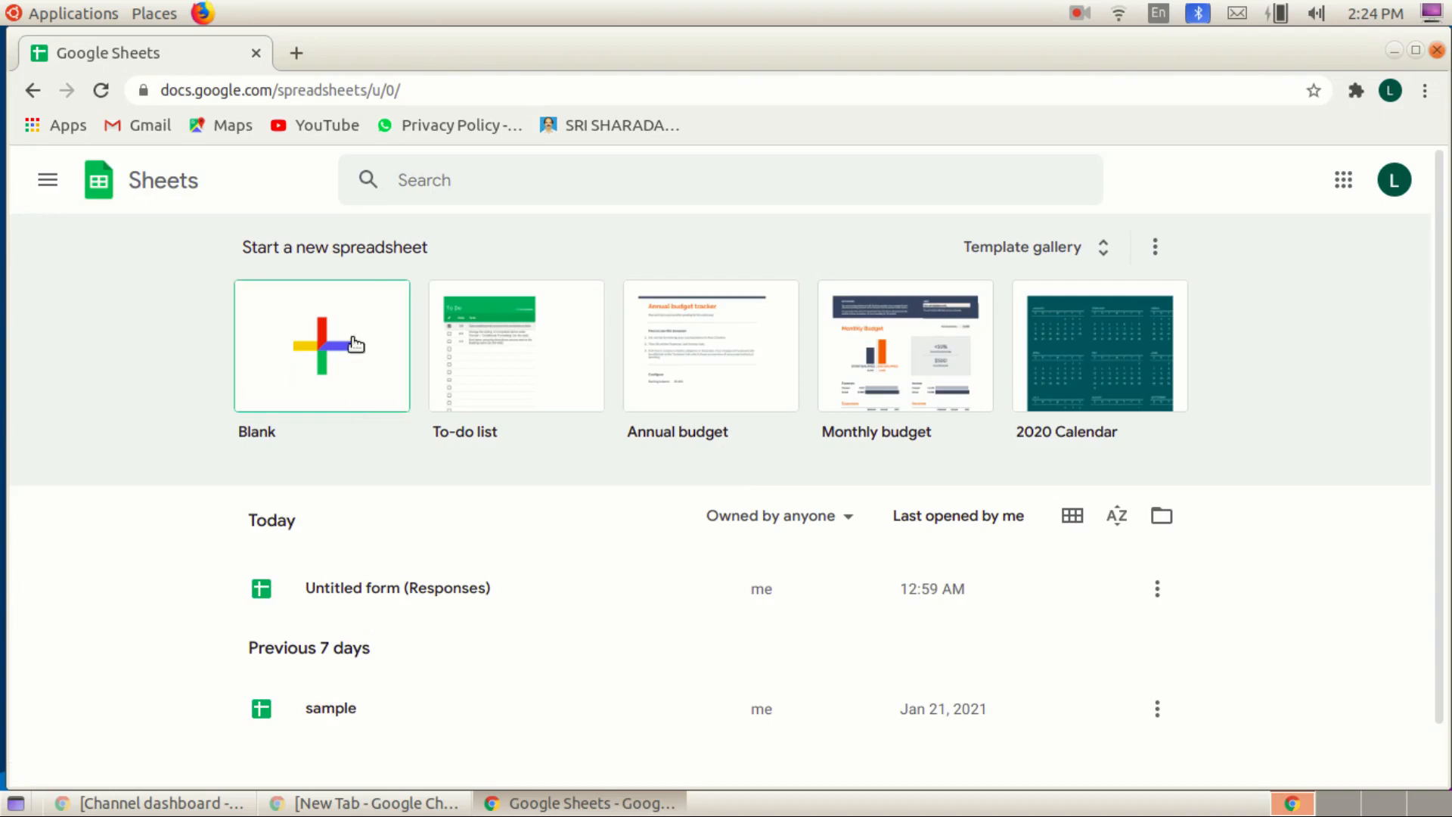
click(323, 338)
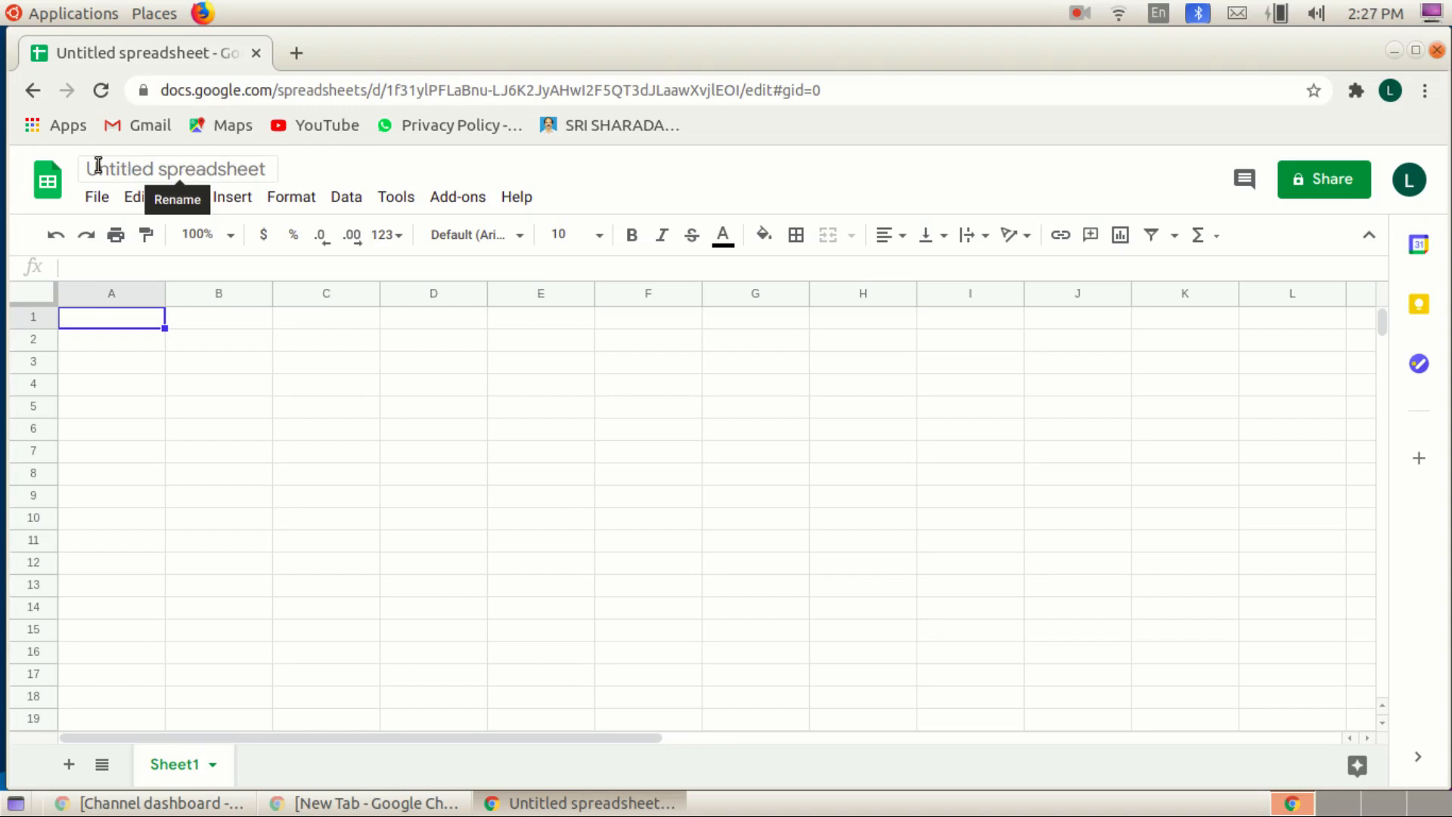
Rename the spreadsheet as "marklist std10" and star it.
click(258, 164)
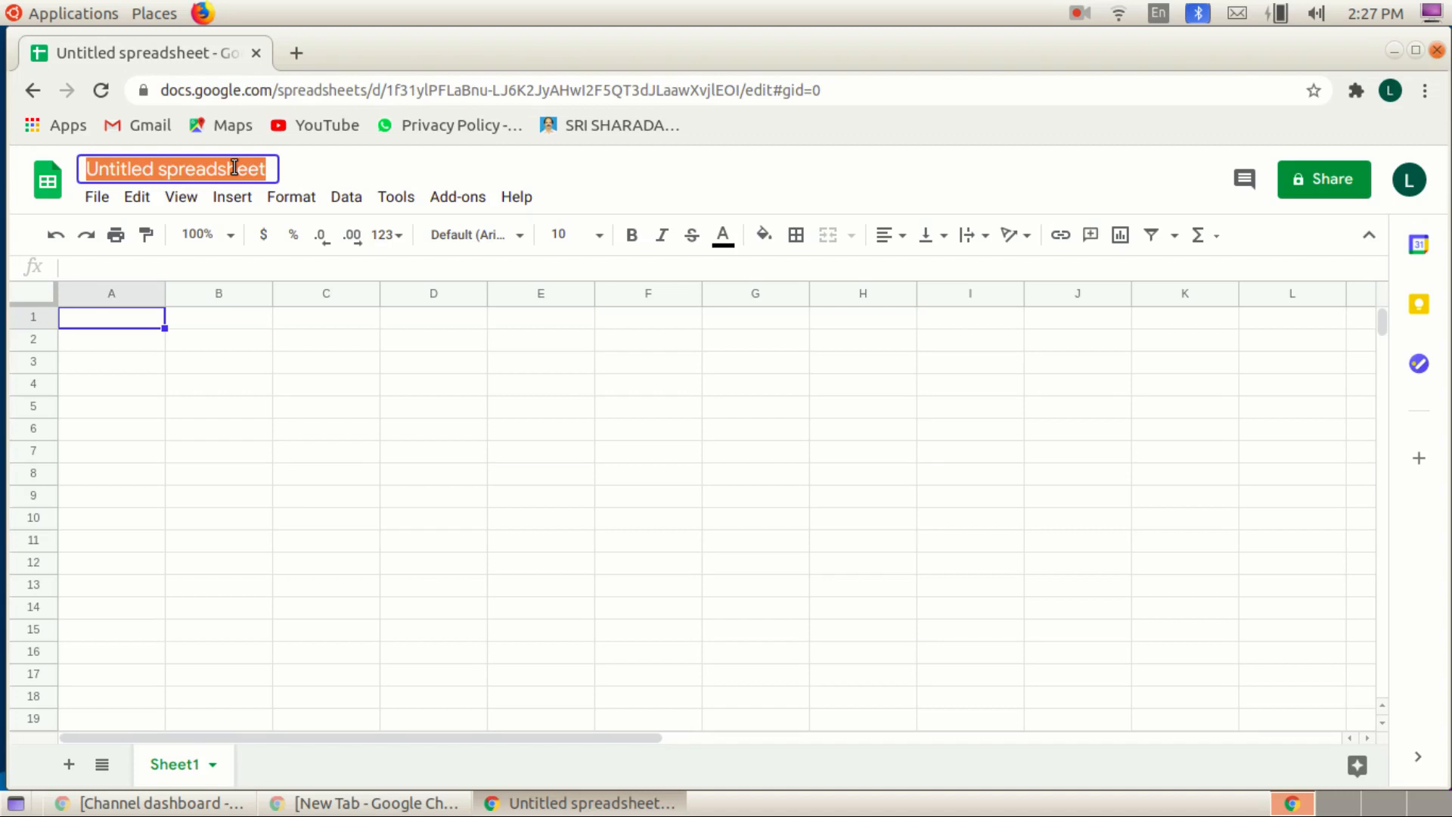
text(marklist std10)
key(Return)
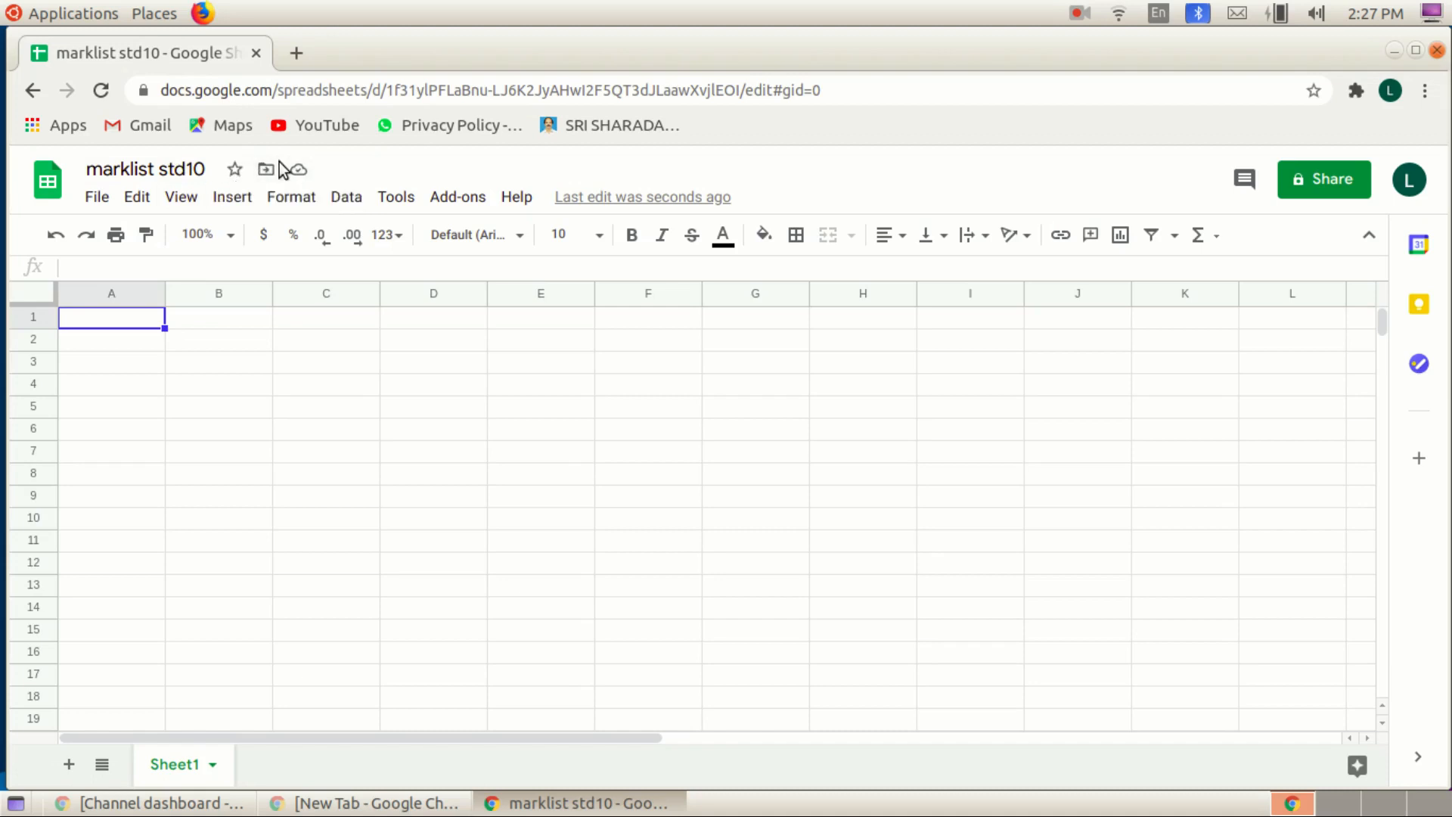
click(235, 172)
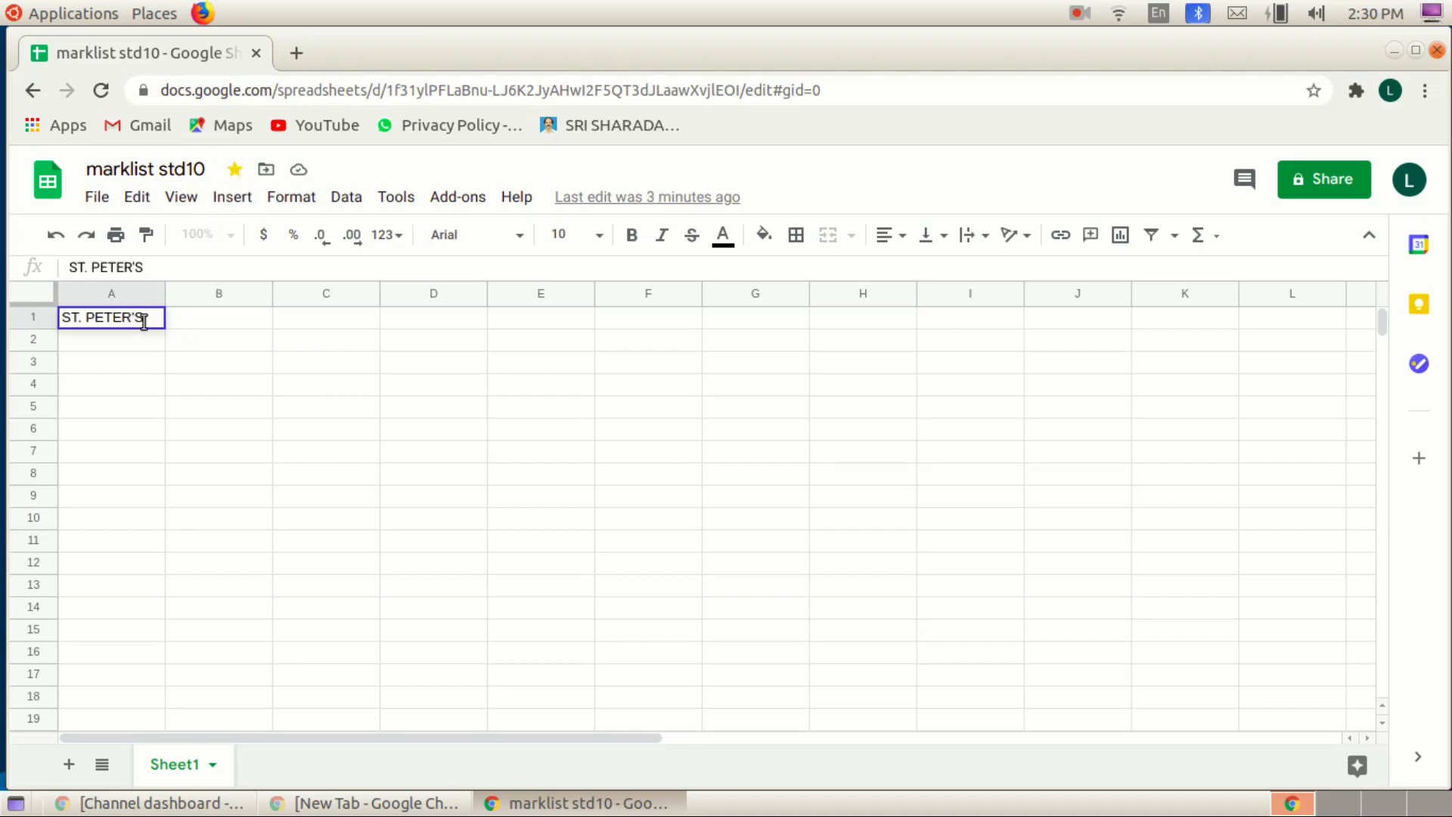
Enter the title "ST. PETER'S HIGH SCHOOL POOVAR" in A1 and "MARKLIST FIRST TERM - STD 10 A" in A2.
text(HIGH SCHOOL POOVAR)
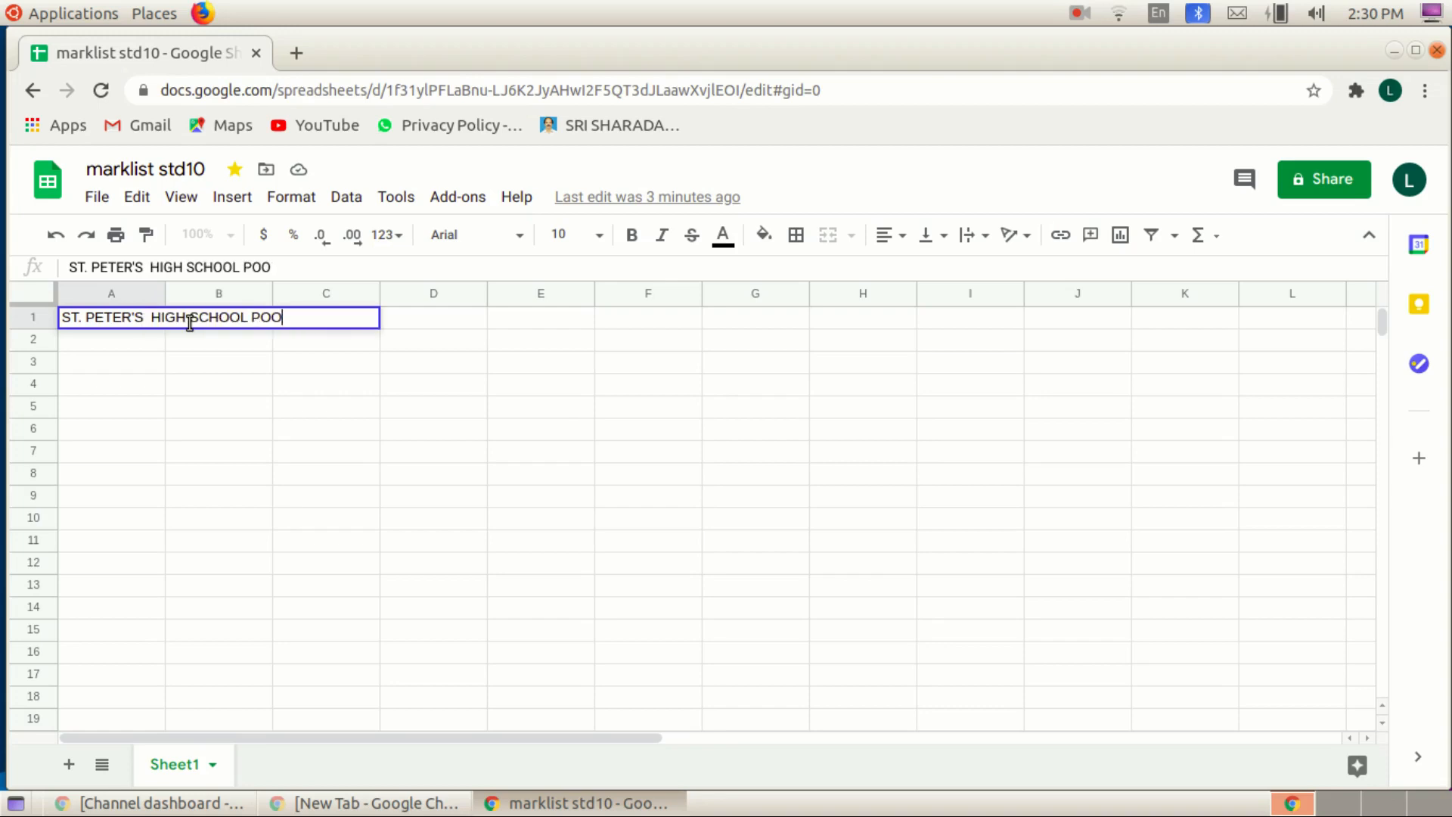
click(86, 344)
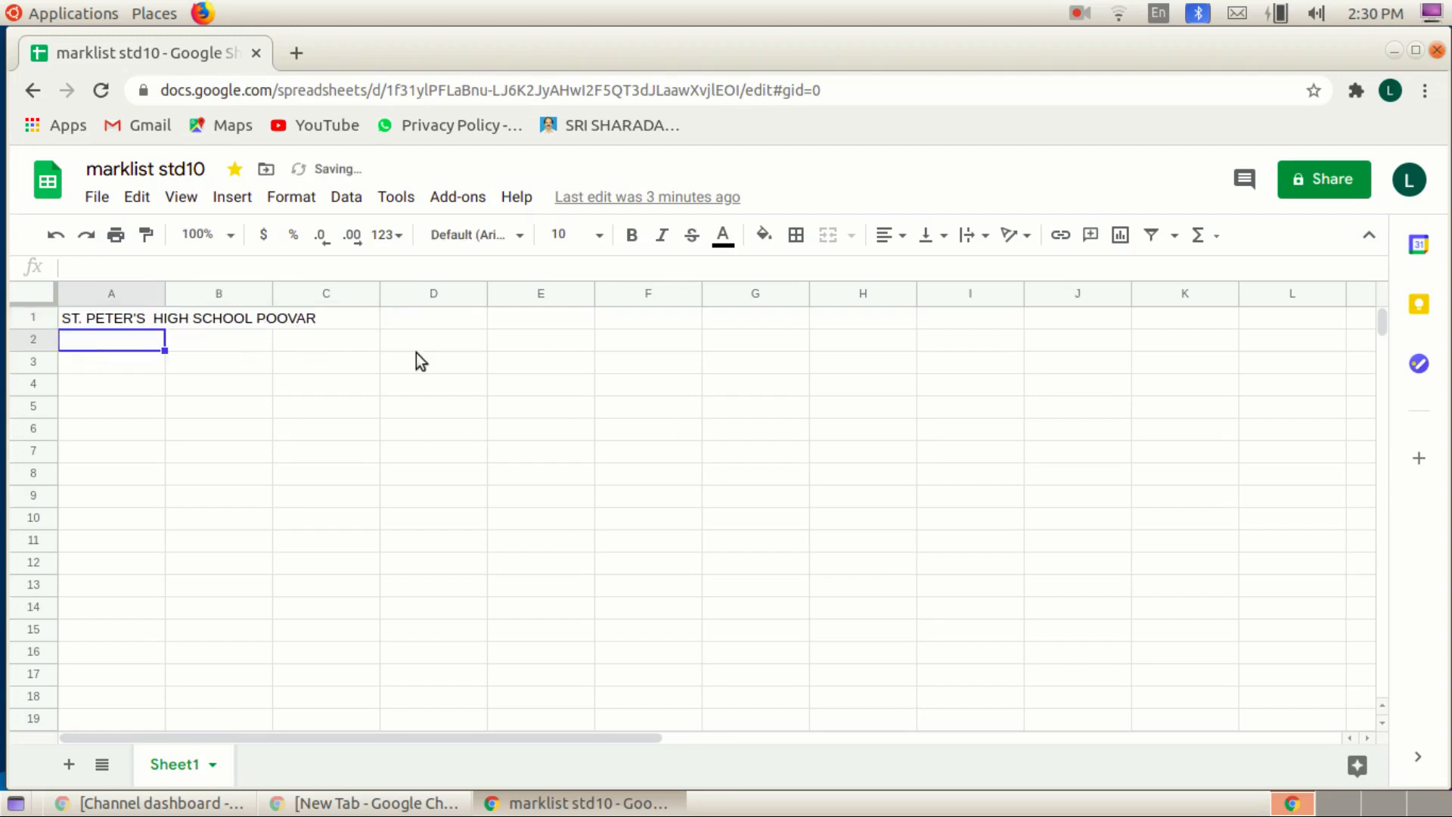
text(MAR)
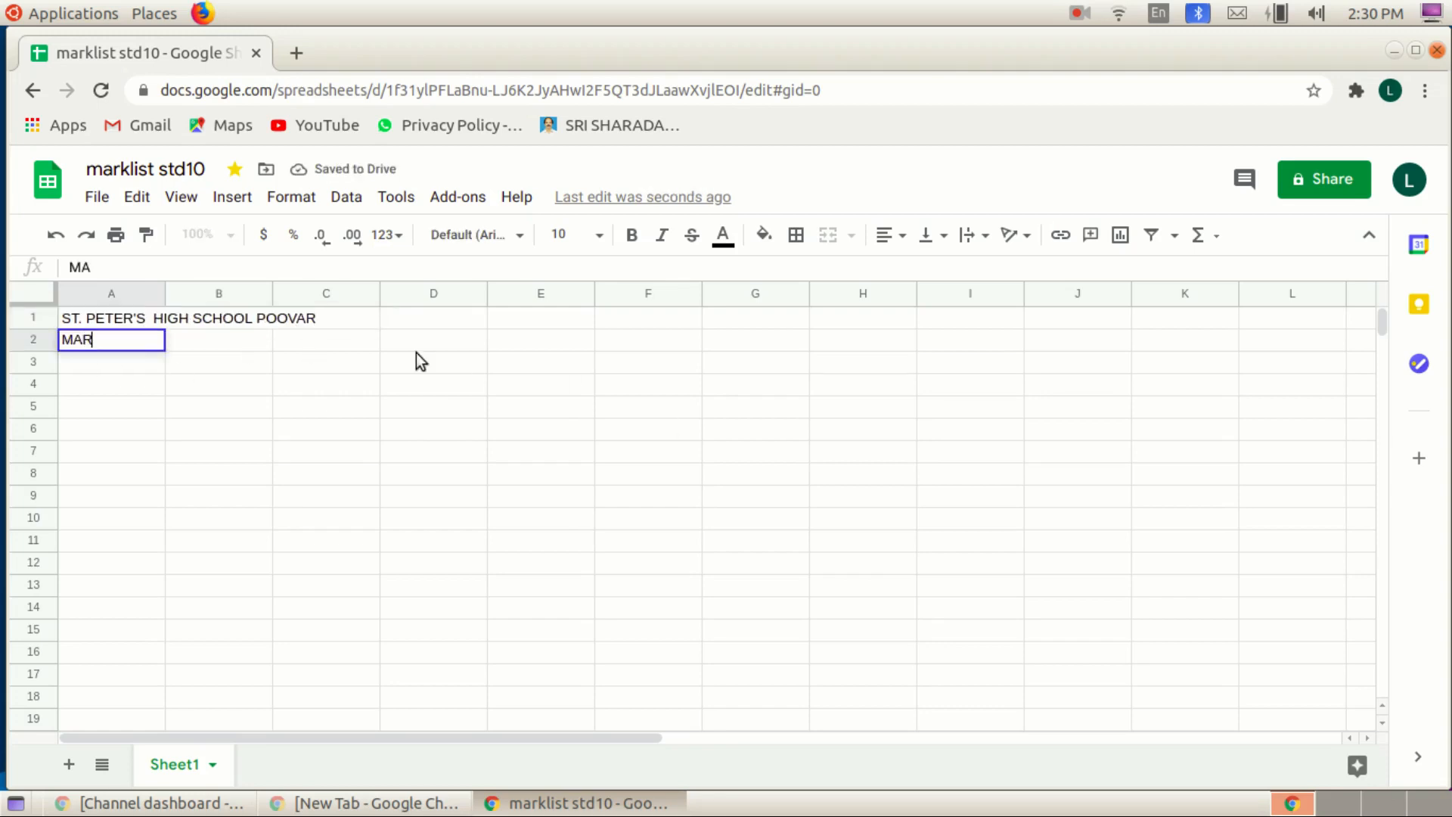
text(KLIST FIRST TERM - STD 10 A)
key(Return)
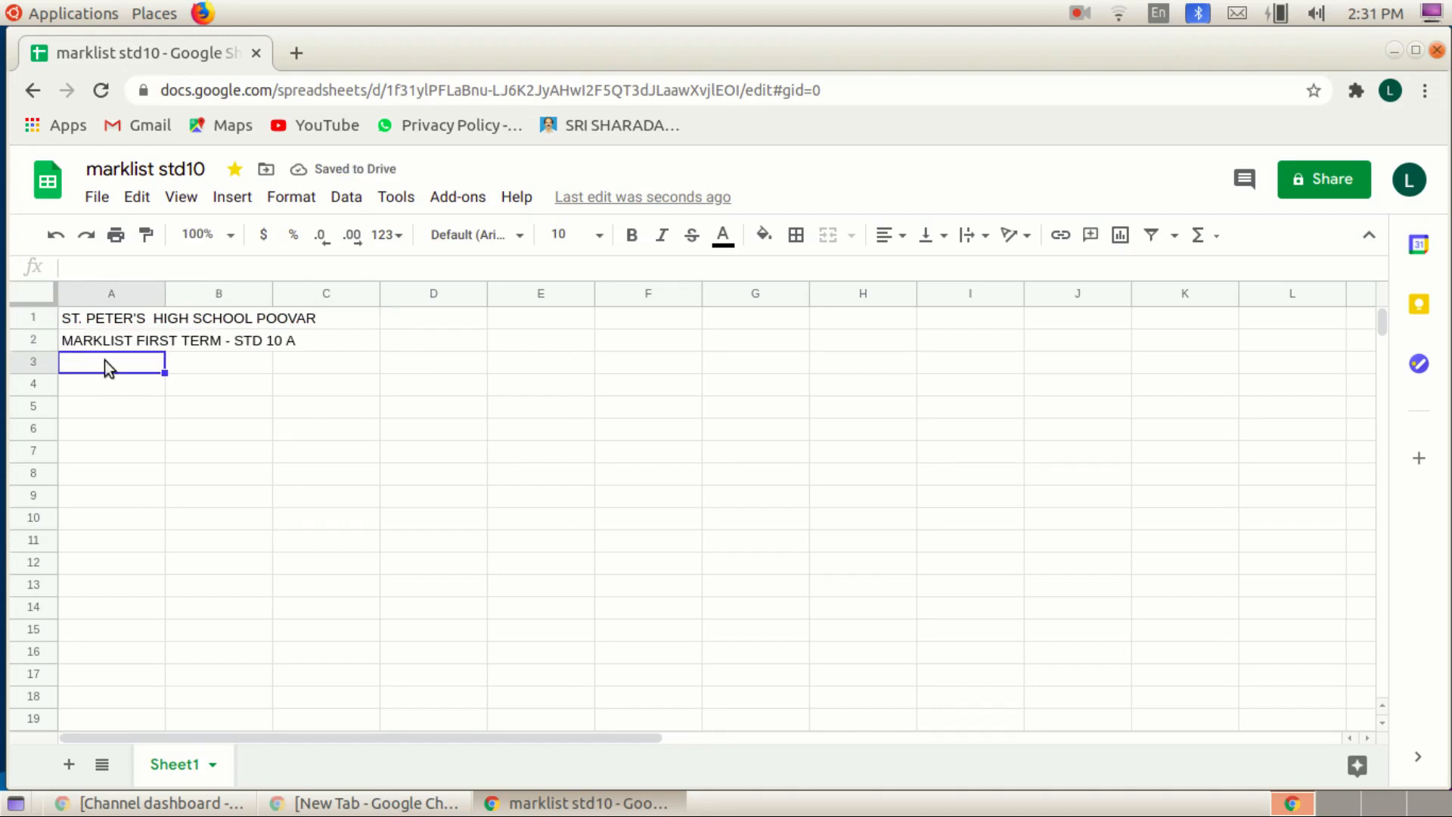
Enter the row 3 headers from A3: SL.NO, NAME, FIRST LANG, SECOND LANG, HINDI, HISTORY, GEOGRAPHY, BIOLOGY and MATHS.
text(SL)
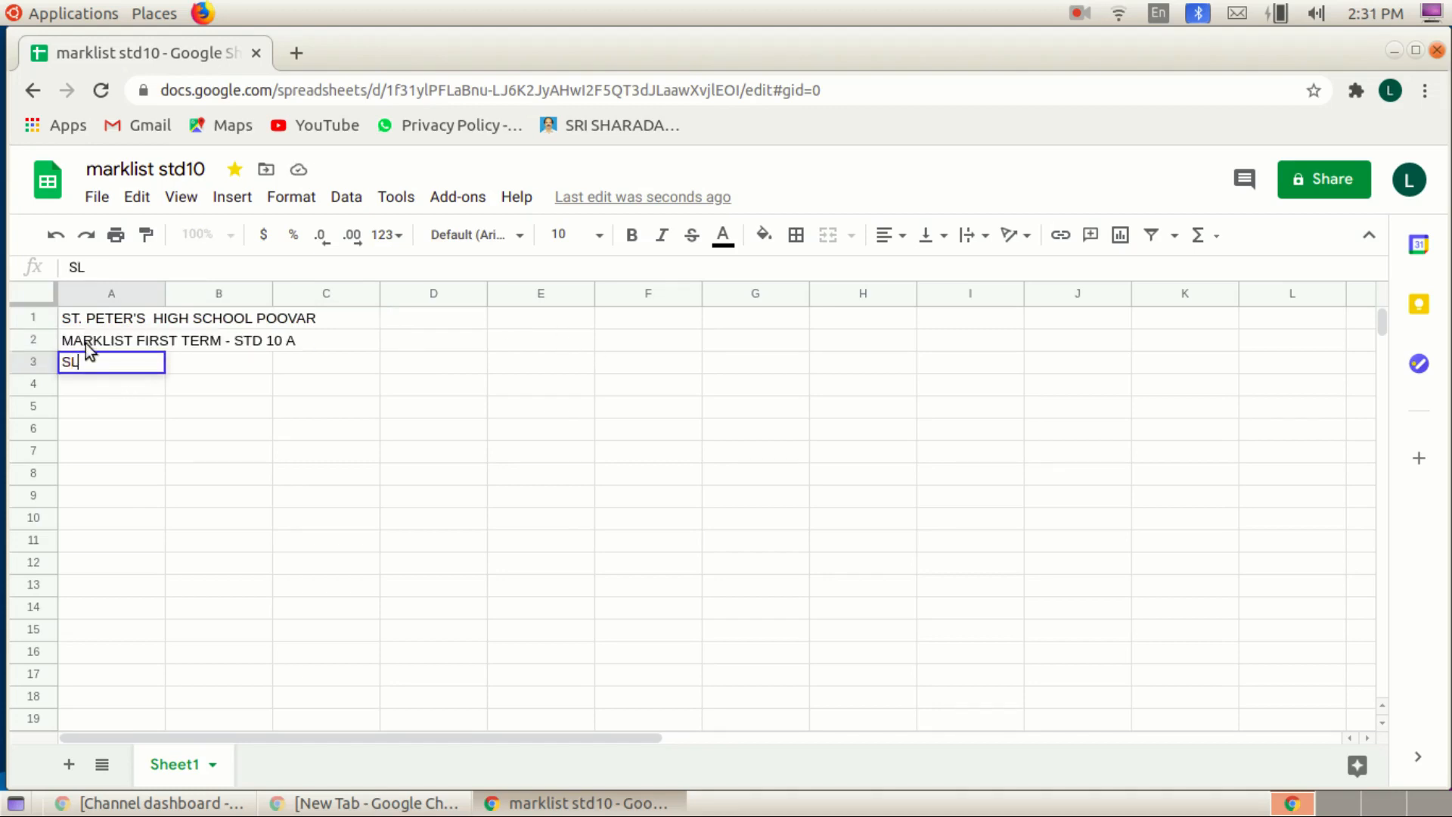
text(.NO)
key(Tab)
text(NAME)
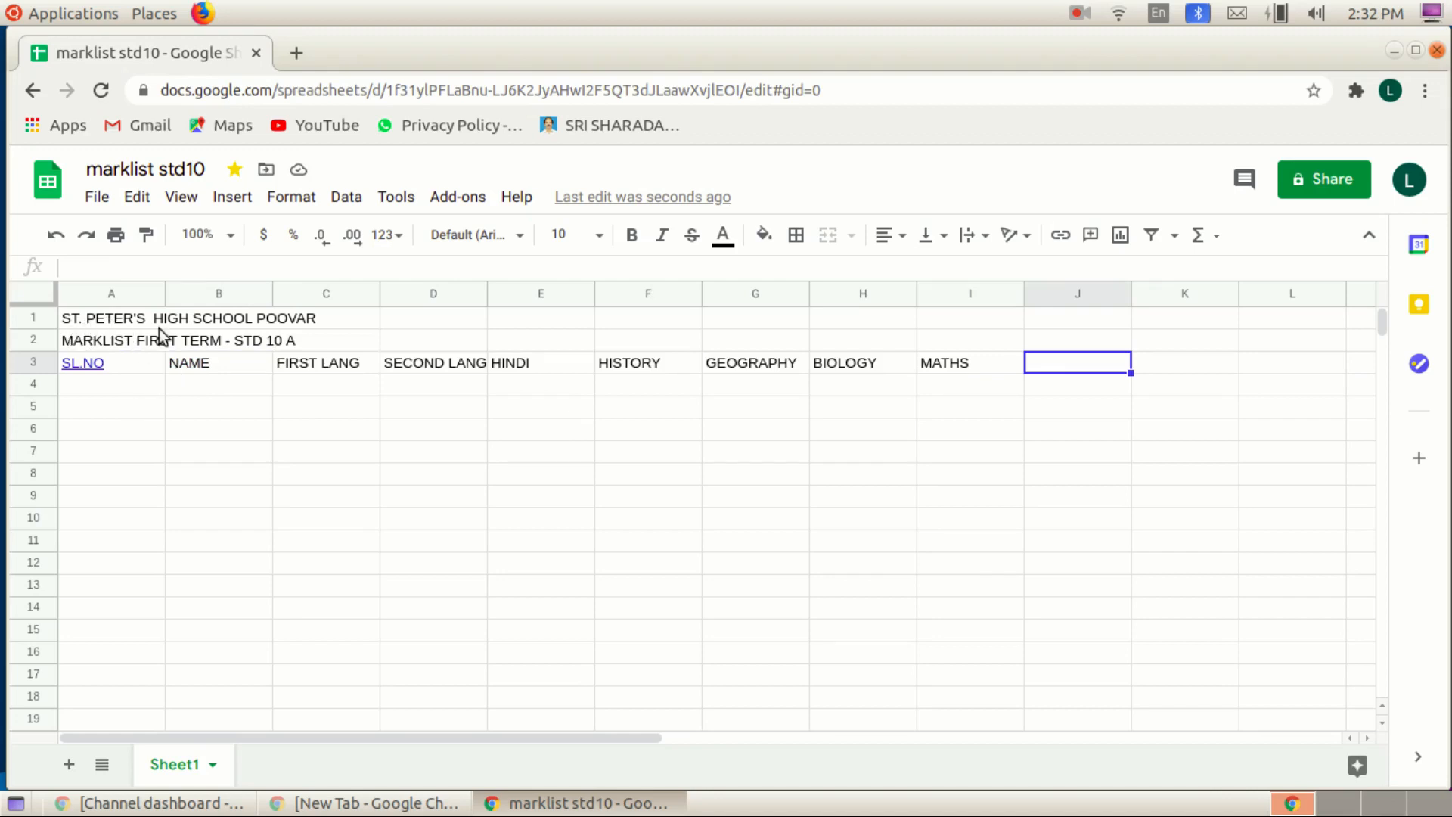
Merge A1:I1 horizontally and centre the school title across the merged cells.
click(96, 323)
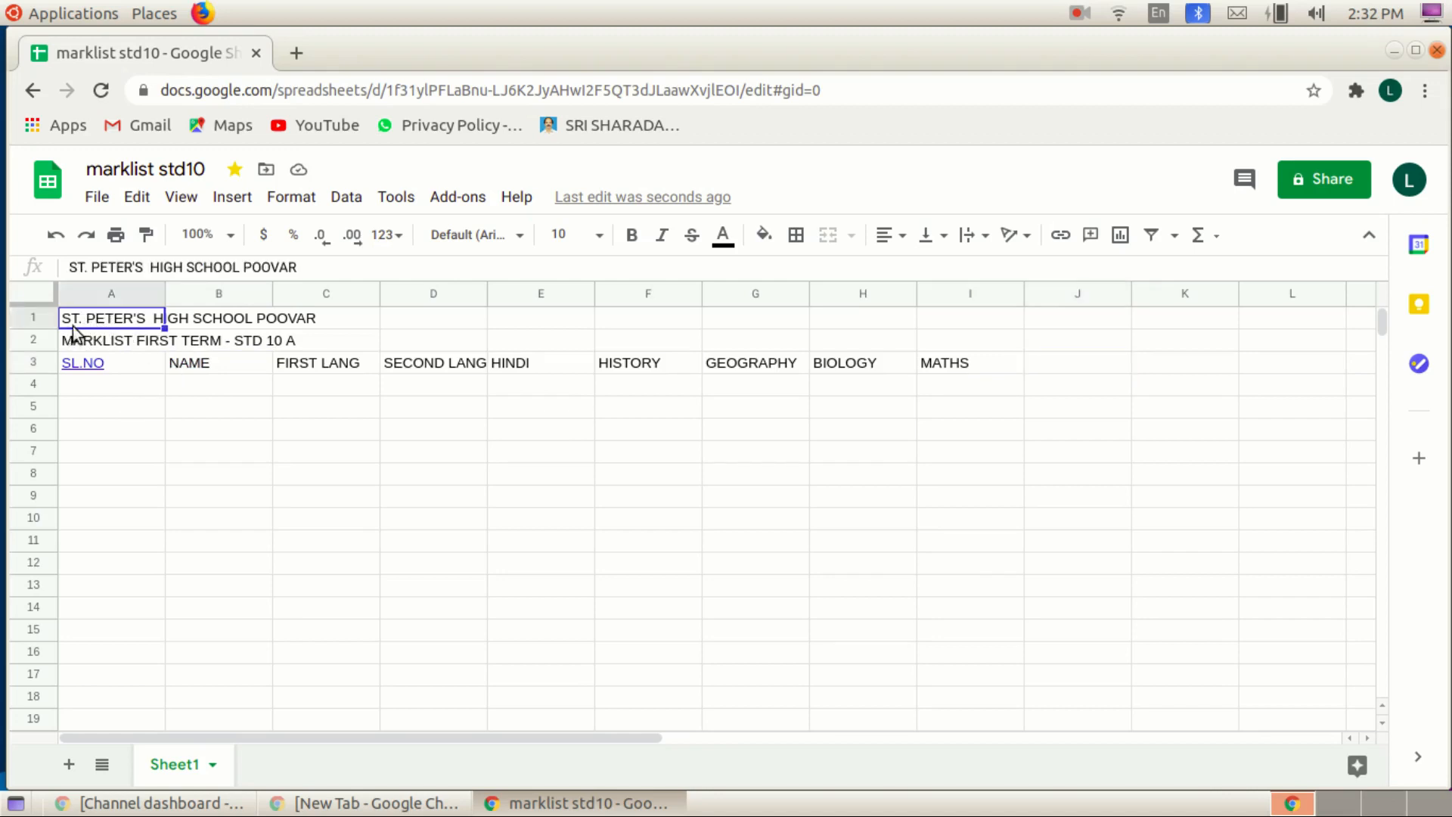
drag(83, 320, 683, 363)
click(189, 382)
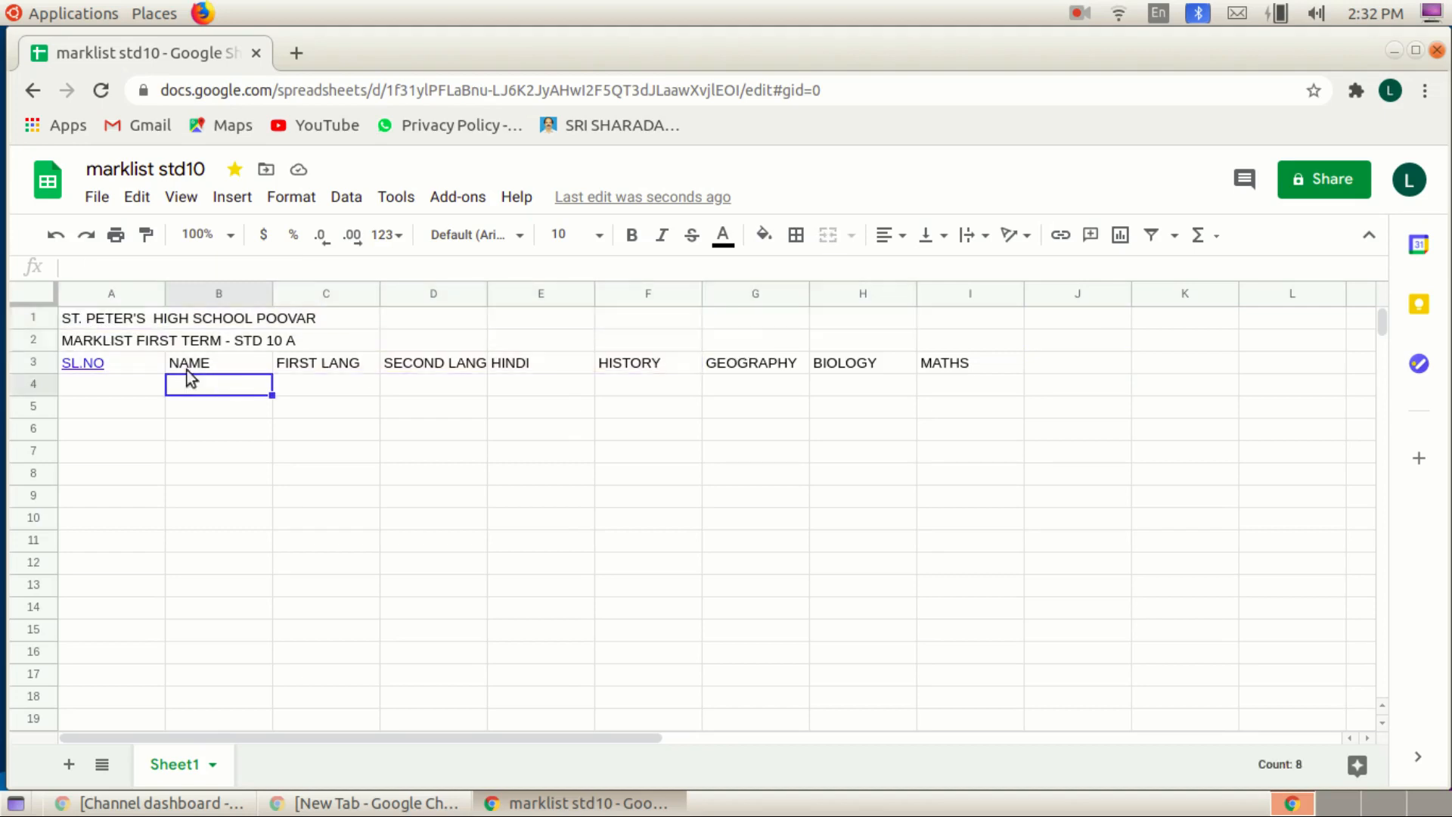
click(91, 318)
drag(84, 324, 982, 316)
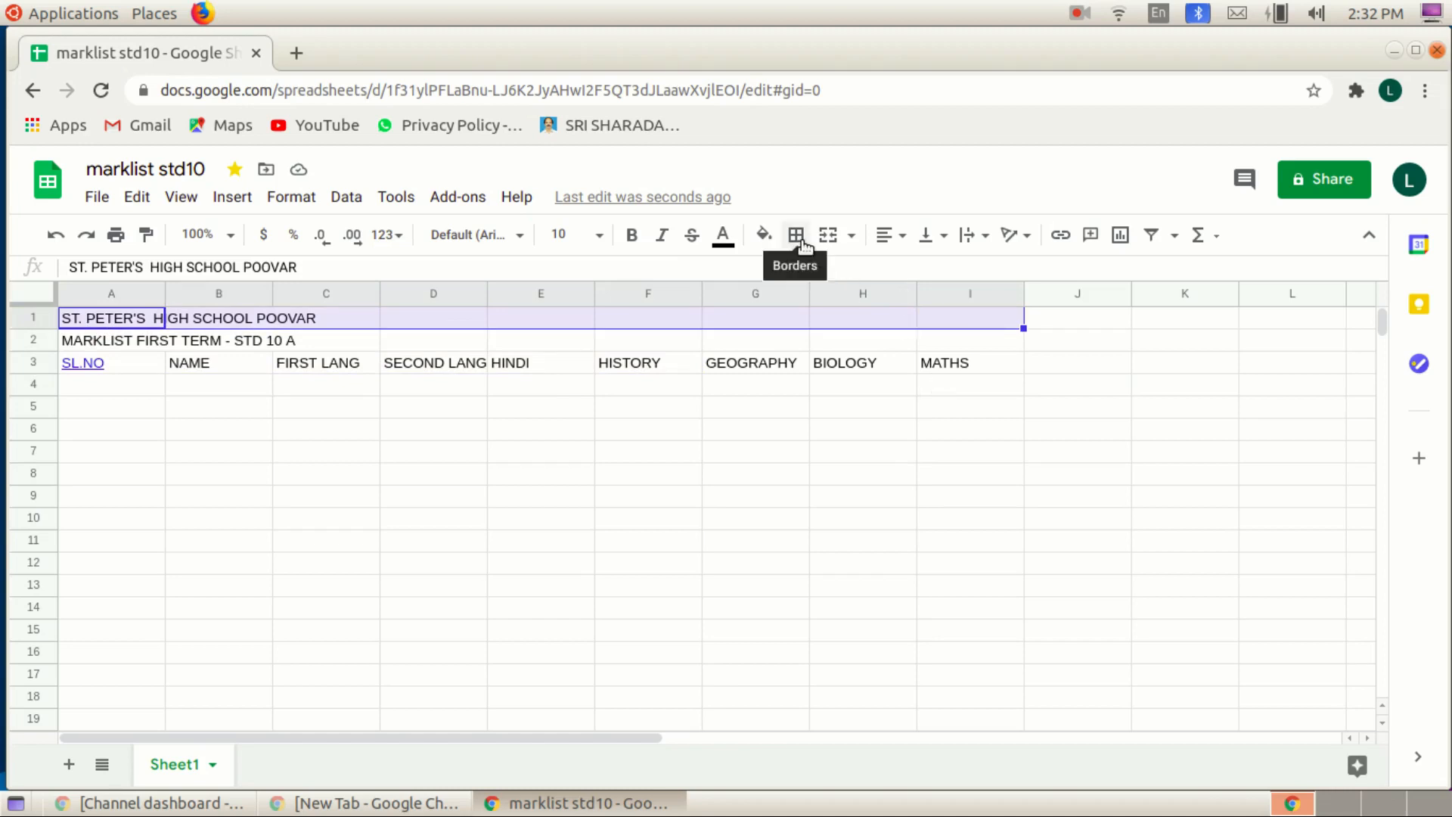
click(852, 238)
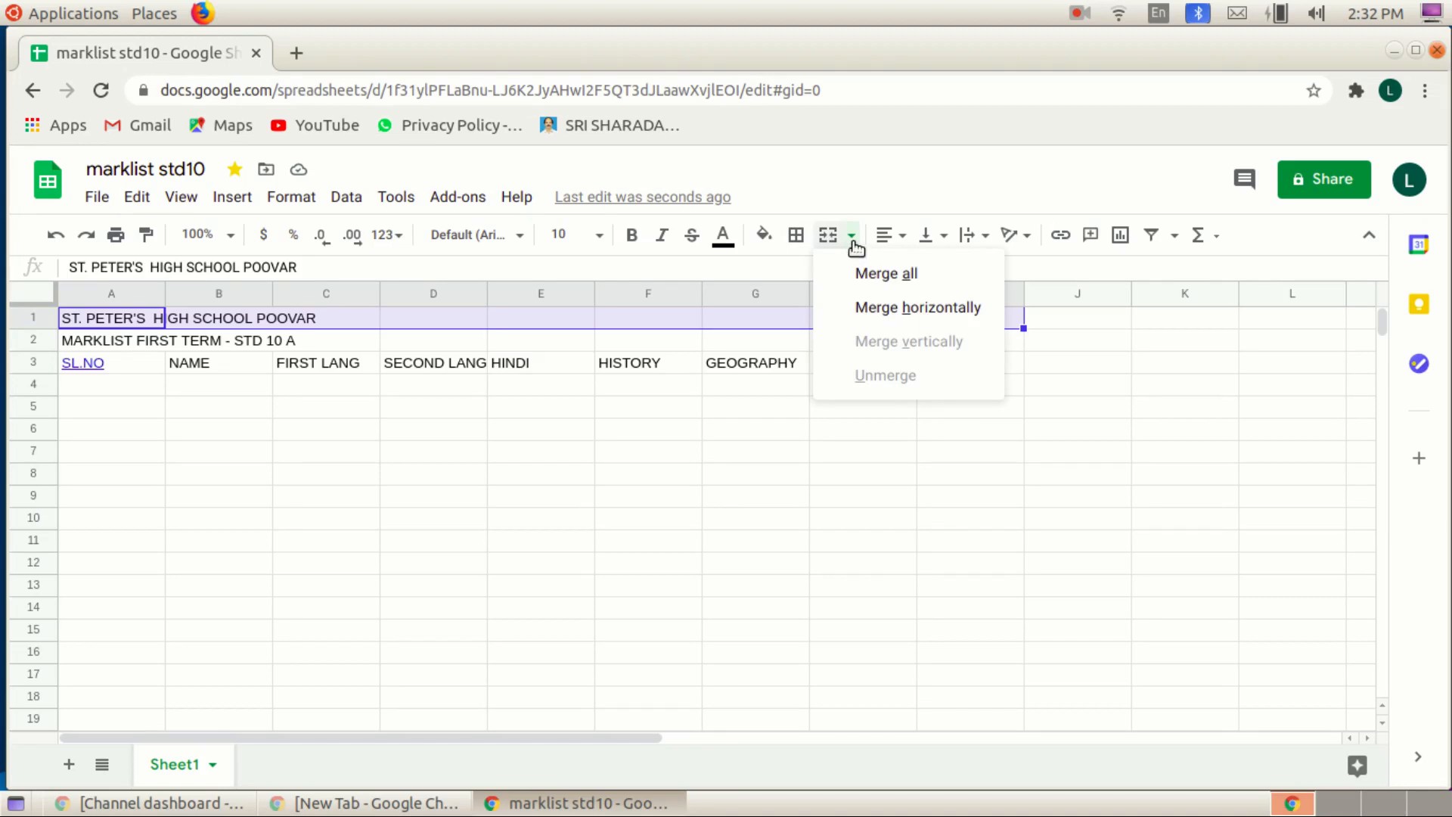
click(888, 307)
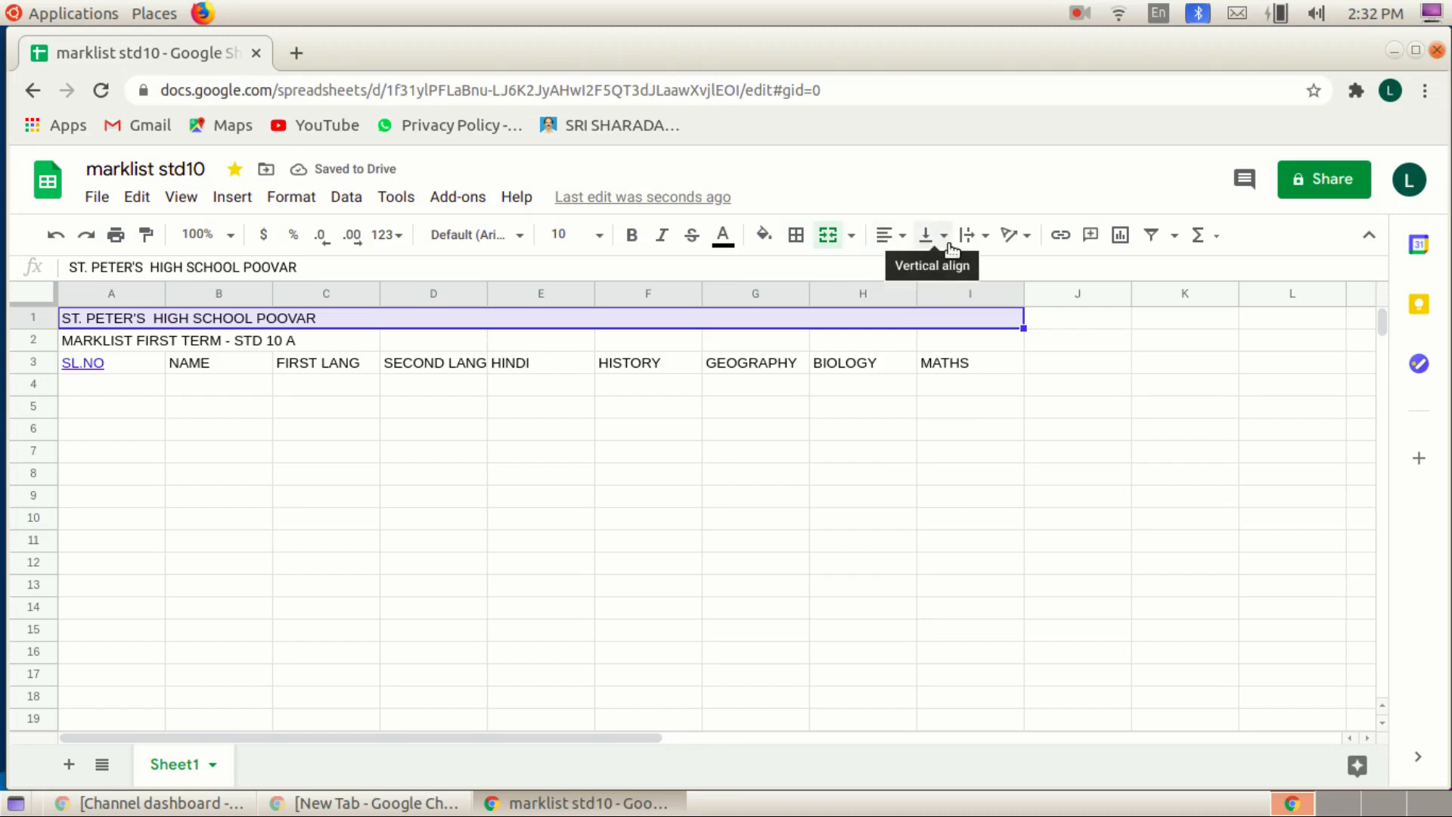
click(903, 241)
click(915, 270)
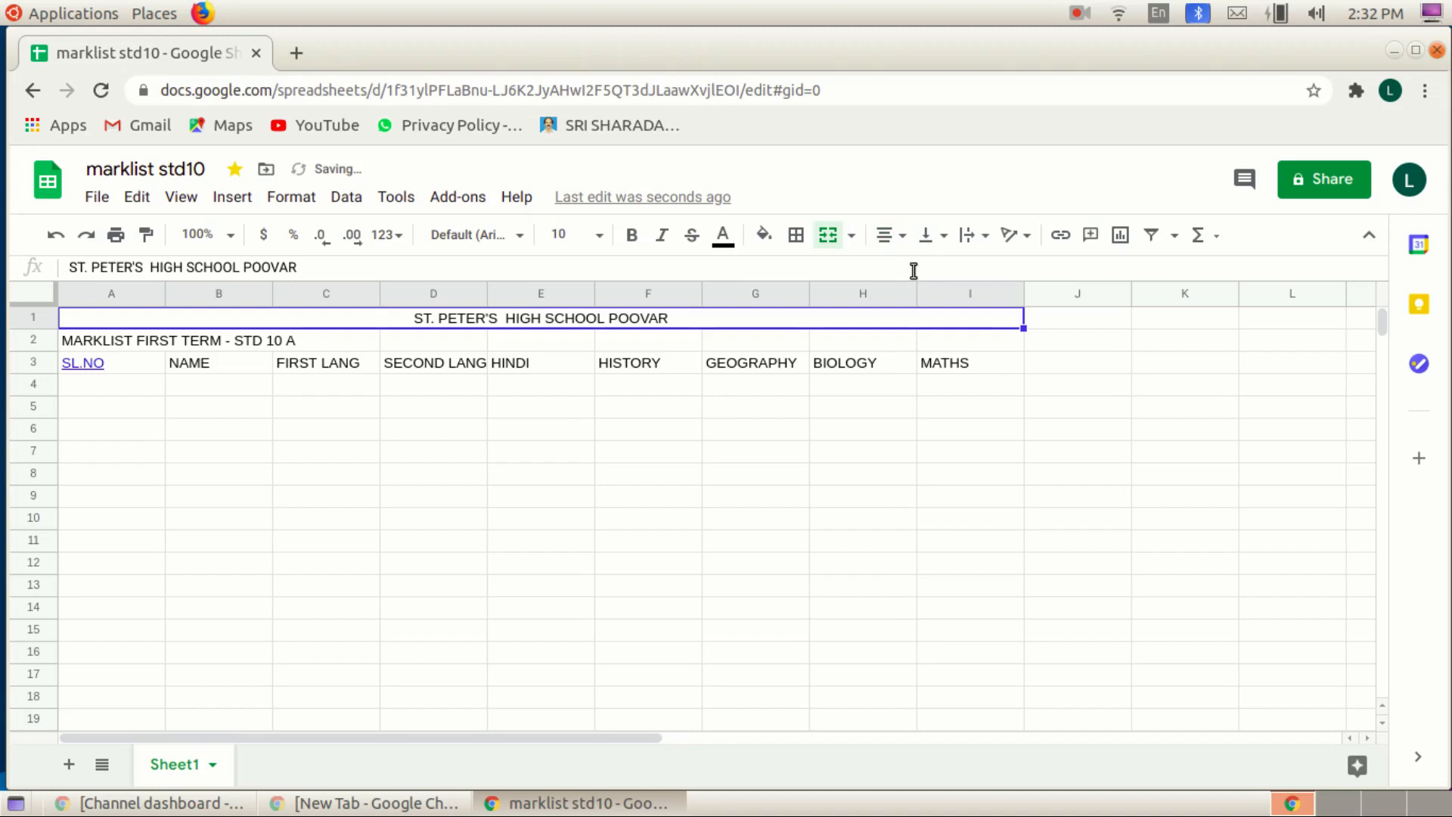
Make the school title in row 1 bold and set its font size to 18.
click(91, 341)
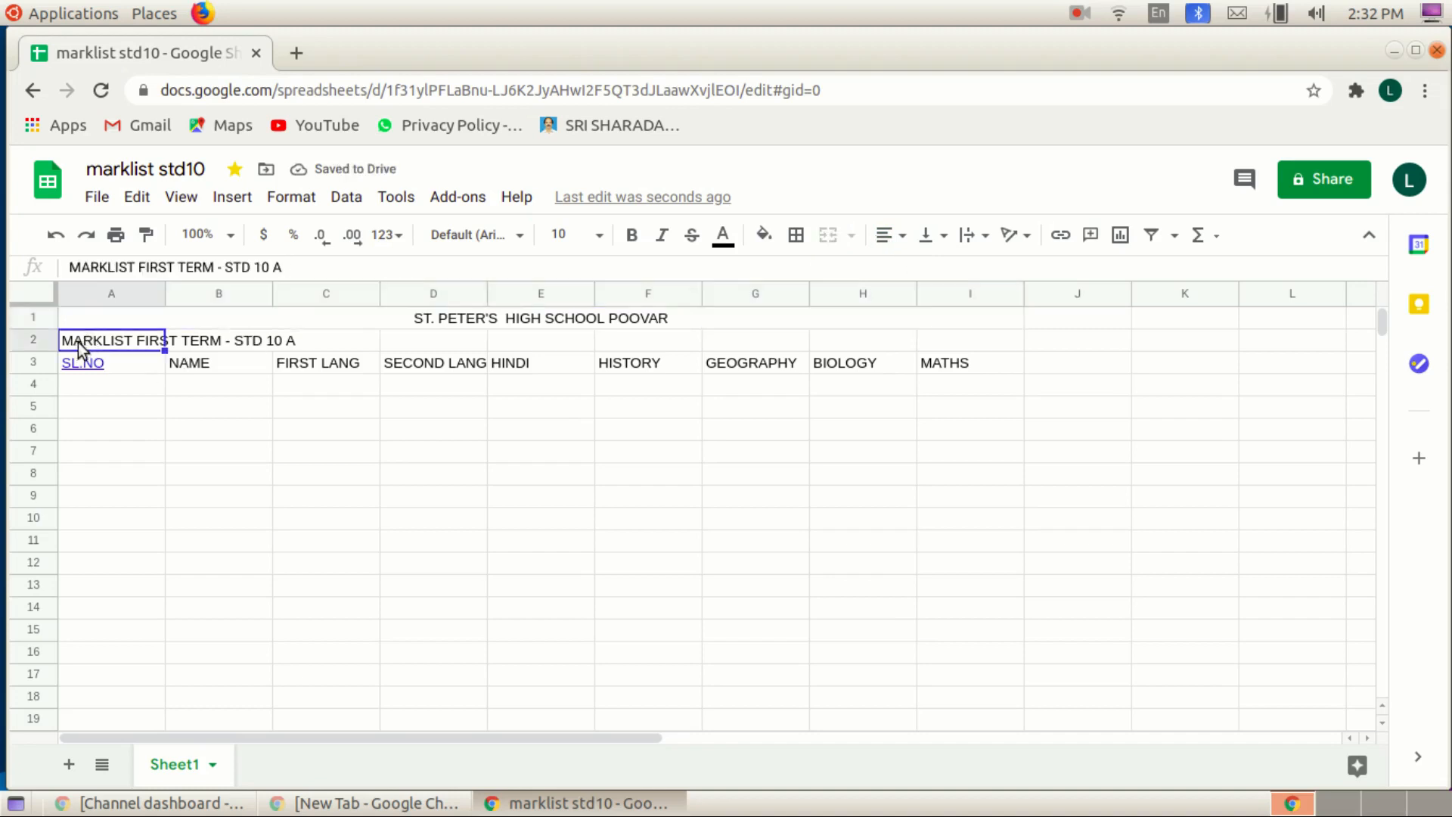
click(495, 321)
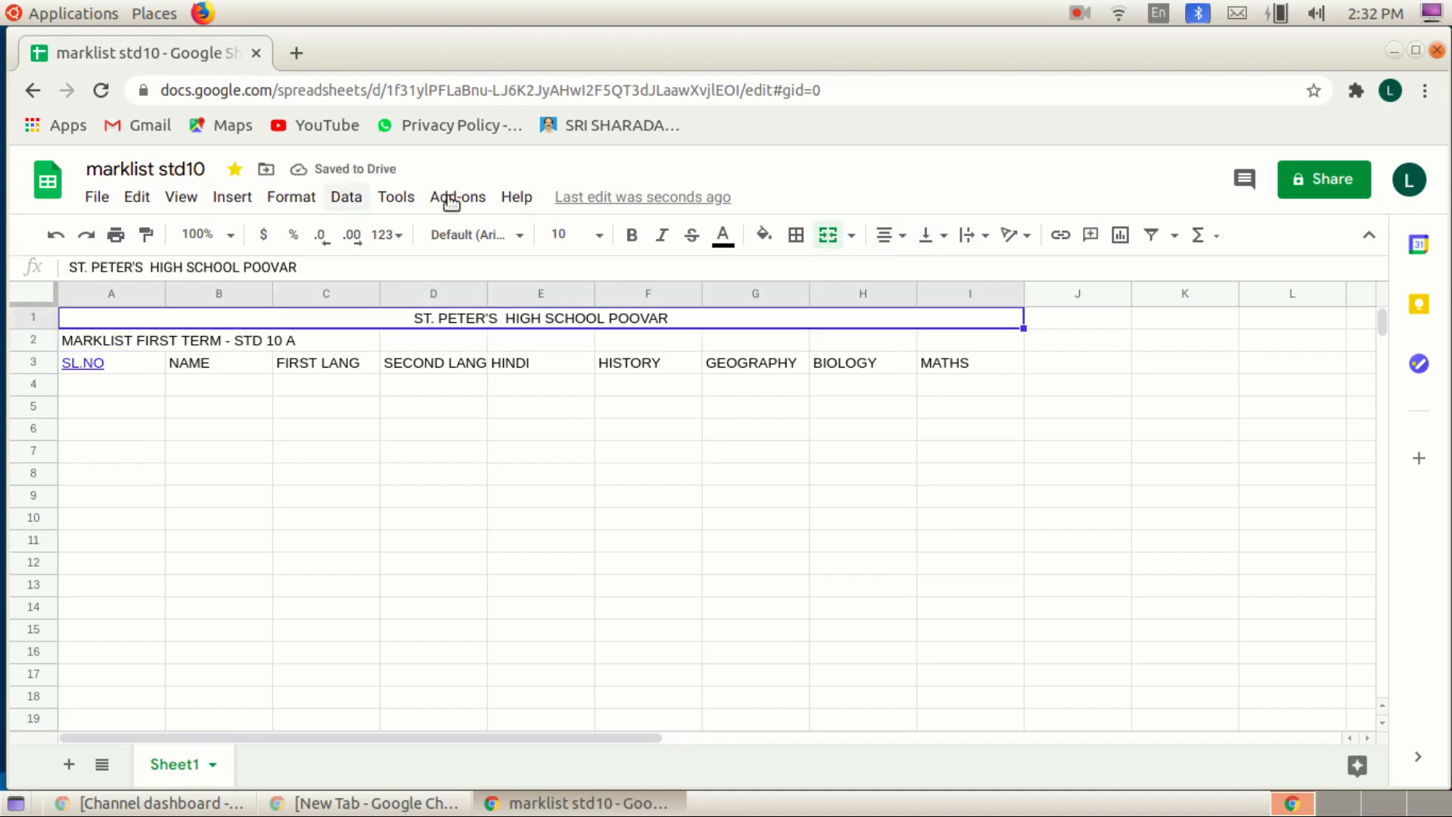
click(632, 234)
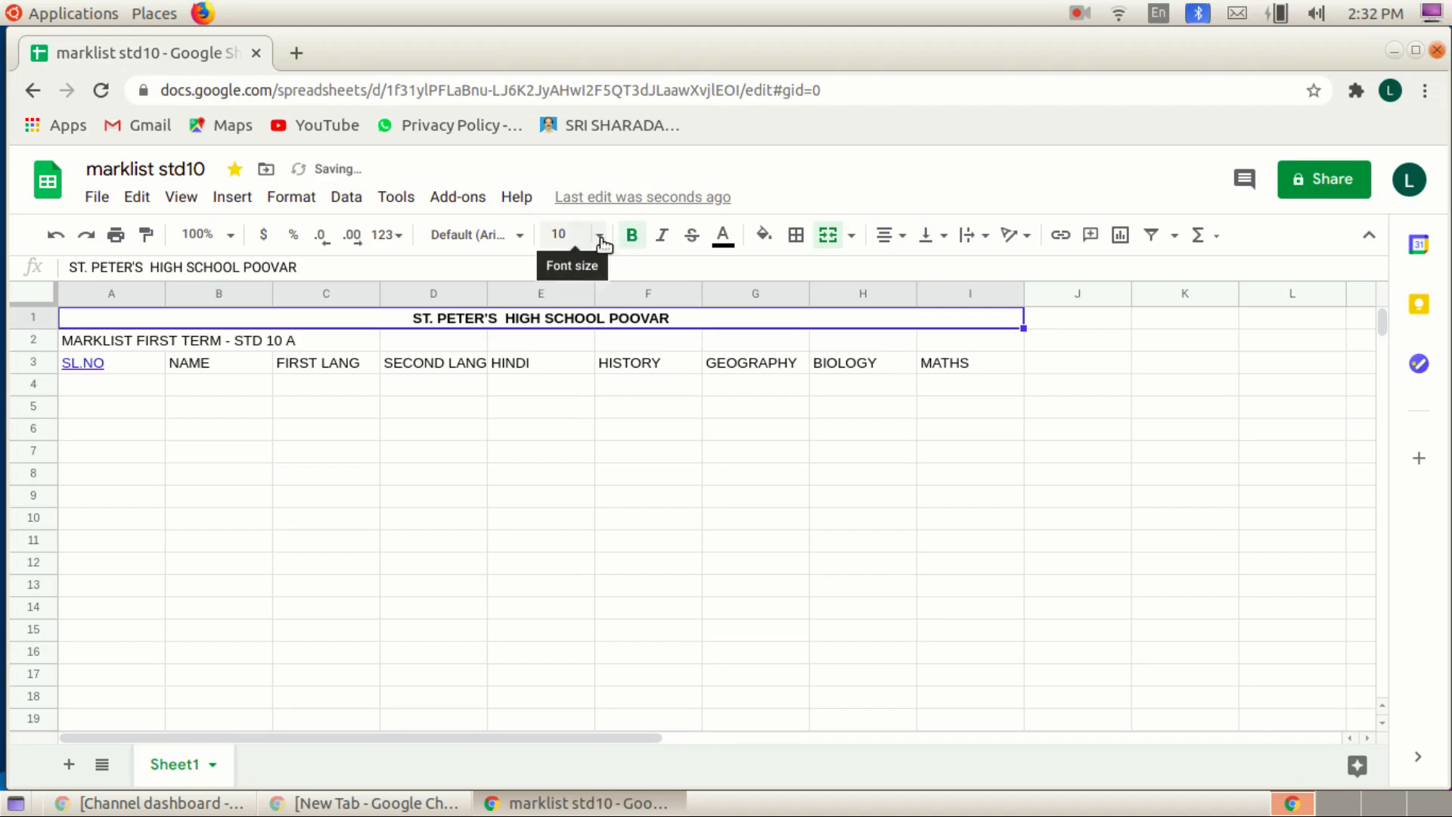
click(599, 236)
click(561, 545)
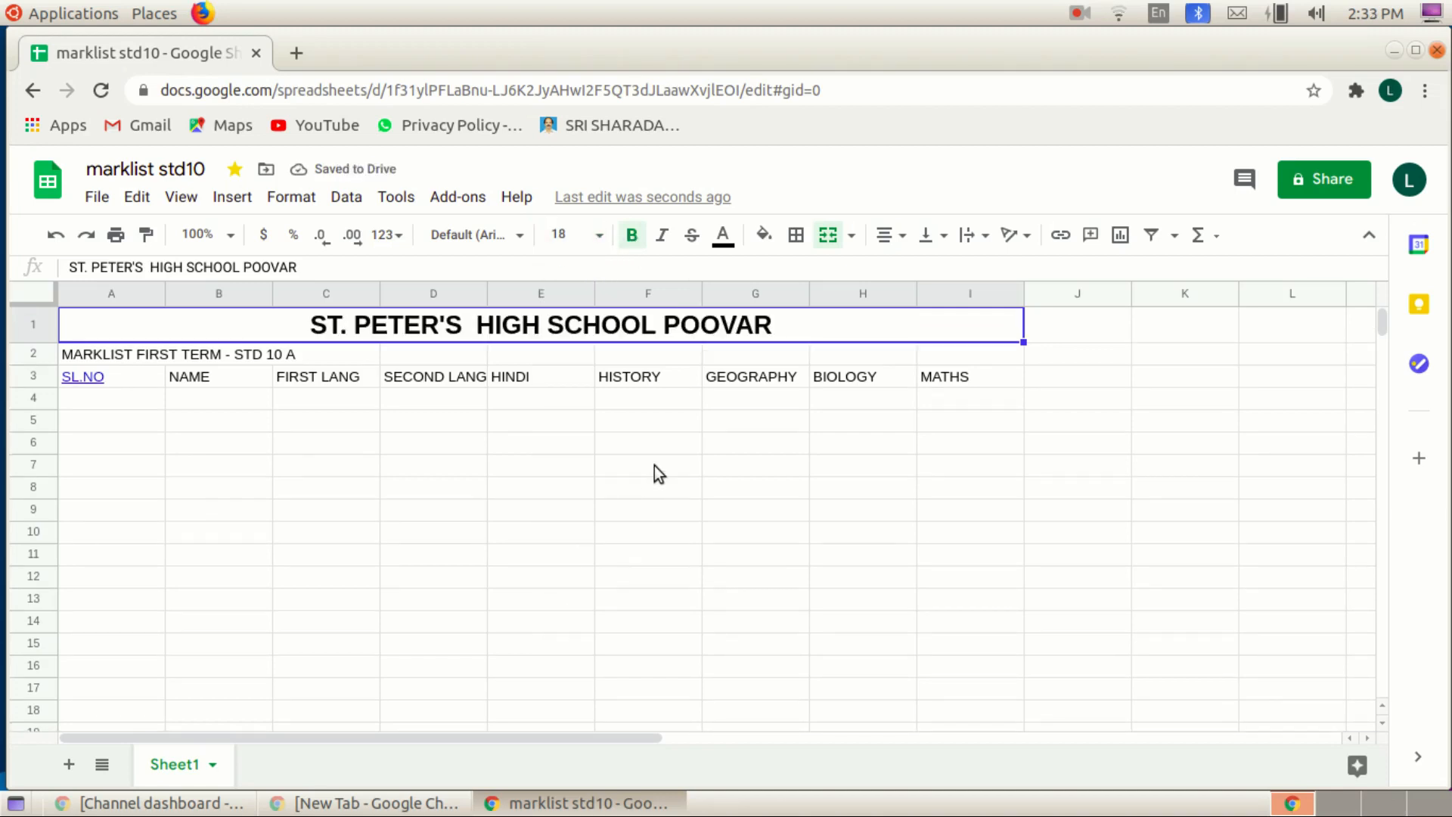
Merge A2:I2 and centre the mark list subtitle across the merged cells in bold.
click(98, 356)
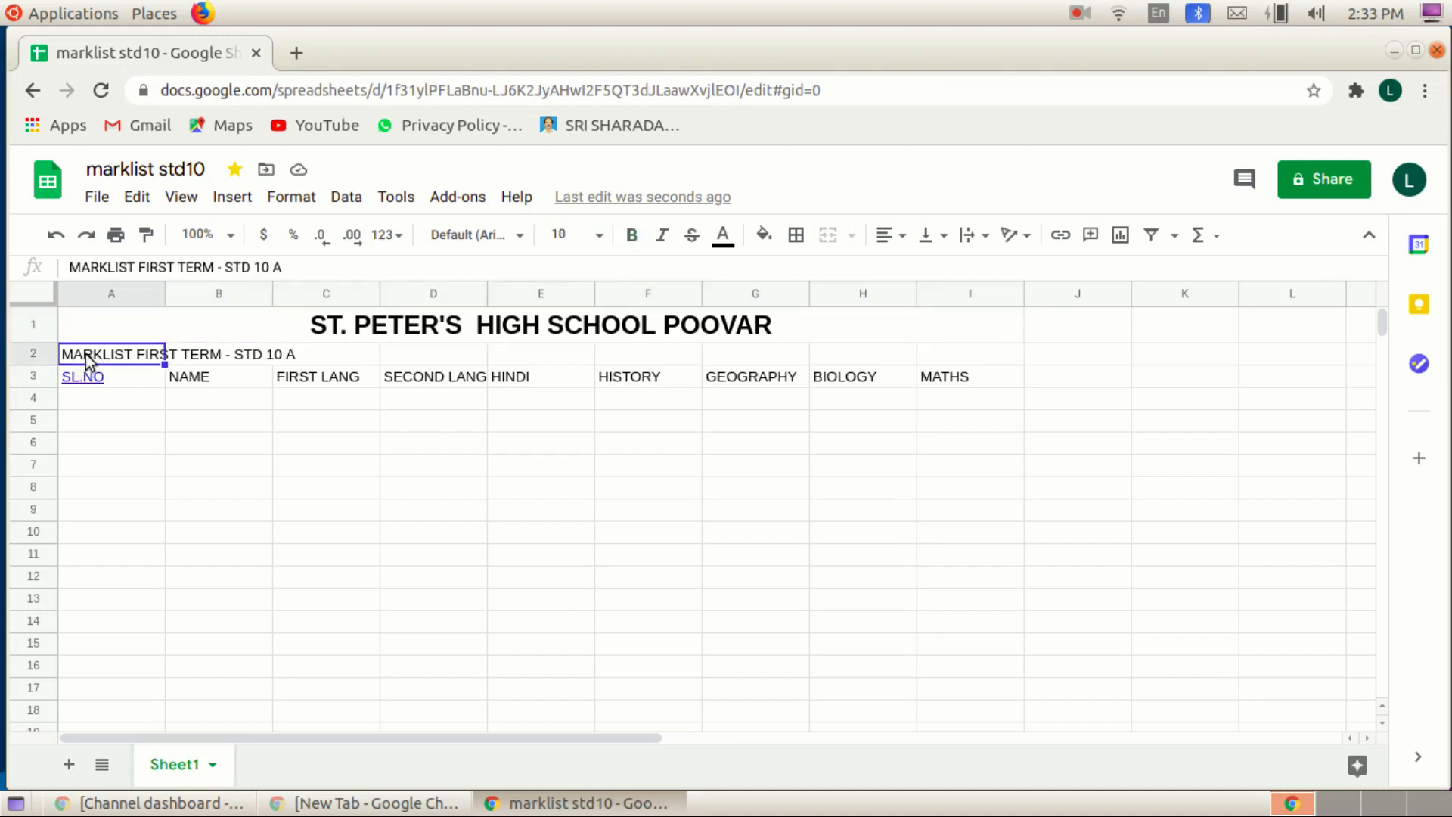
click(172, 356)
click(101, 356)
drag(101, 356, 977, 355)
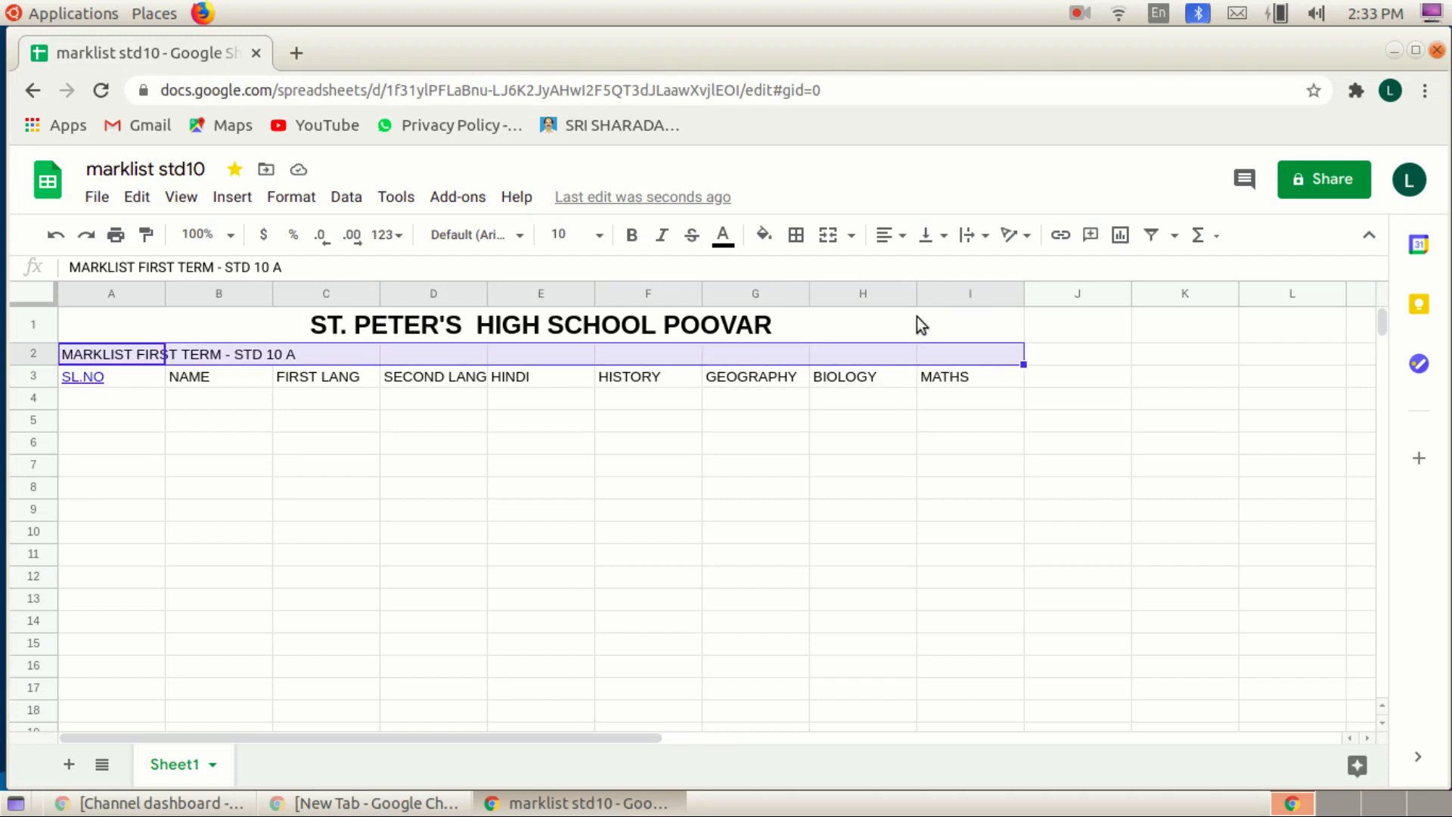
click(826, 241)
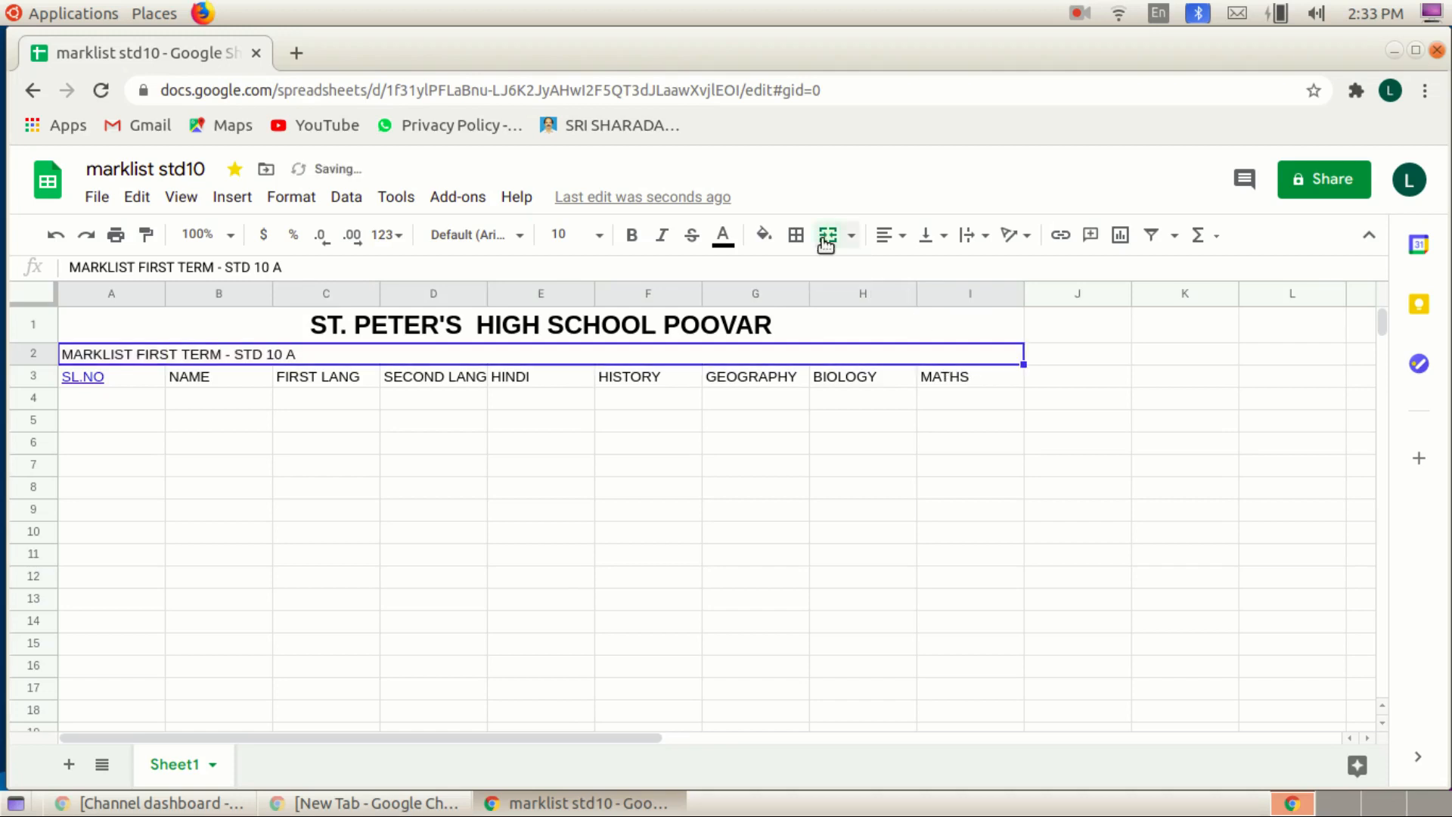
click(903, 240)
click(911, 270)
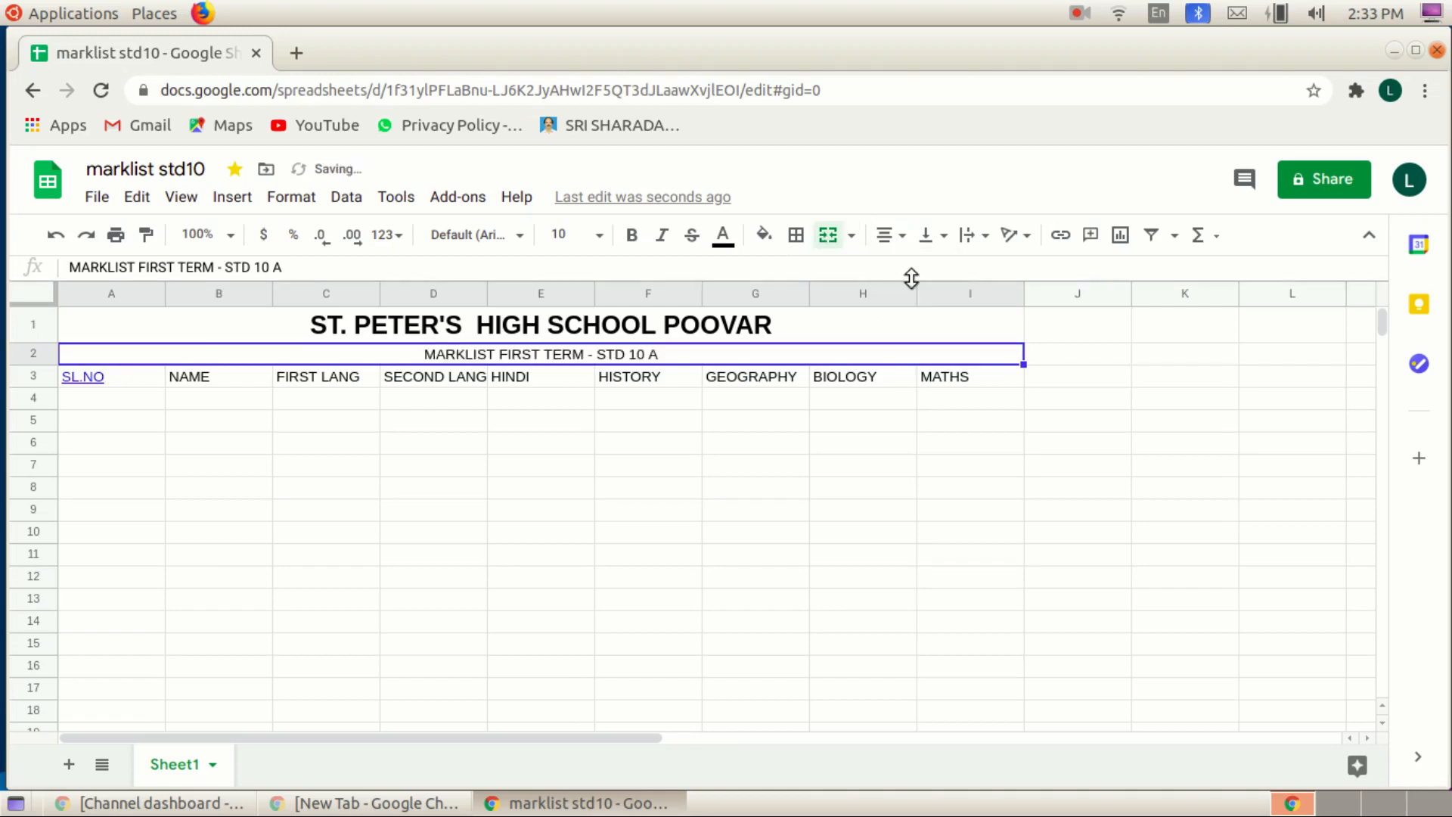
click(631, 235)
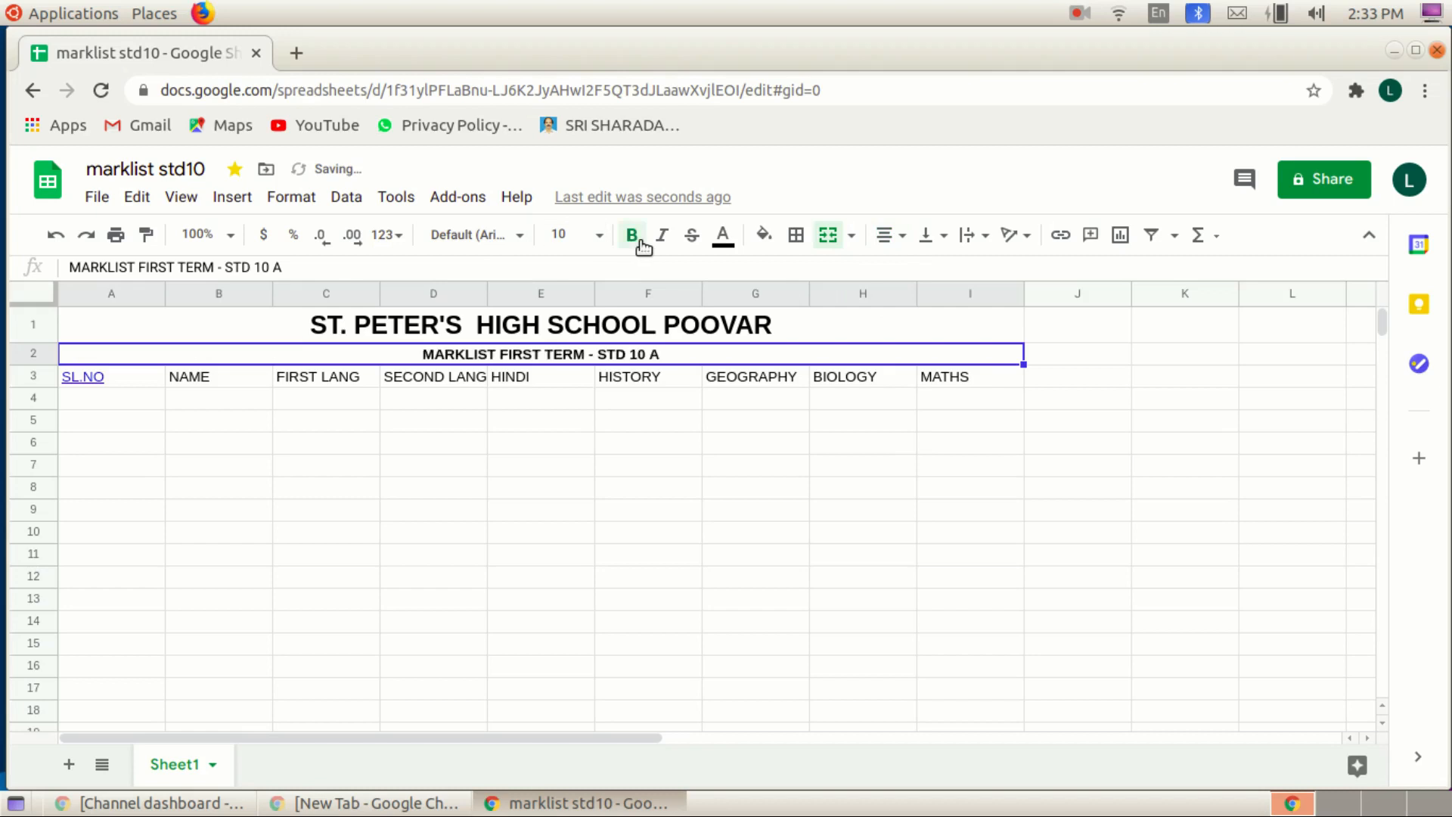
click(458, 323)
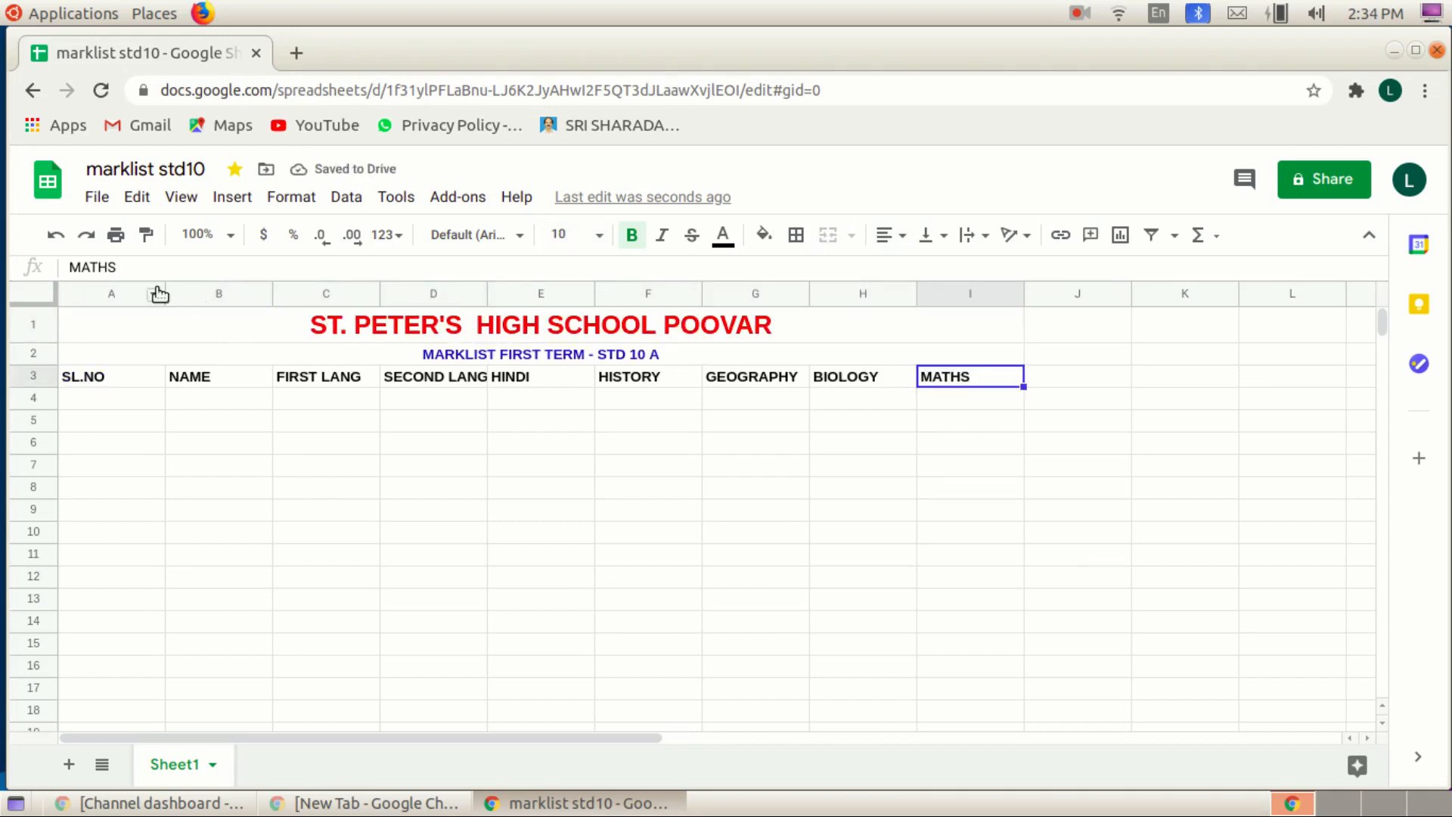
Narrow column A to fit SL.NO, widen column B for the names, and adjust columns C and D to fit their headers.
drag(165, 293, 110, 301)
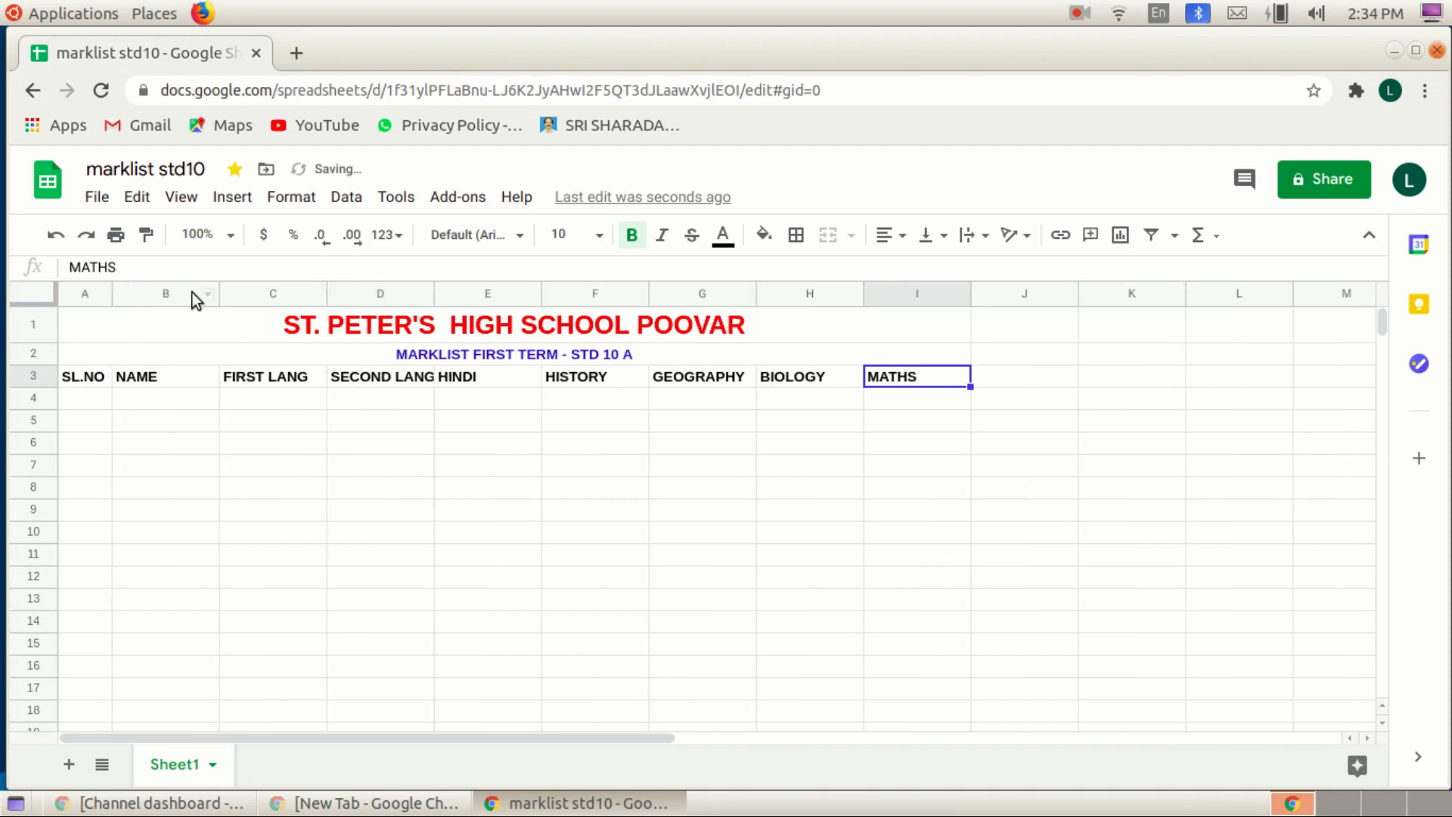
drag(217, 293, 289, 295)
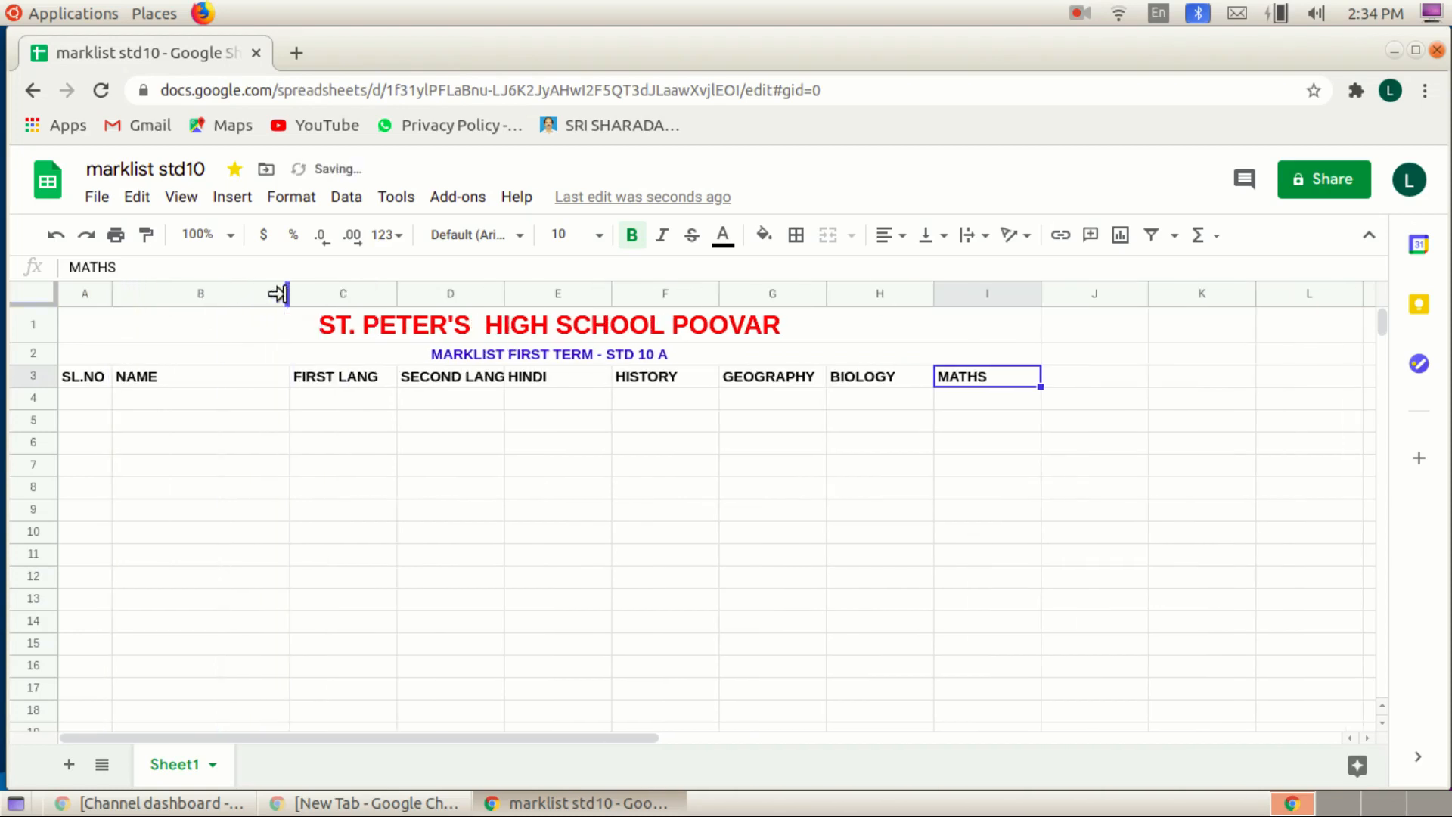
drag(388, 289, 385, 290)
drag(499, 295, 516, 294)
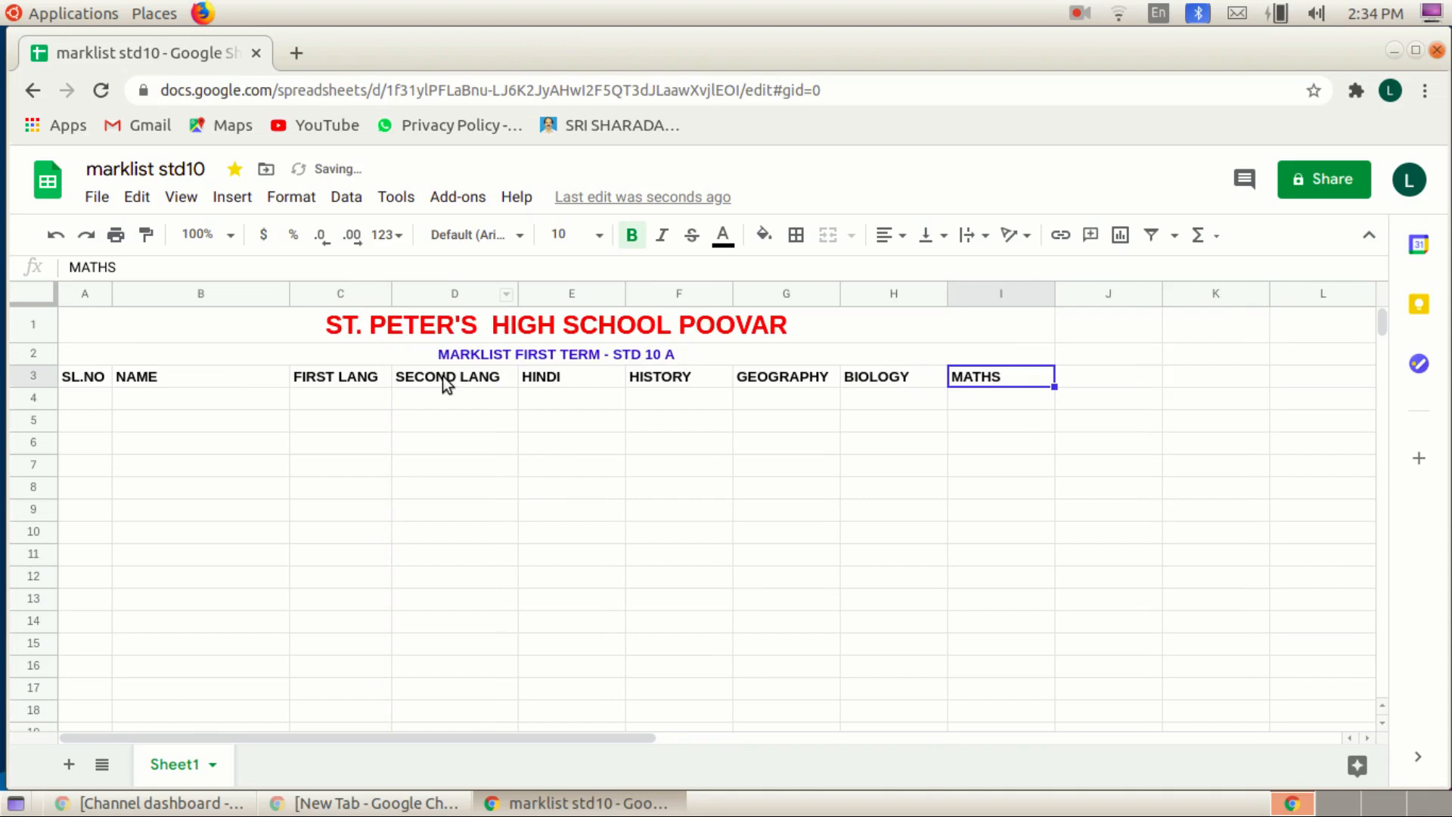
Narrow column D and wrap the SECOND LANG header in D3 onto two lines.
click(408, 383)
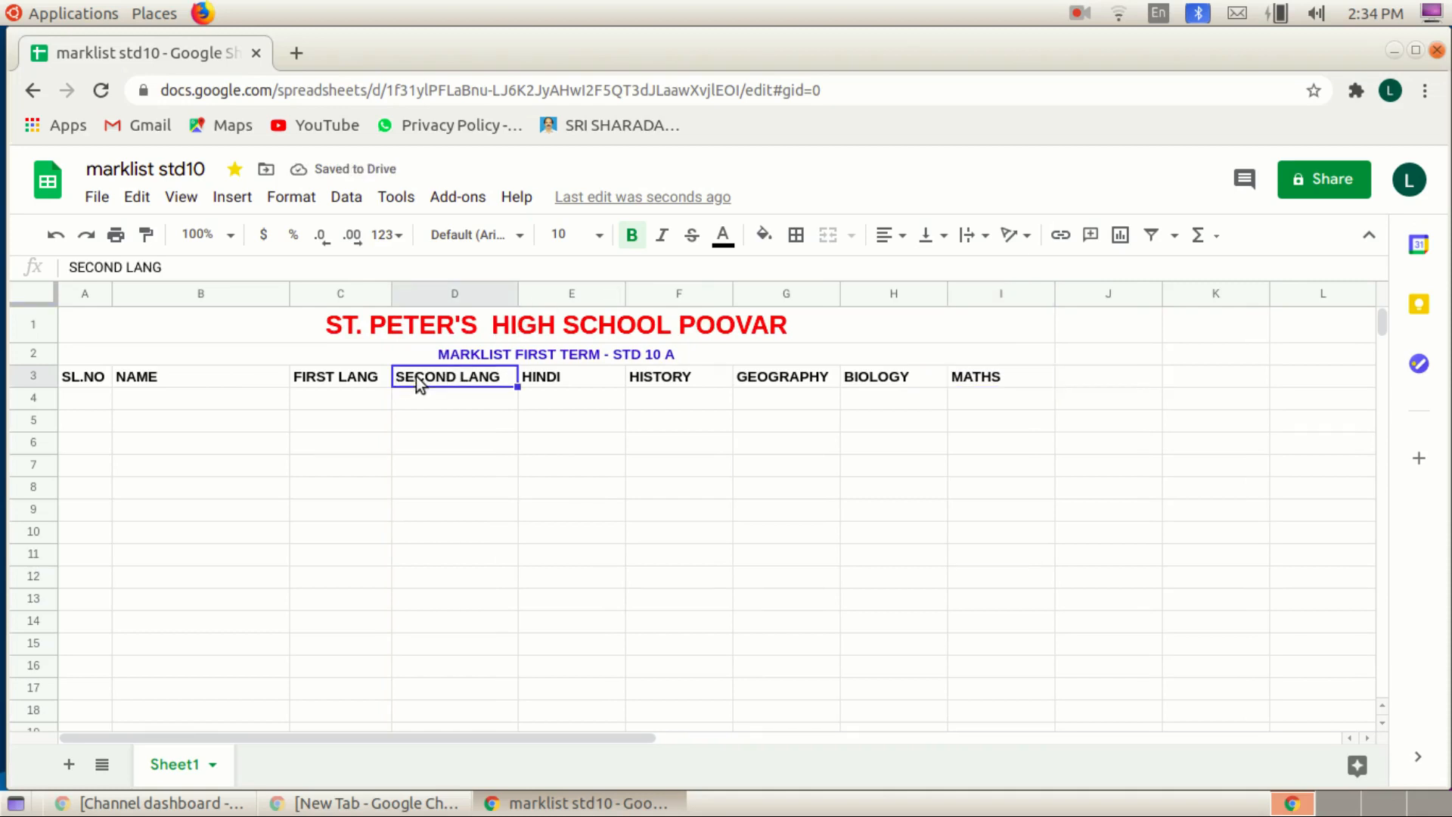
drag(504, 292, 466, 294)
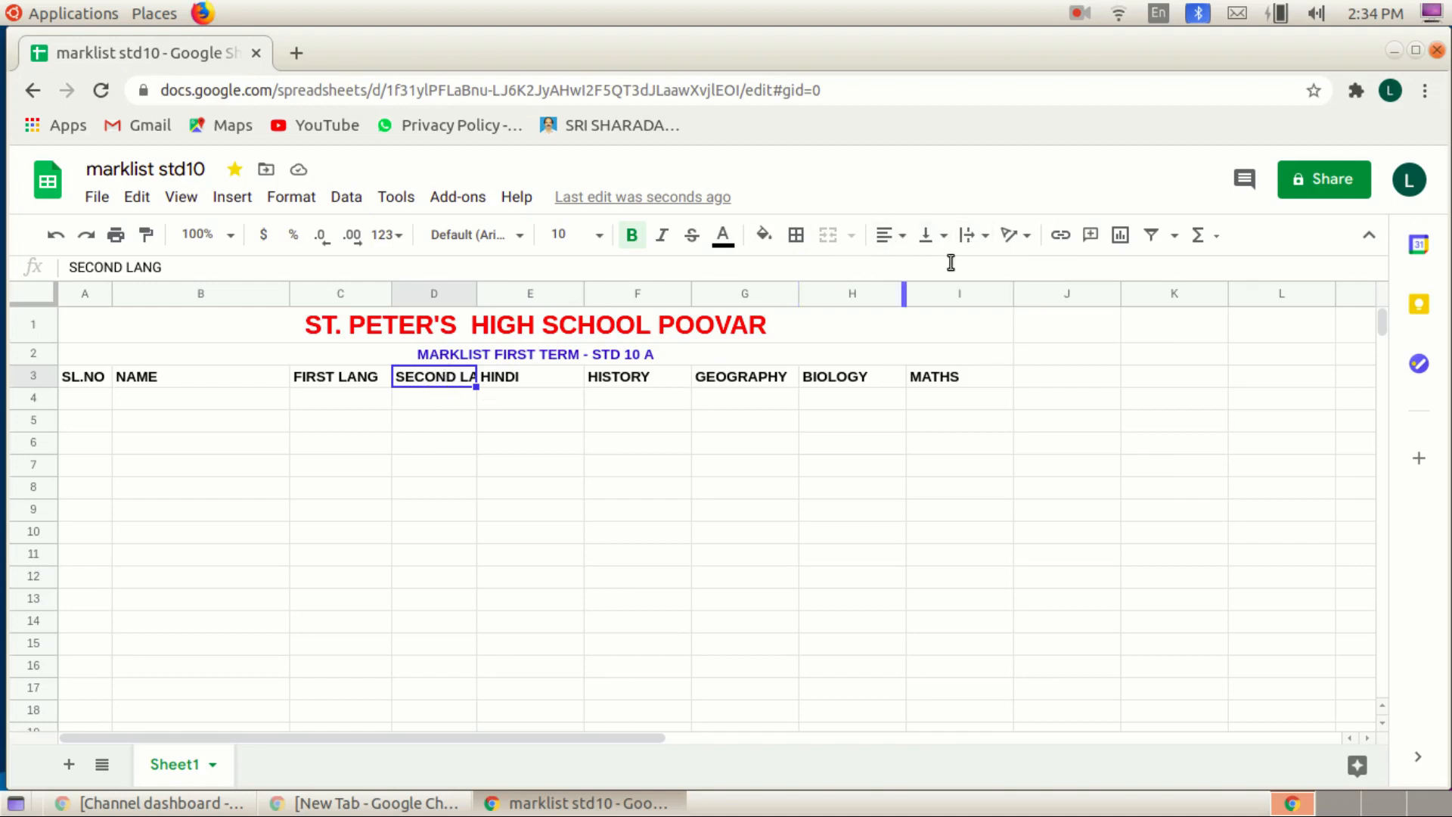
click(991, 240)
click(997, 271)
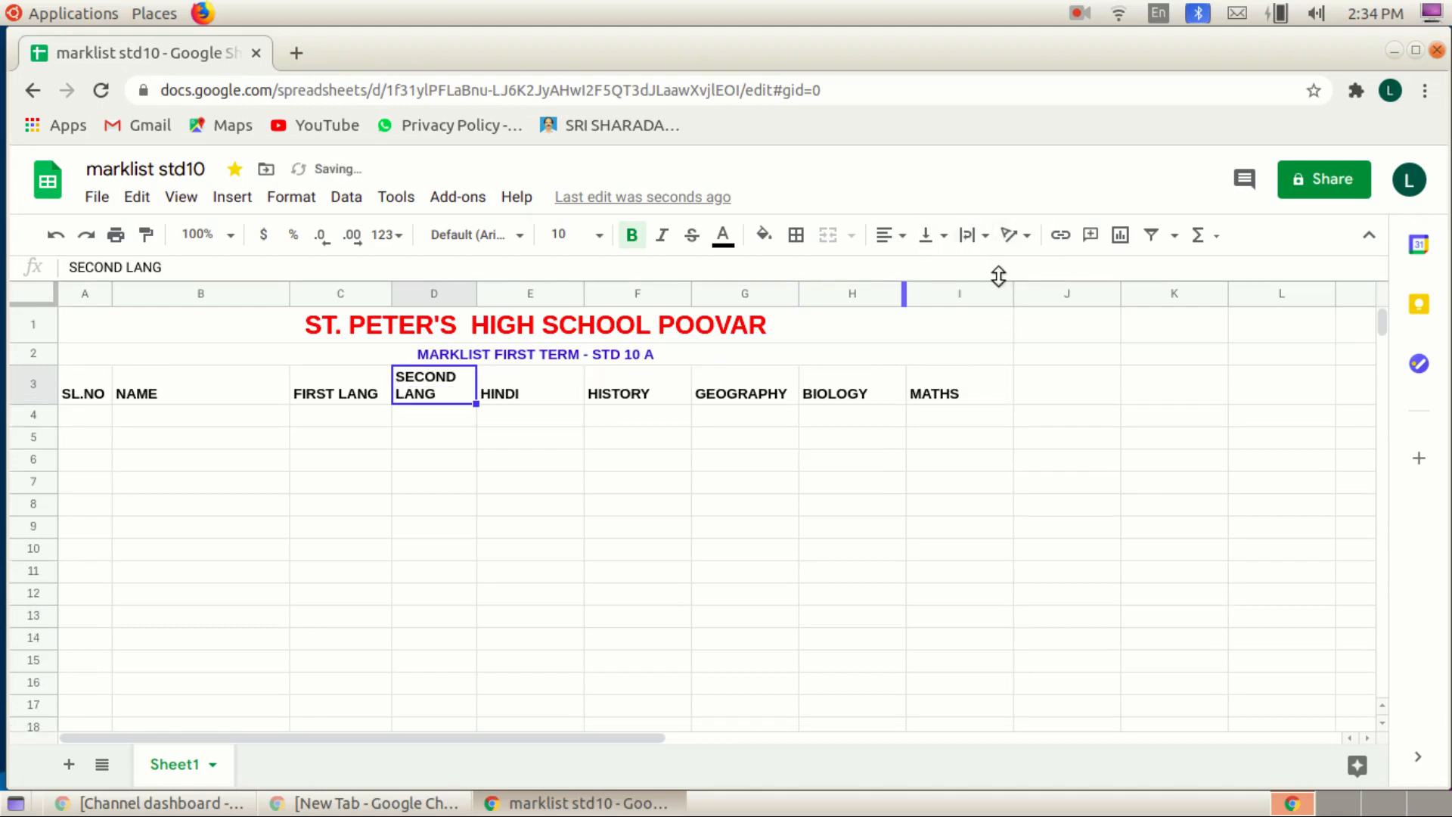
Widen column G slightly around the GEOGRAPHY header.
click(709, 379)
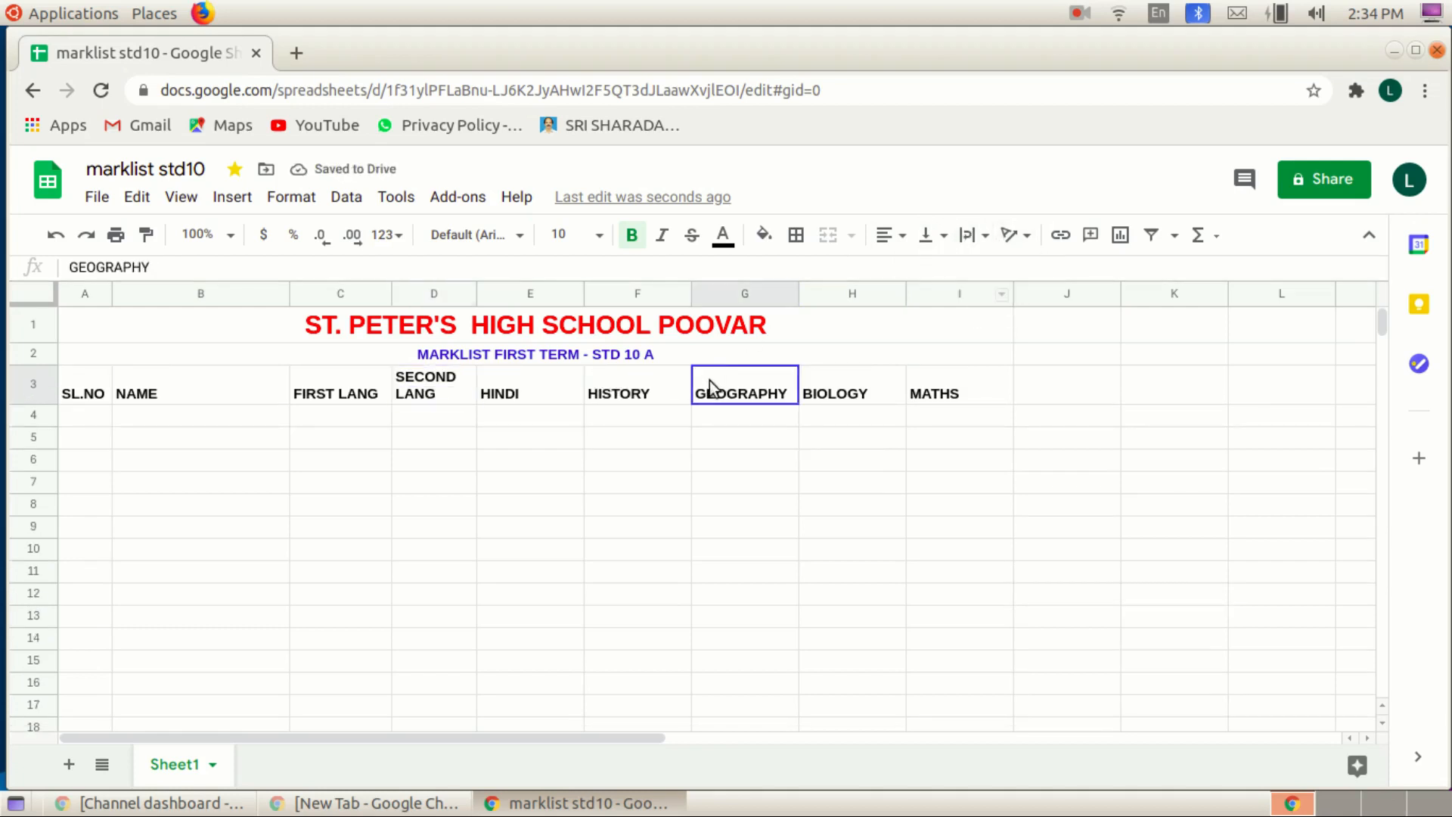
drag(786, 295, 796, 295)
click(359, 395)
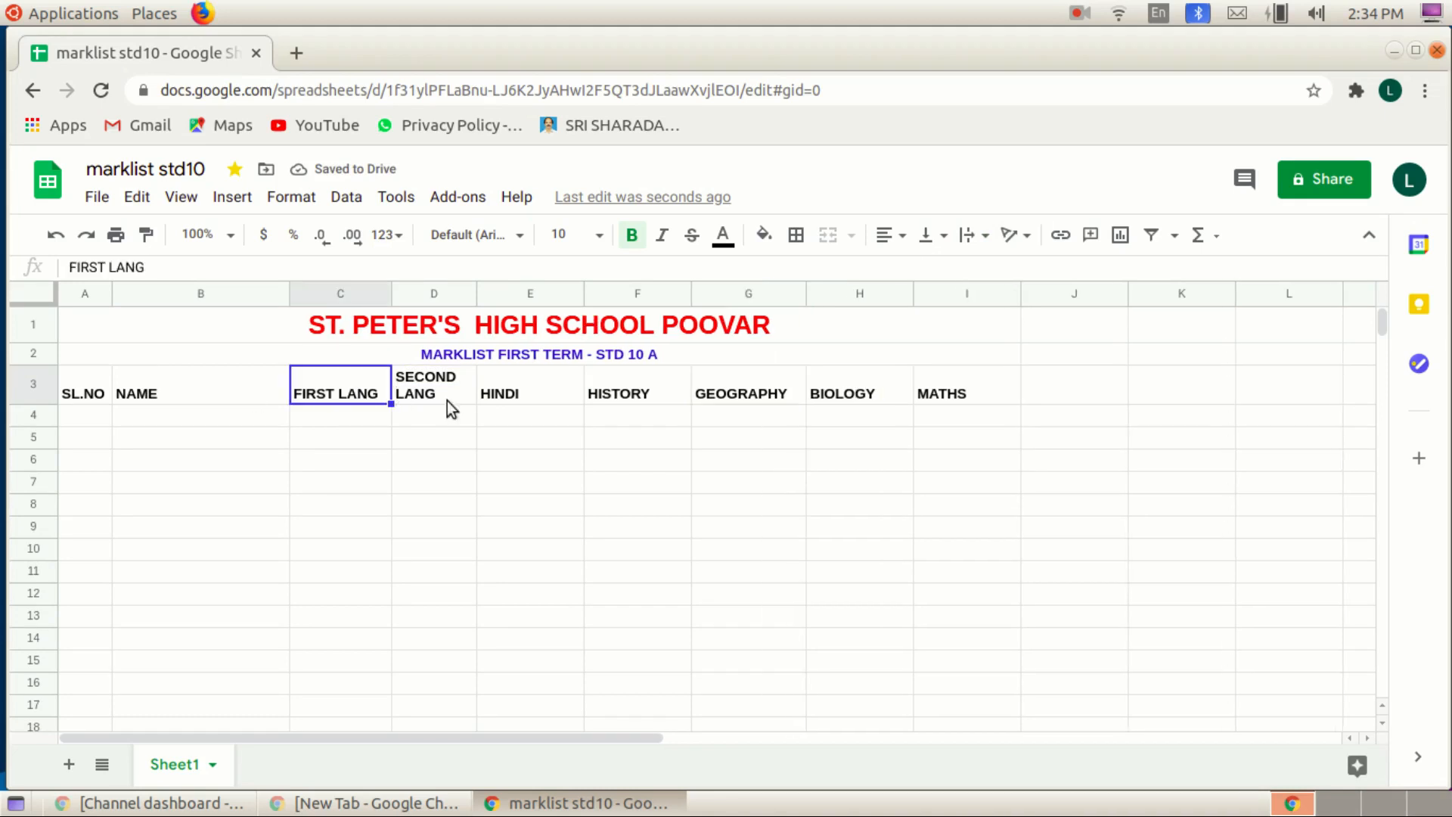
Add the header TOTAL in J3 after MATHS.
click(1054, 388)
text(tOTA)
key(BackSpace)
key(BackSpace)
key(BackSpace)
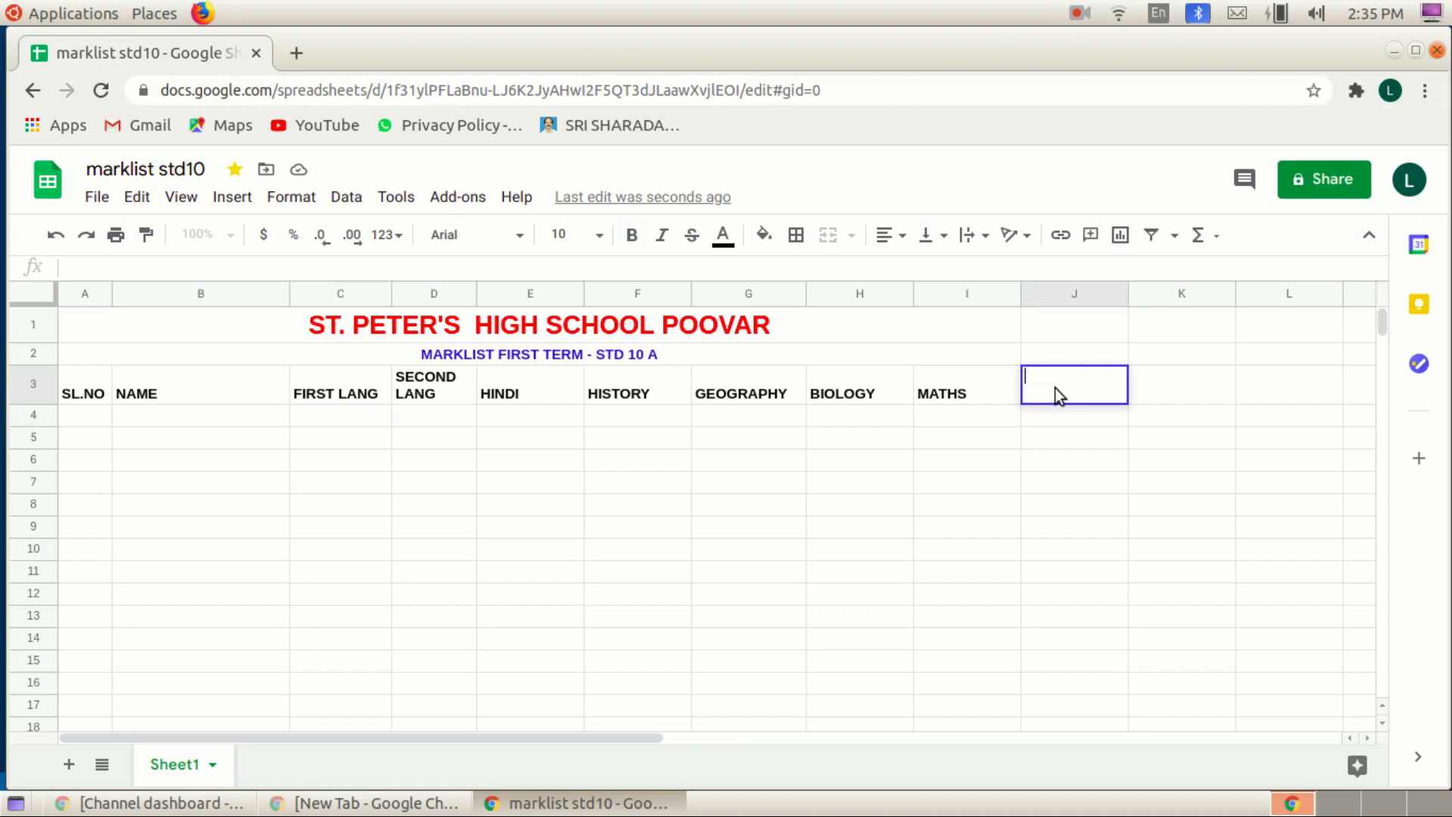
text(TOTAL)
Enter serial numbers 1 and 2 in A4 and A5 and continue the series down to 10 in A13.
drag(83, 386, 120, 384)
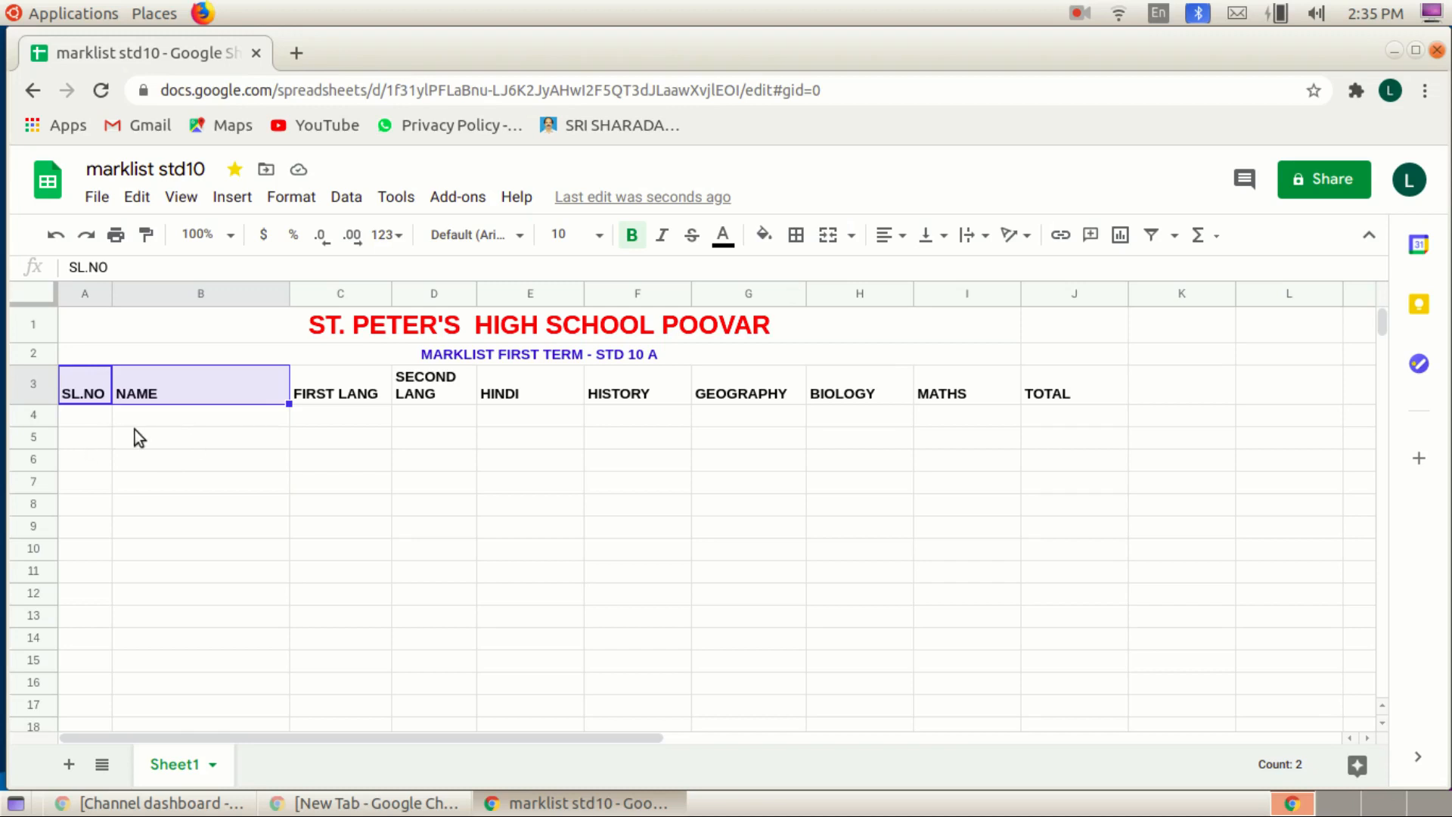
key(Down)
text(1)
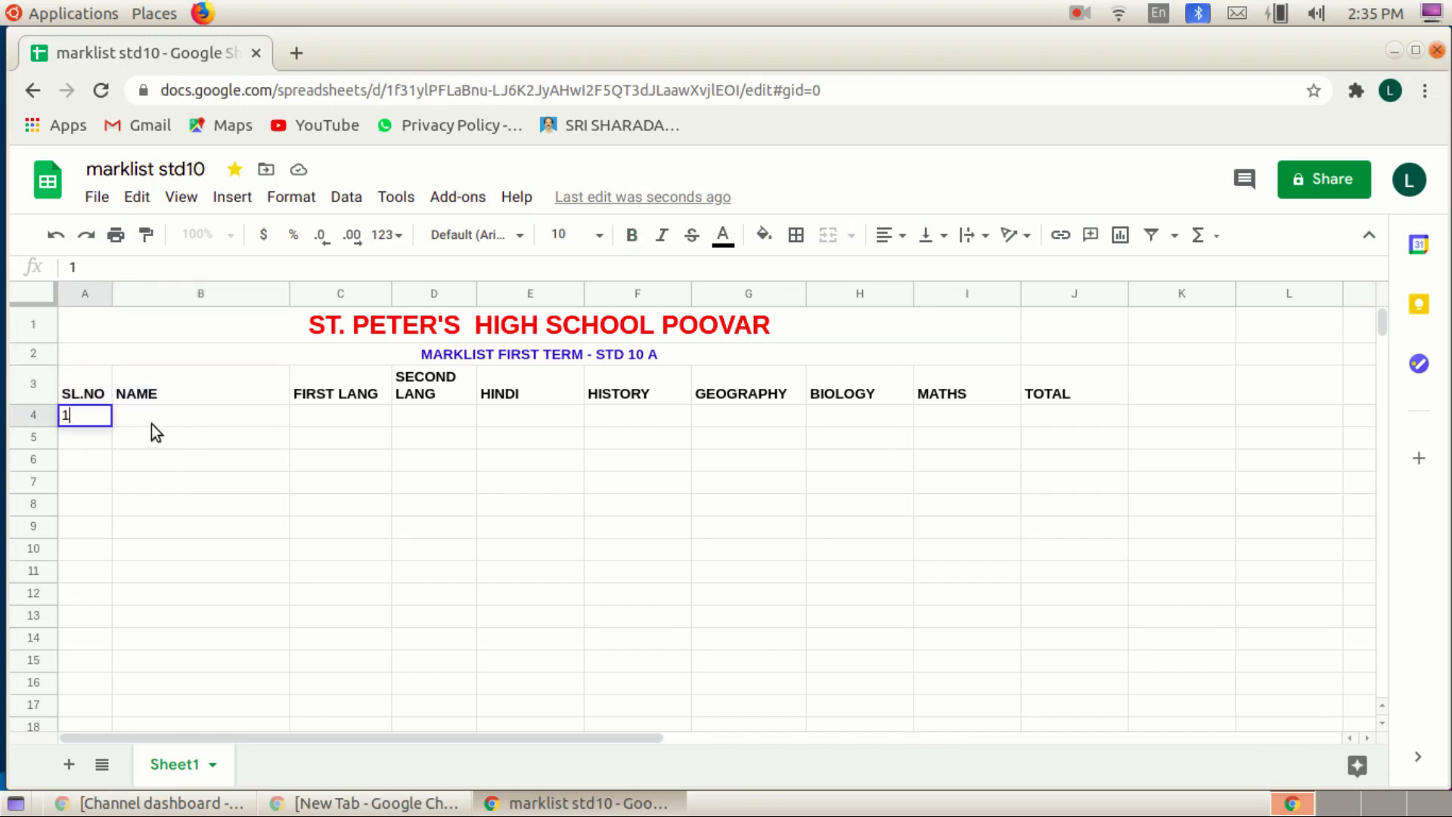
click(92, 441)
text(2)
key(Return)
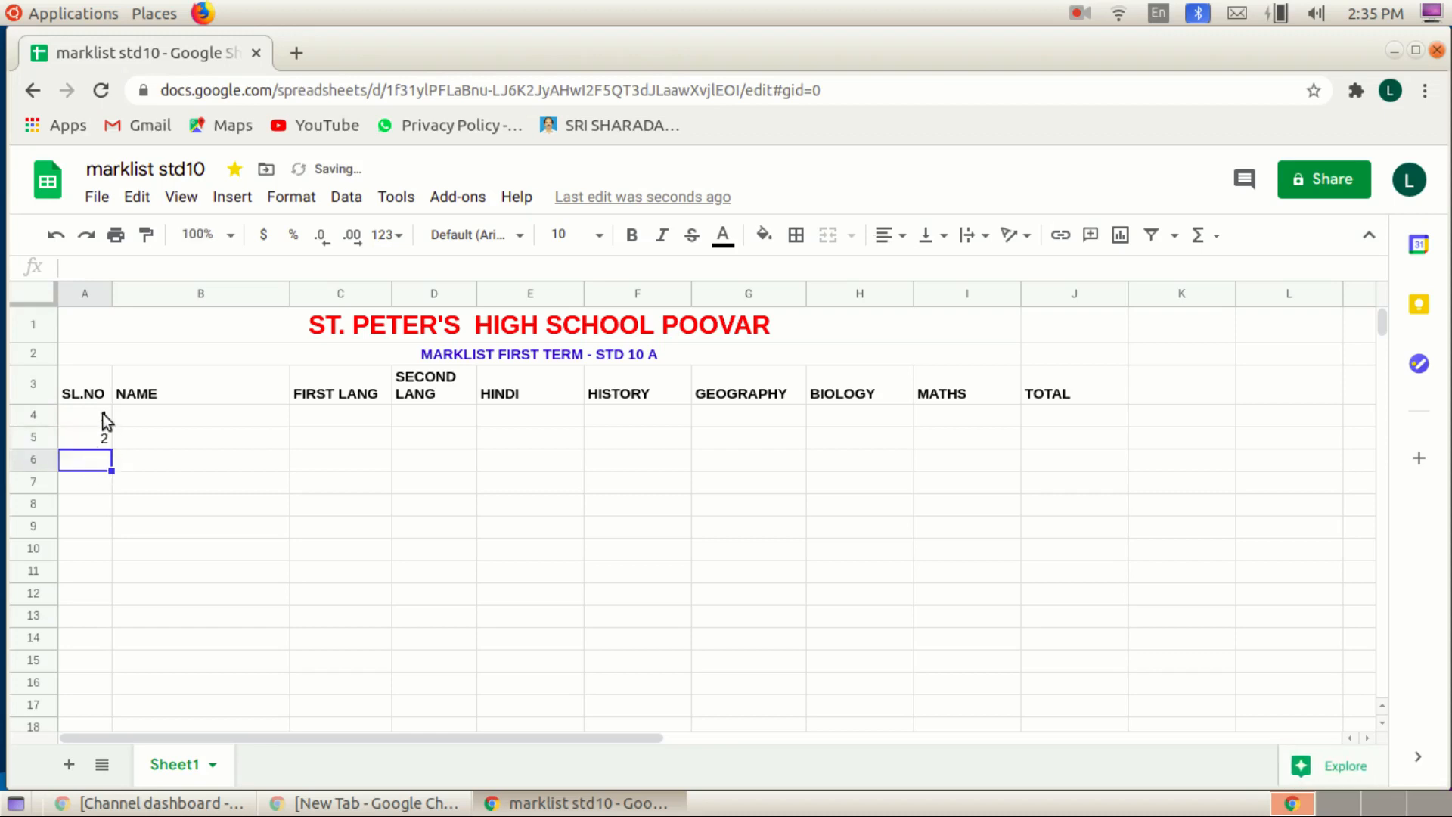
click(103, 415)
drag(98, 418, 113, 623)
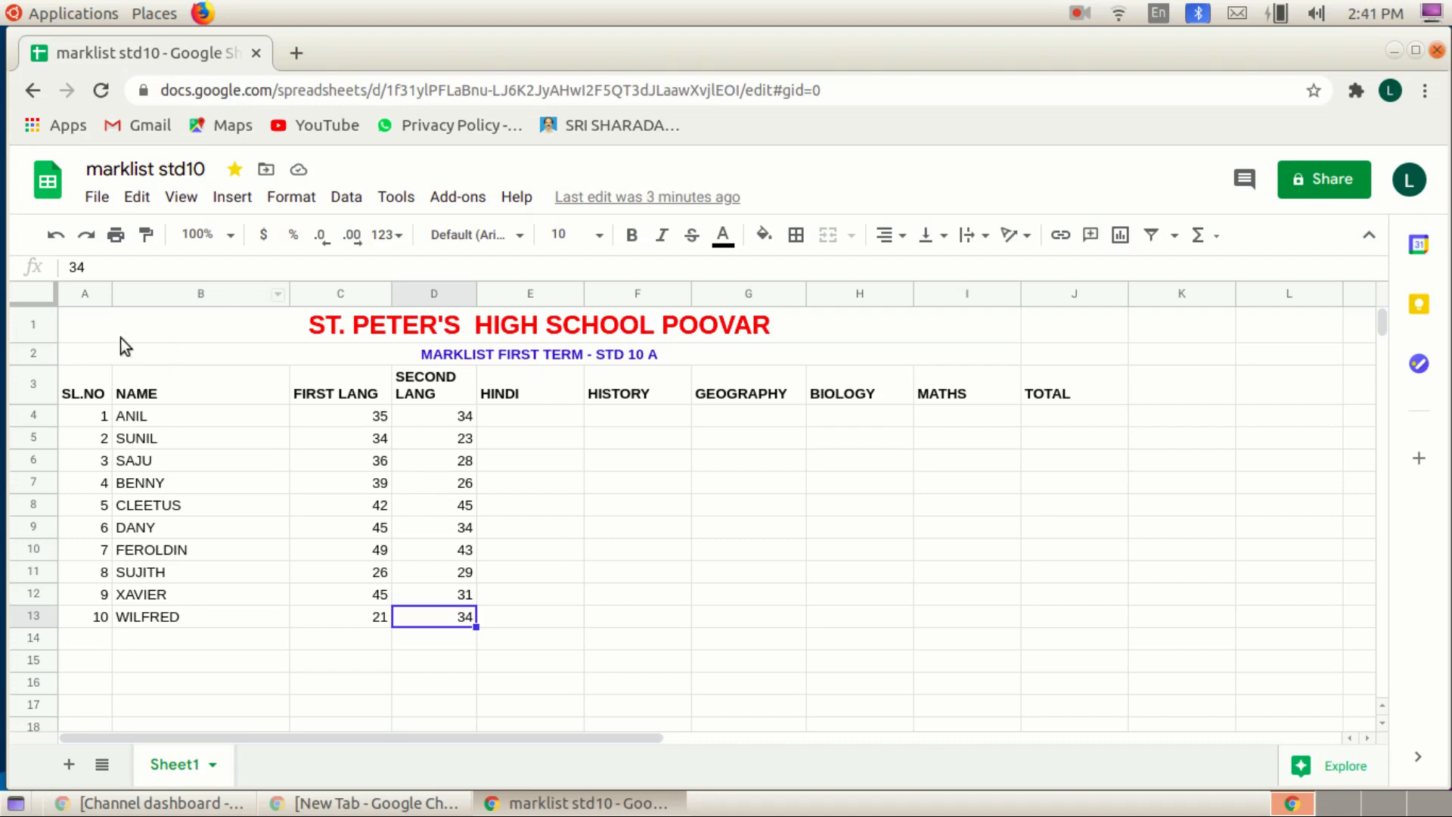
Apply all borders to the mark list range A1:J13, using magenta lines.
drag(121, 337, 1055, 617)
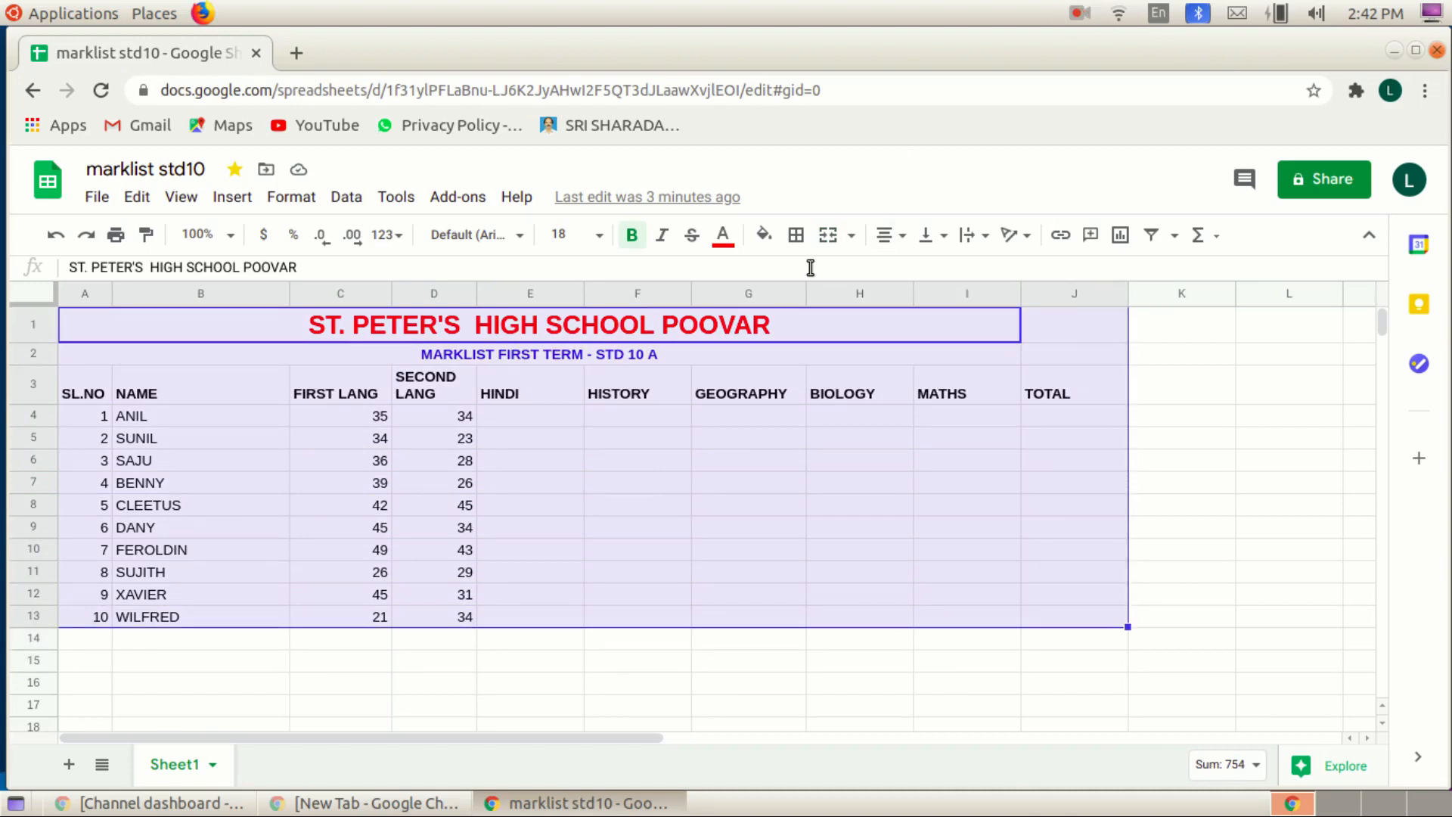
click(797, 237)
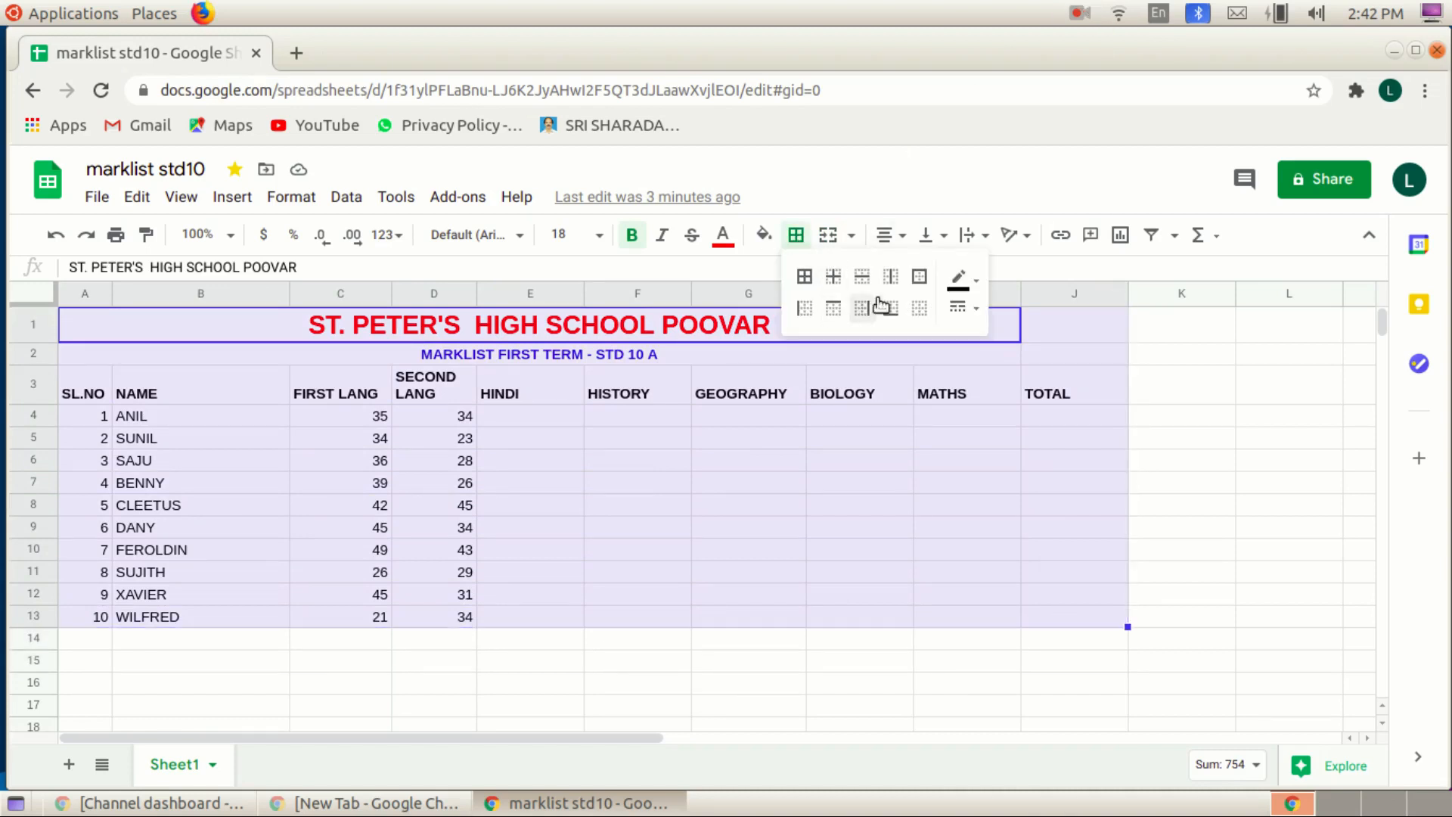
click(802, 276)
Fill the school title row A1:J1 with light orange.
drag(685, 321, 1074, 325)
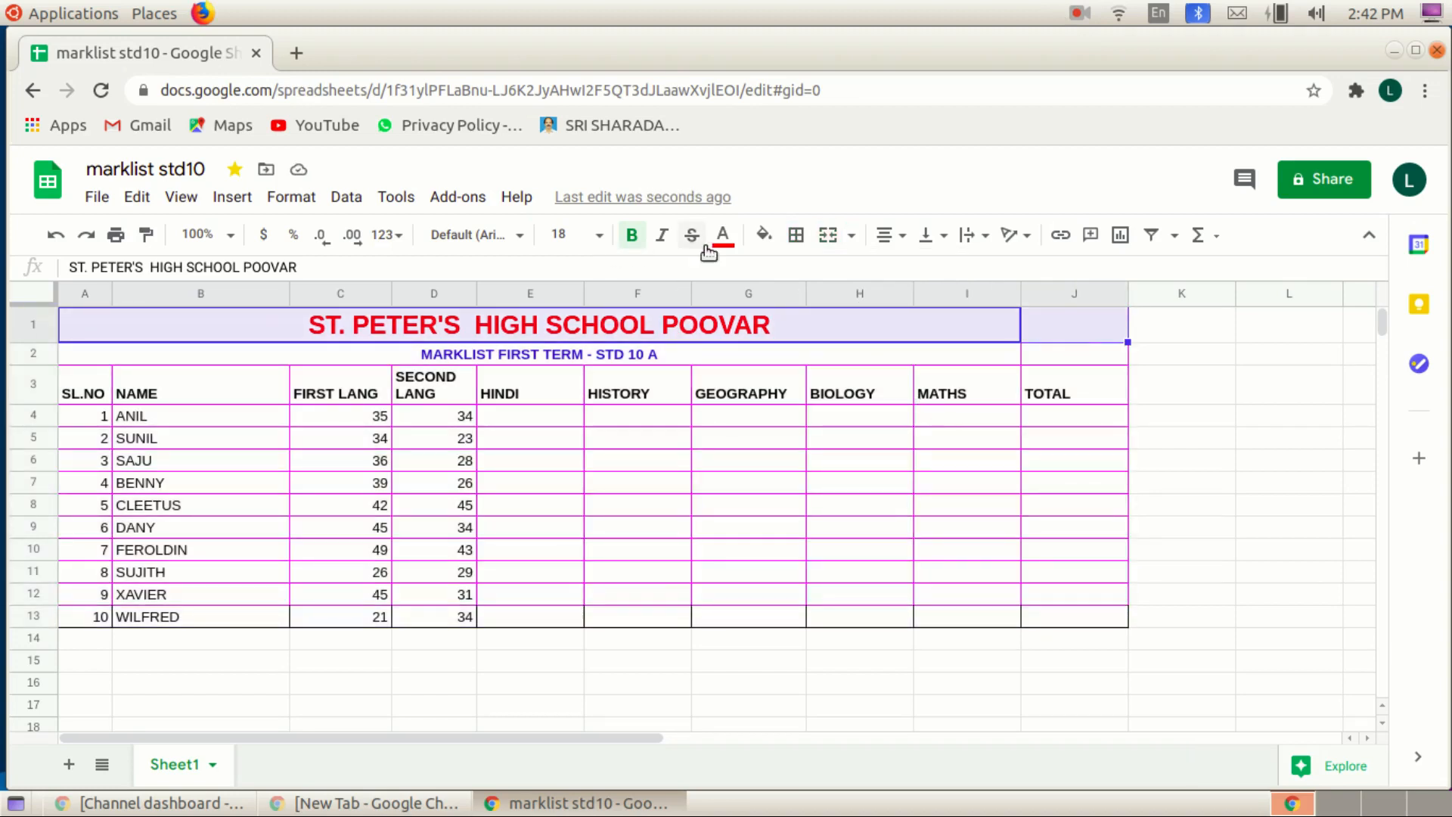
click(764, 236)
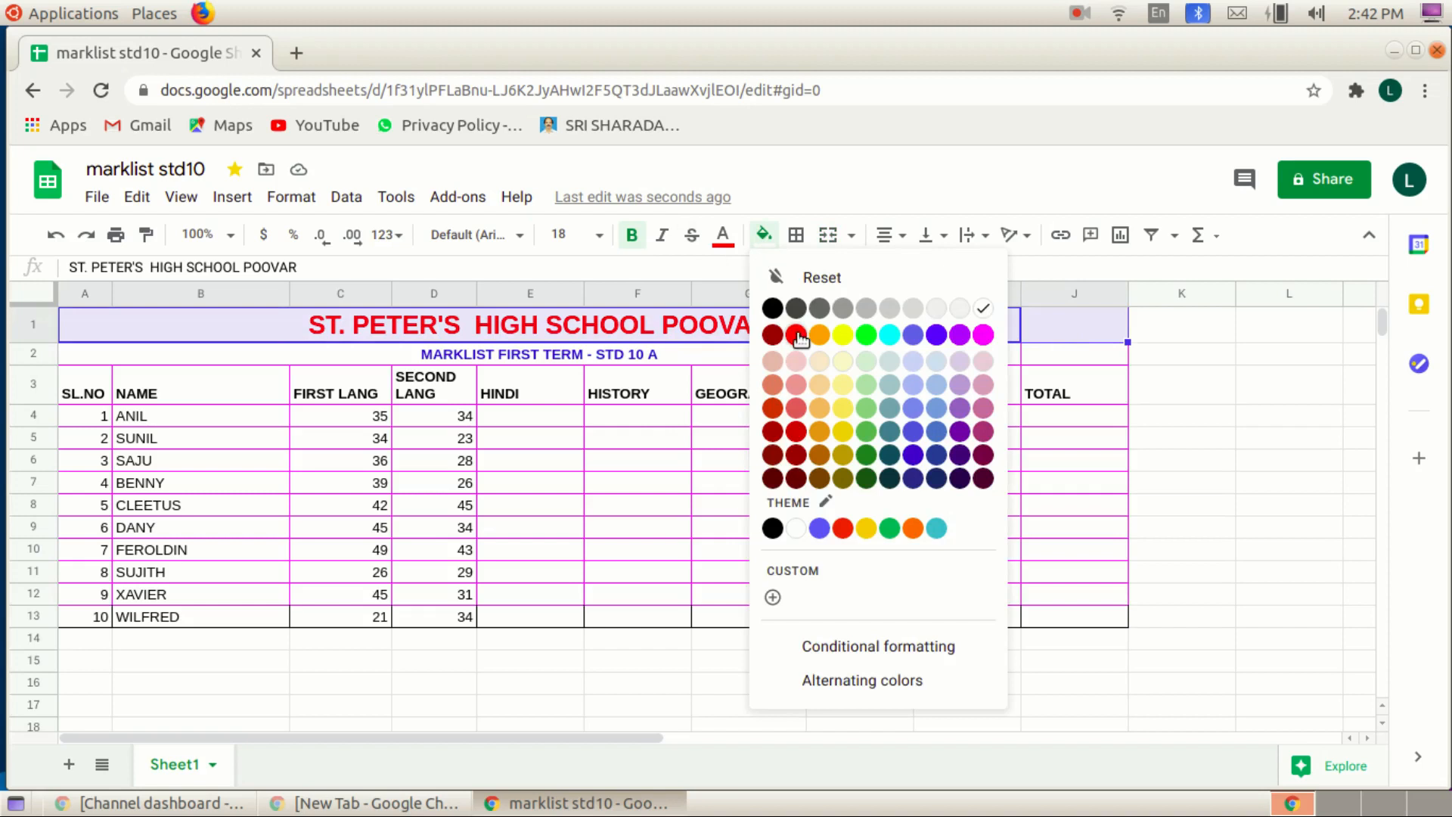
click(819, 361)
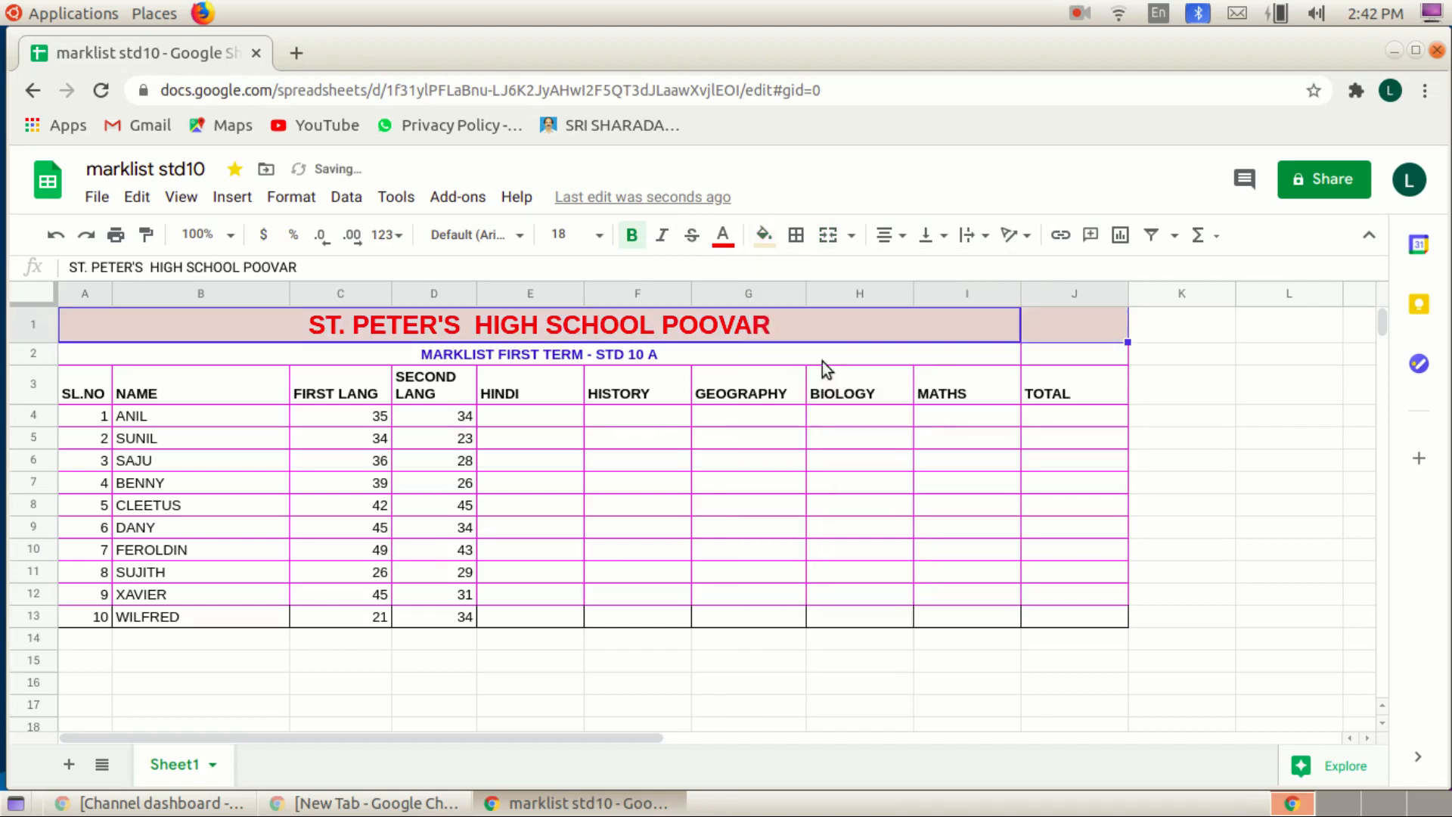
click(719, 462)
click(277, 354)
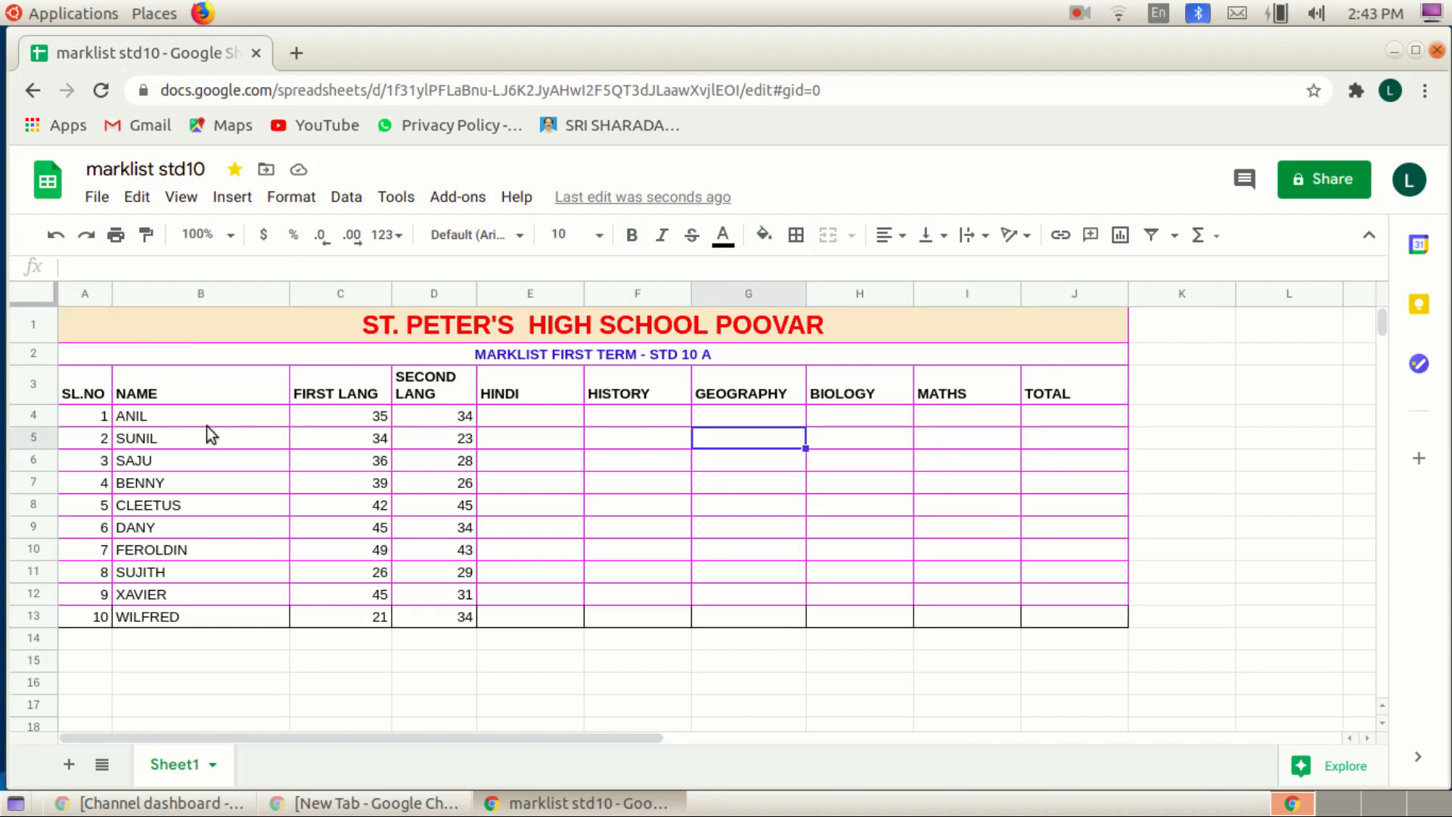
Set the font size of the student names in B4:B13 to 14.
drag(144, 416, 178, 616)
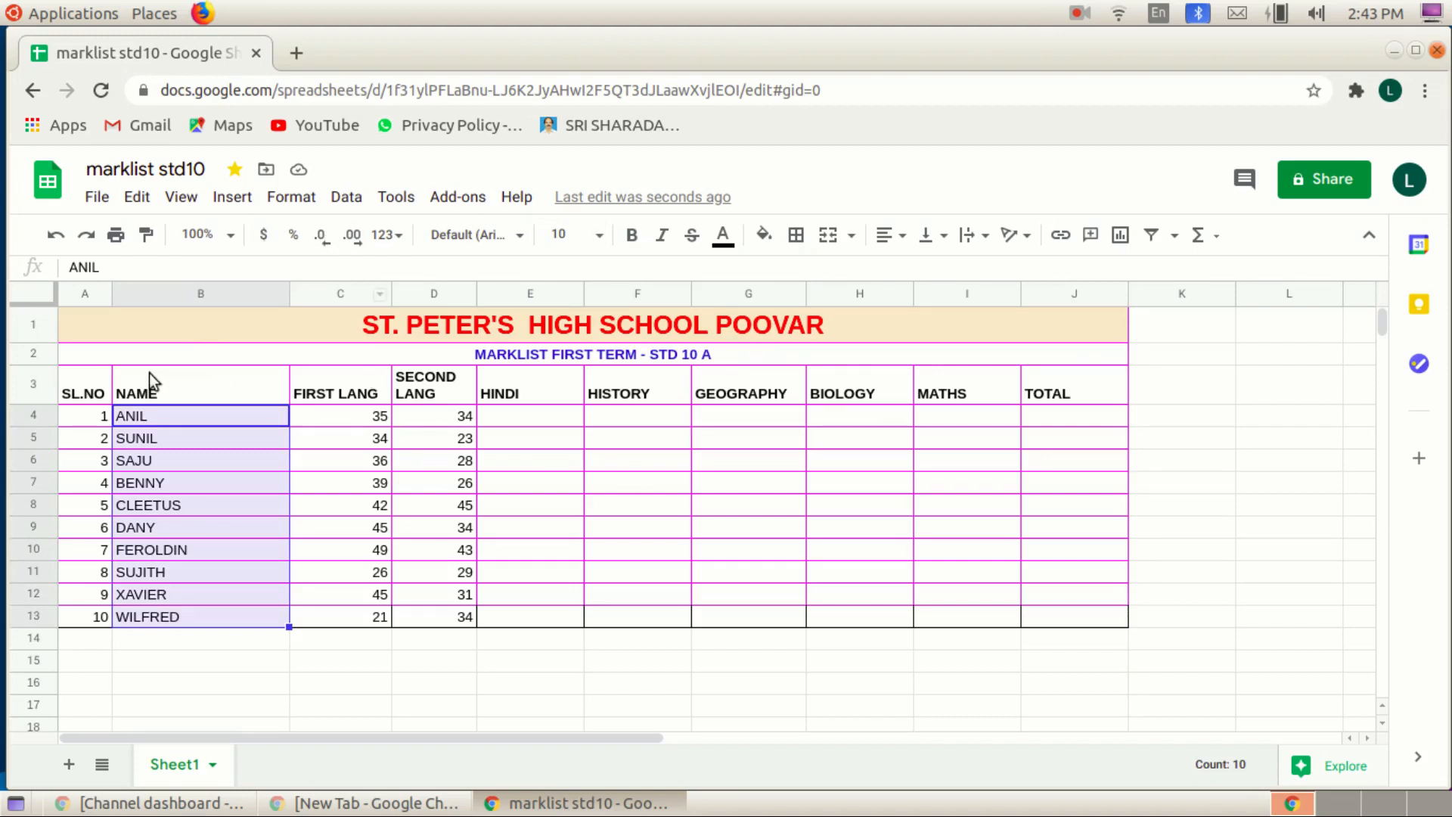
click(599, 235)
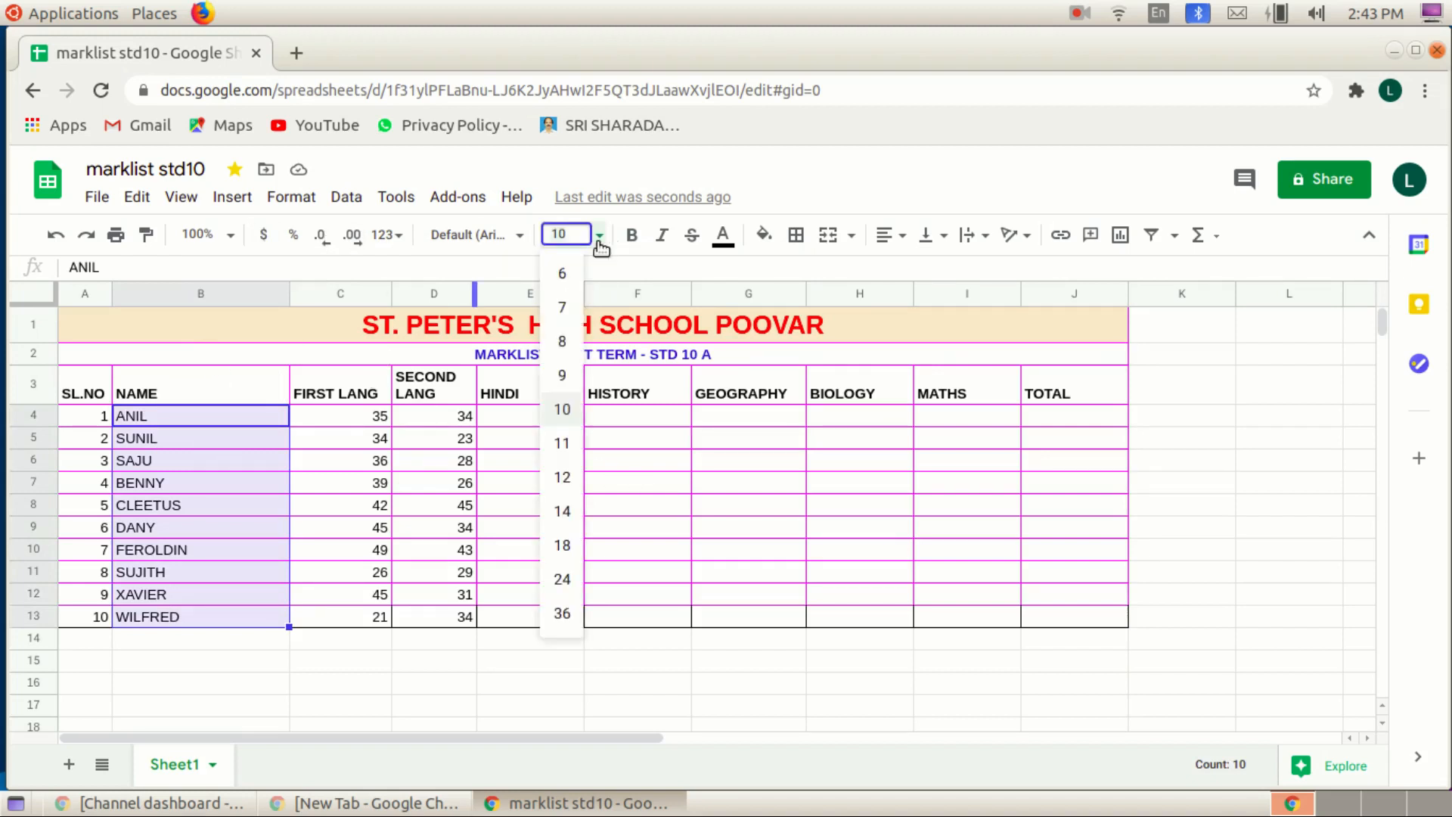
click(562, 512)
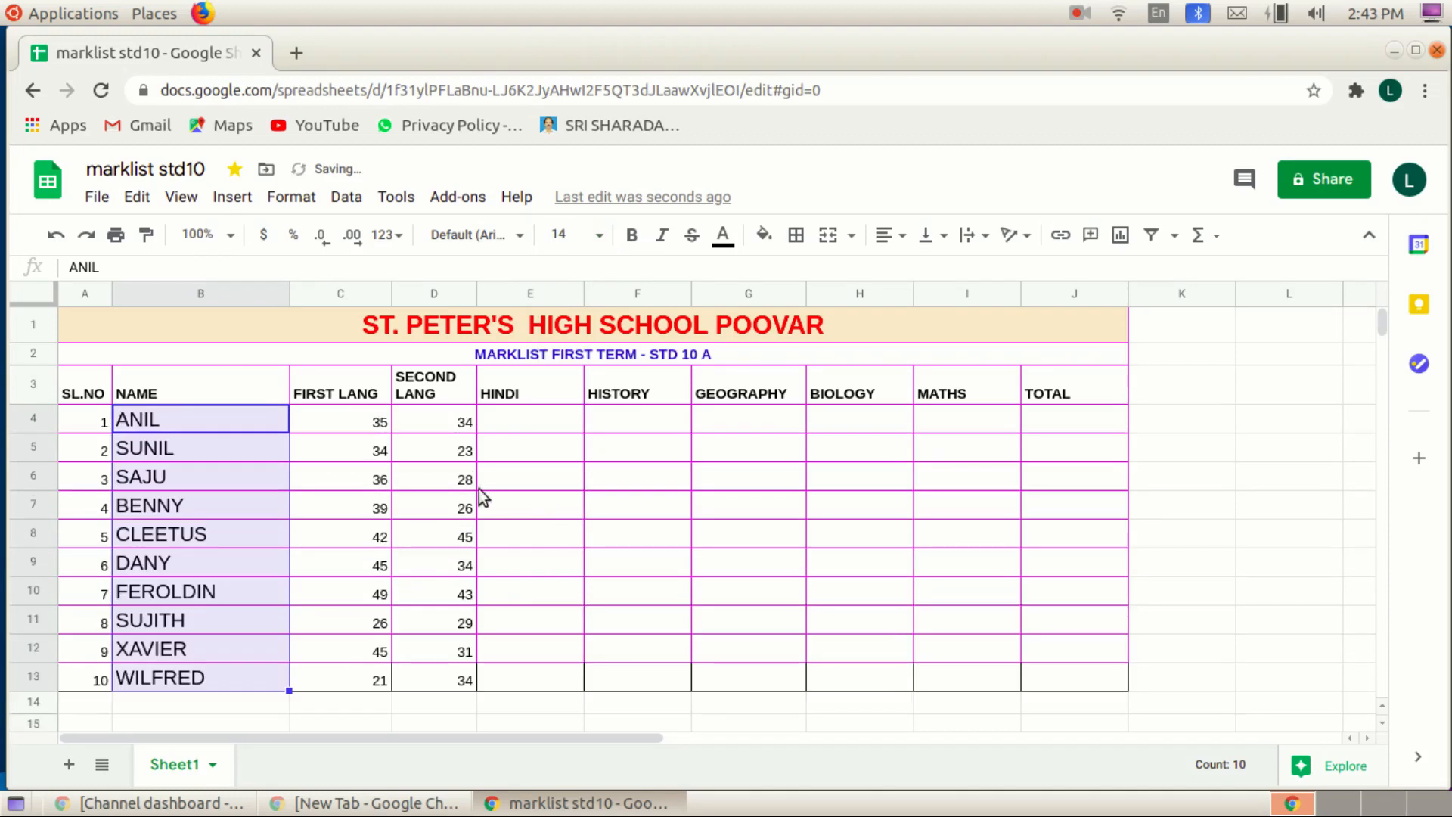
click(446, 451)
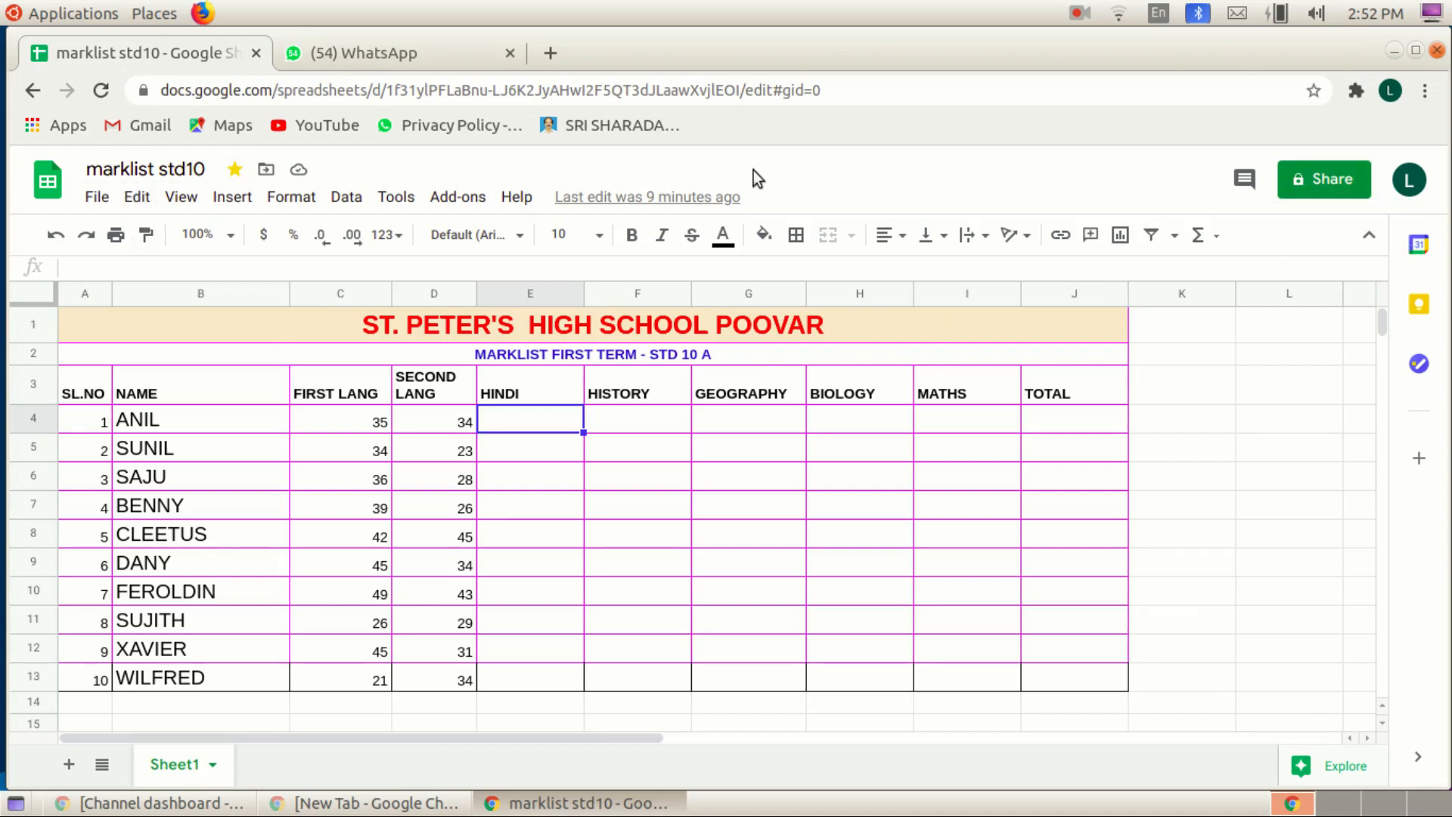
Share the spreadsheet with the suggested contact's e-mail as Editor, keeping notification on, and send the invitation.
click(1333, 192)
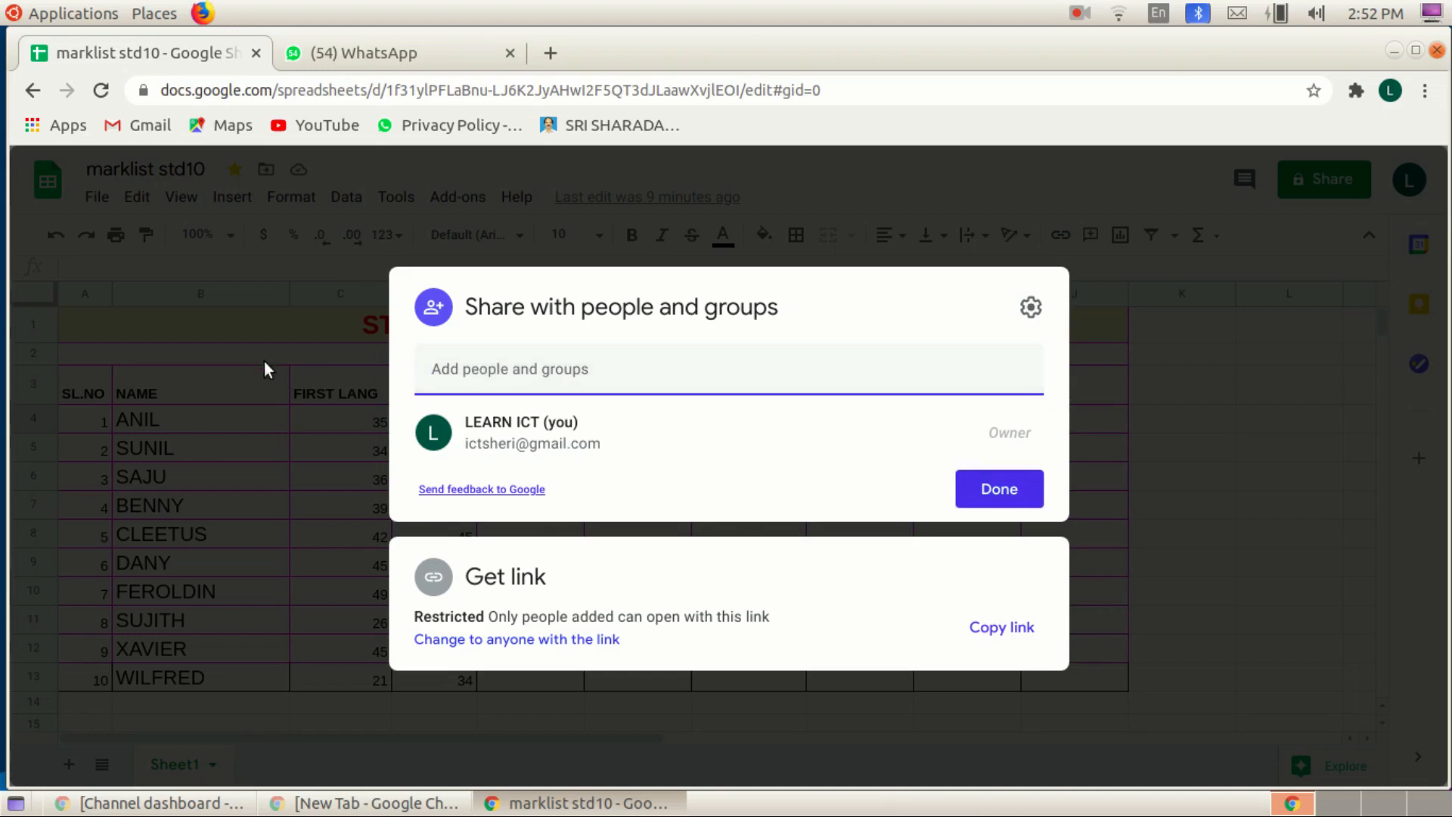
click(546, 370)
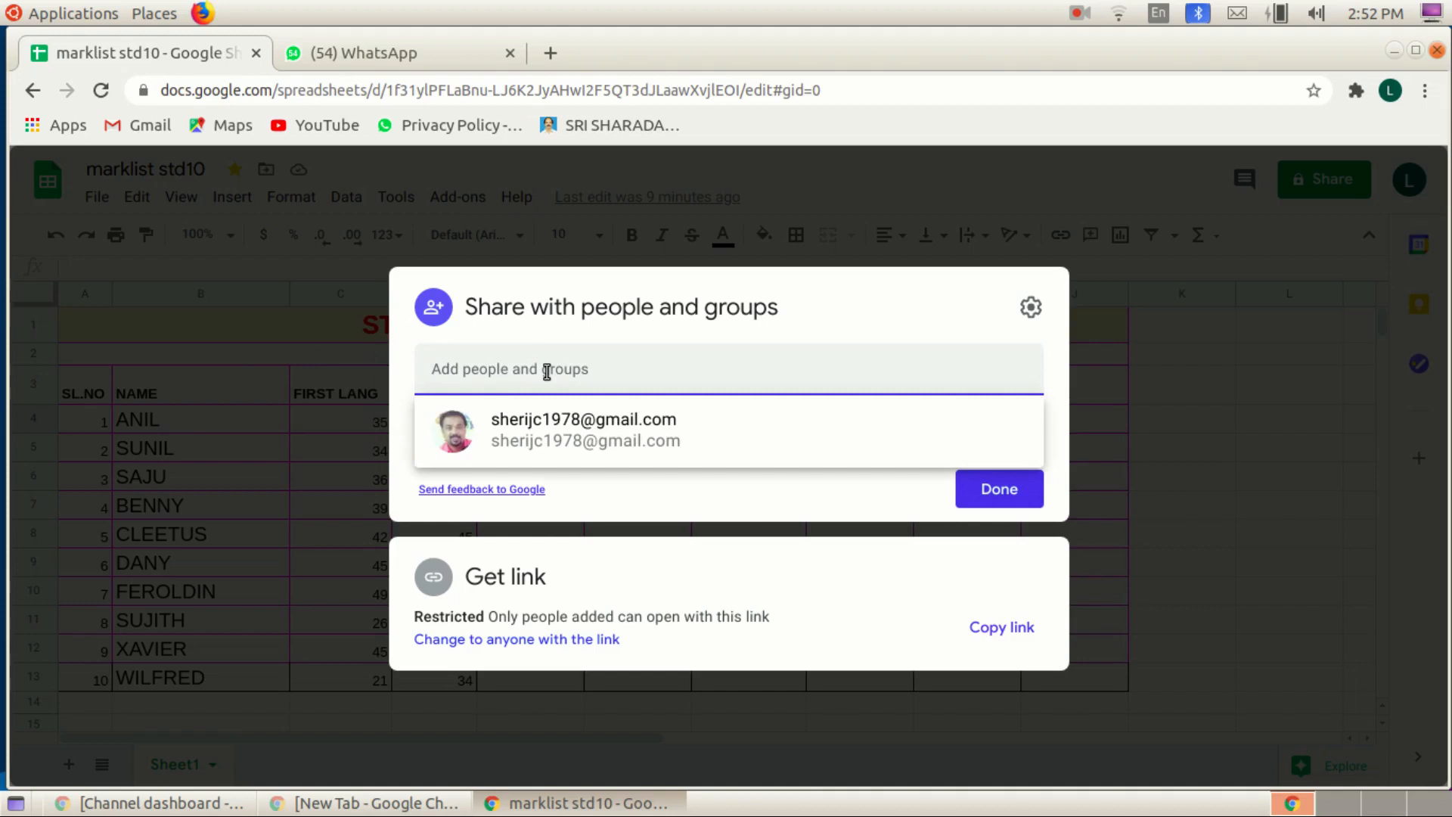
click(543, 436)
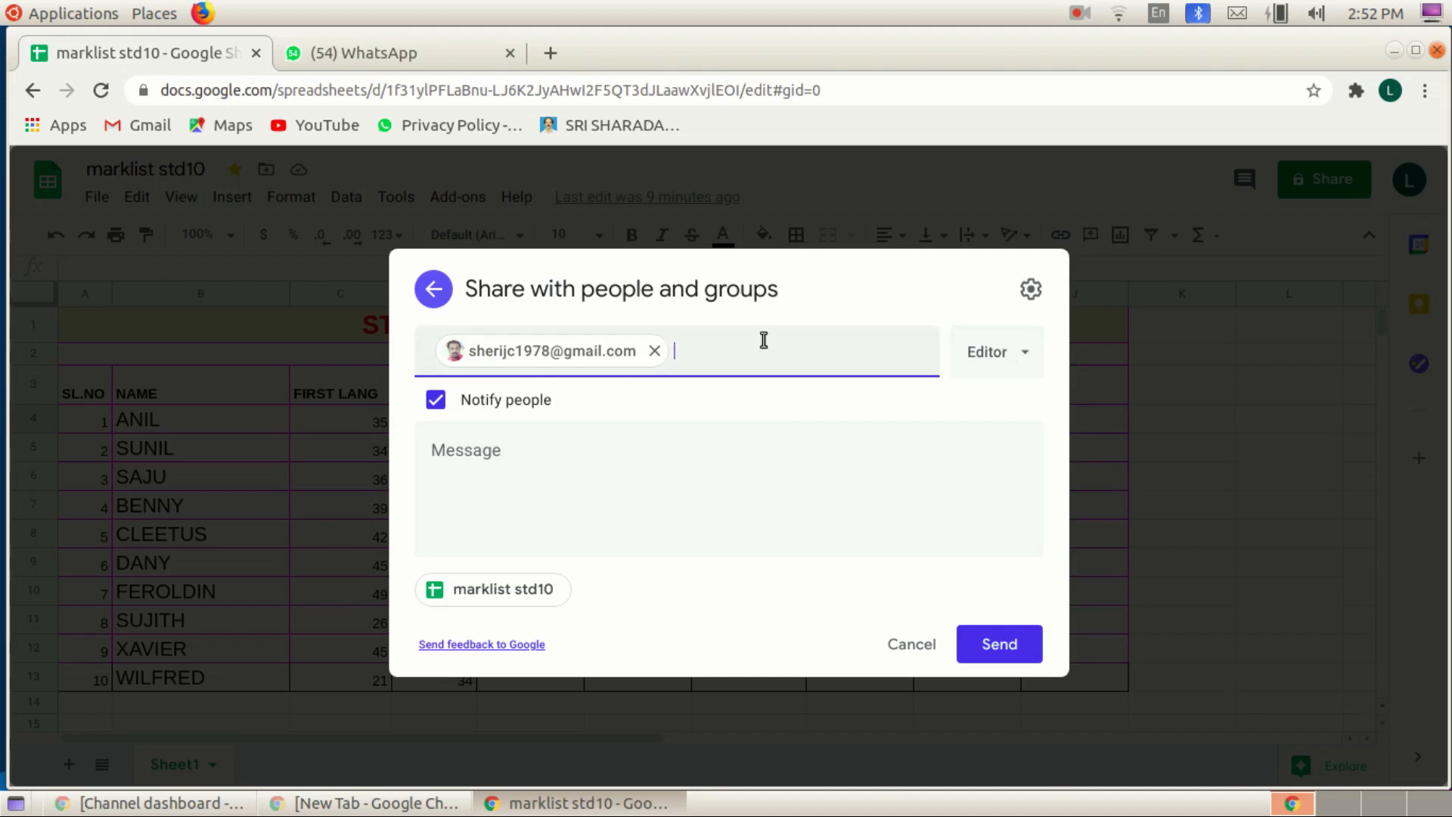
click(1025, 360)
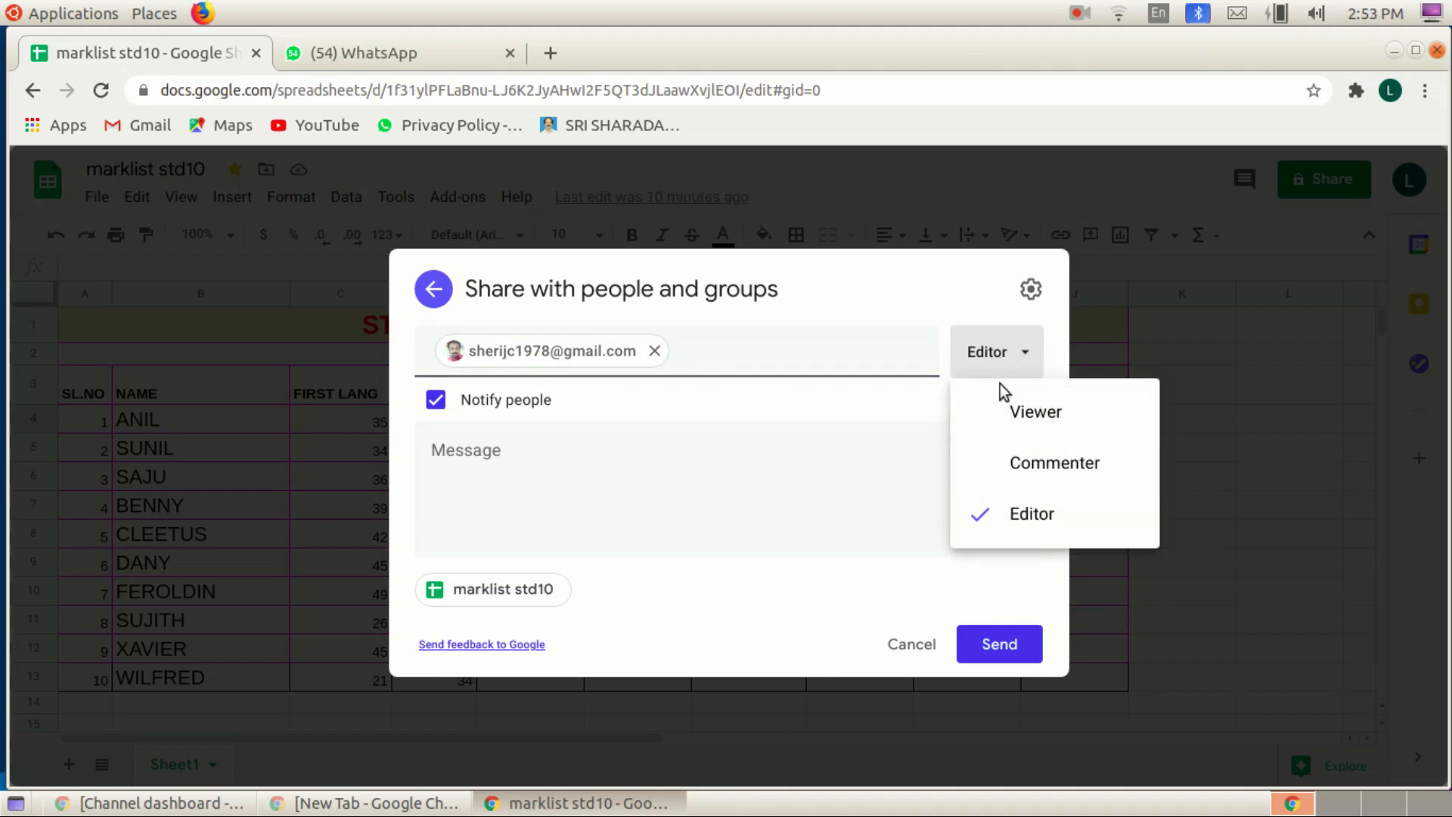
click(1030, 414)
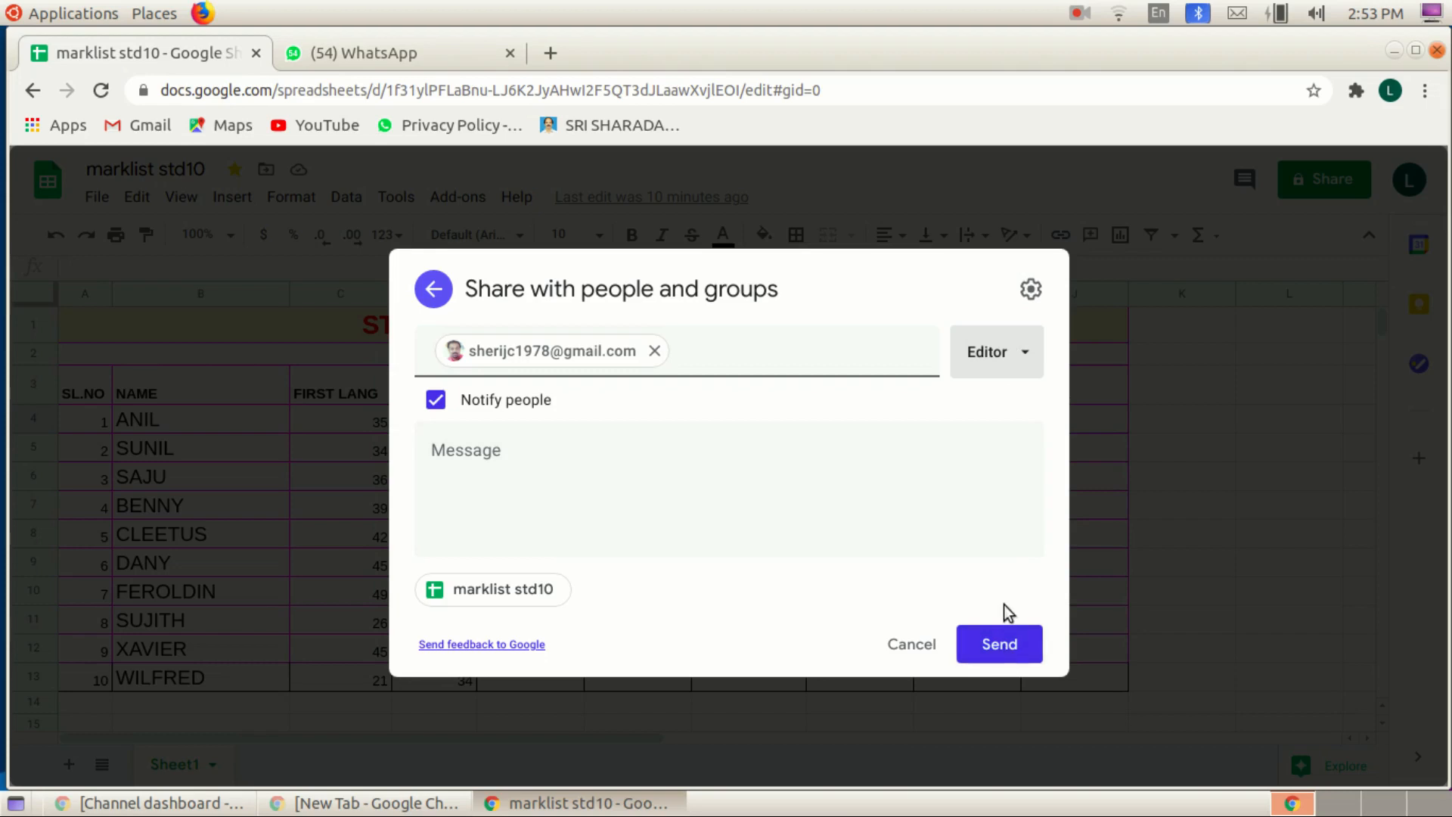
click(995, 649)
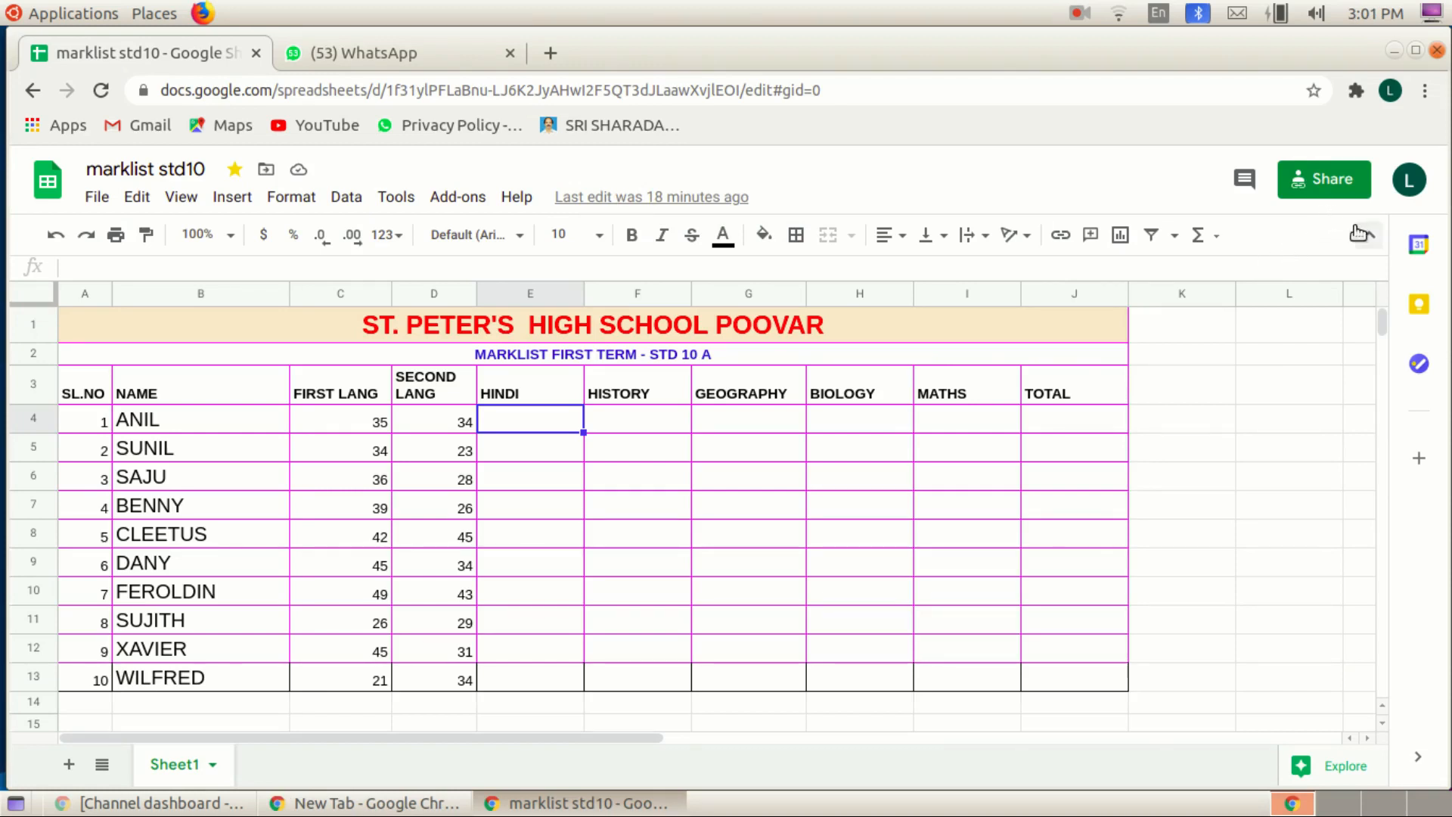
Set the spreadsheet's link sharing so anyone with the link is an Editor, copy the link and finish sharing.
click(1332, 185)
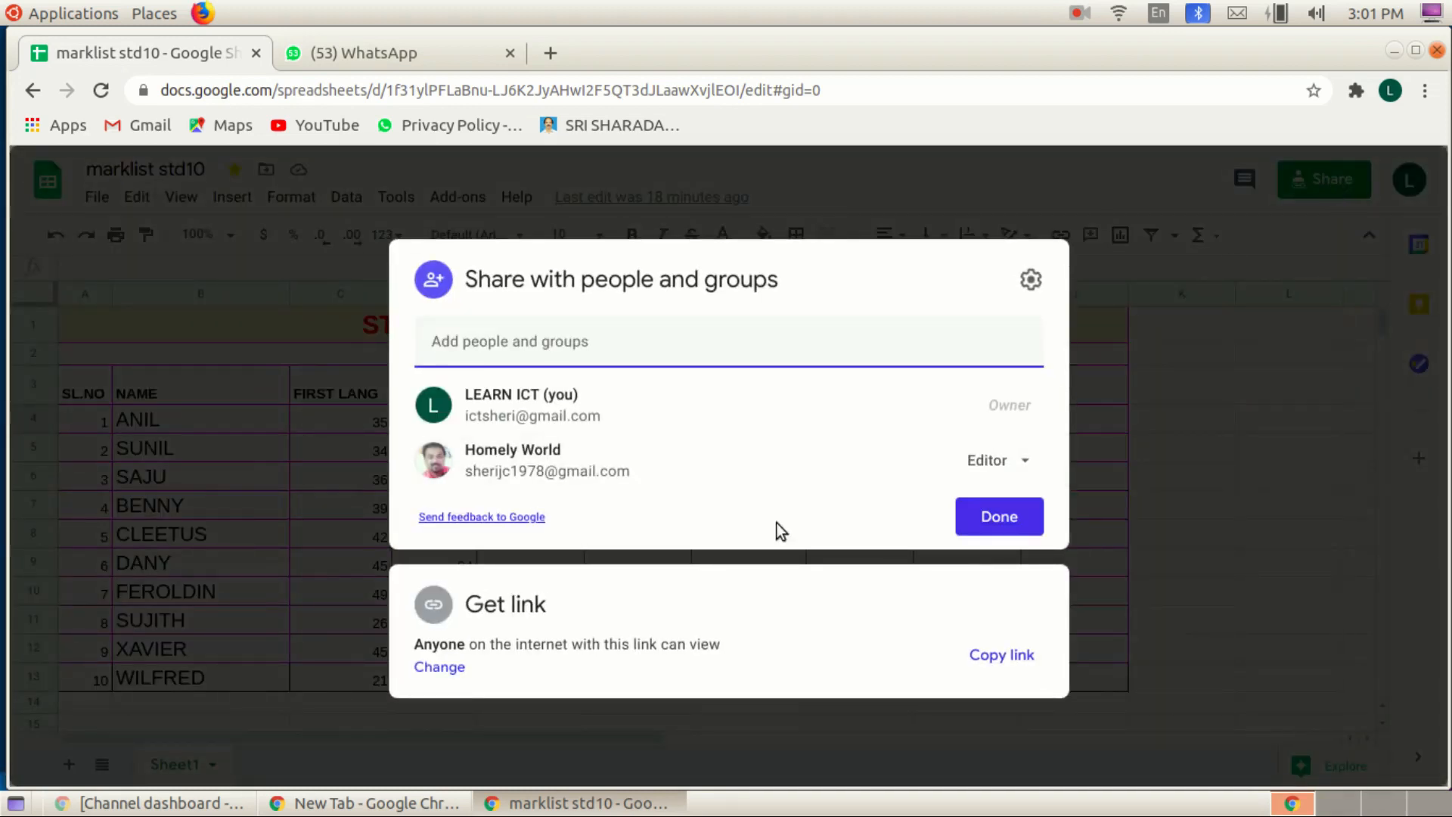
click(429, 611)
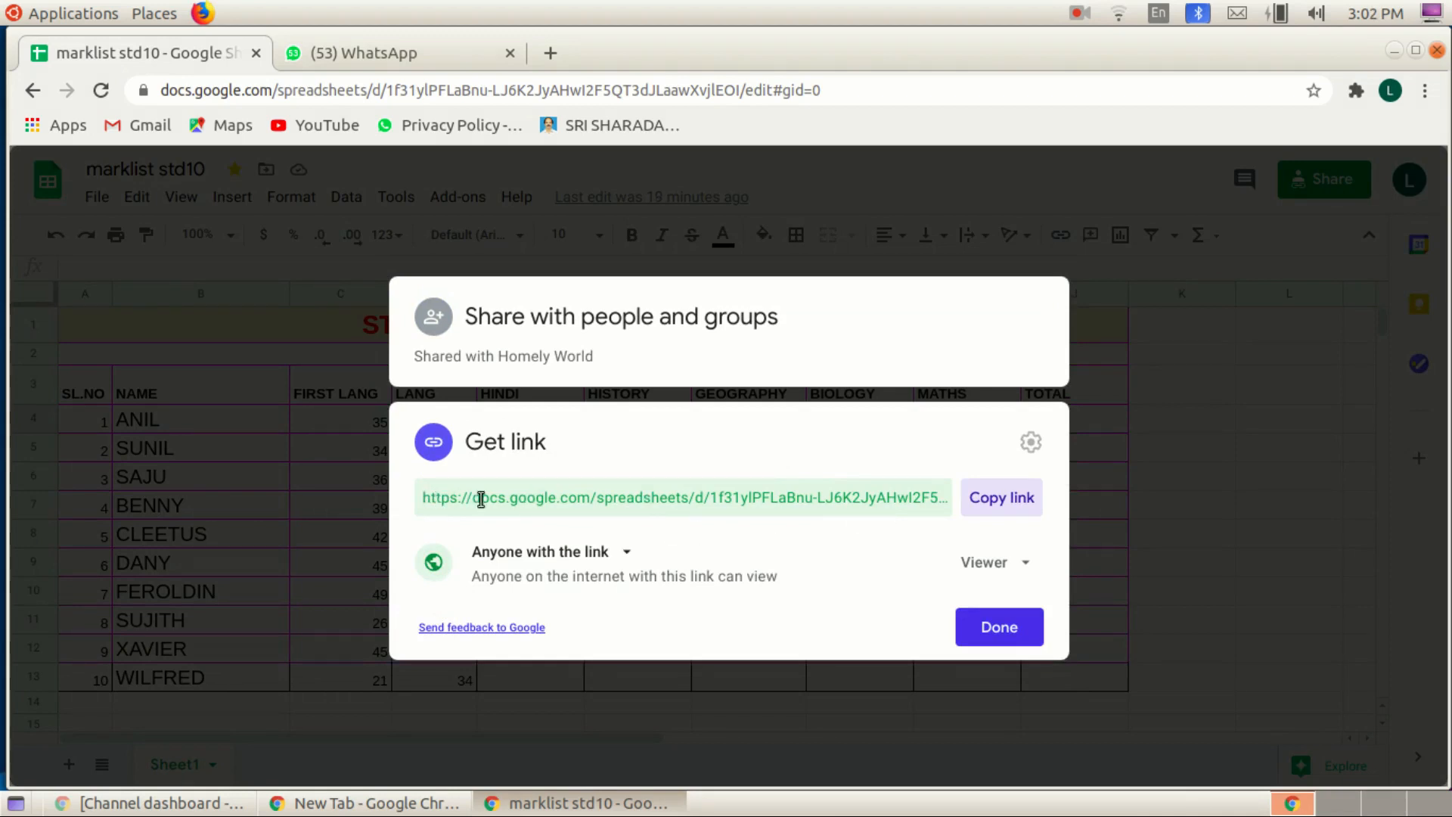
click(998, 509)
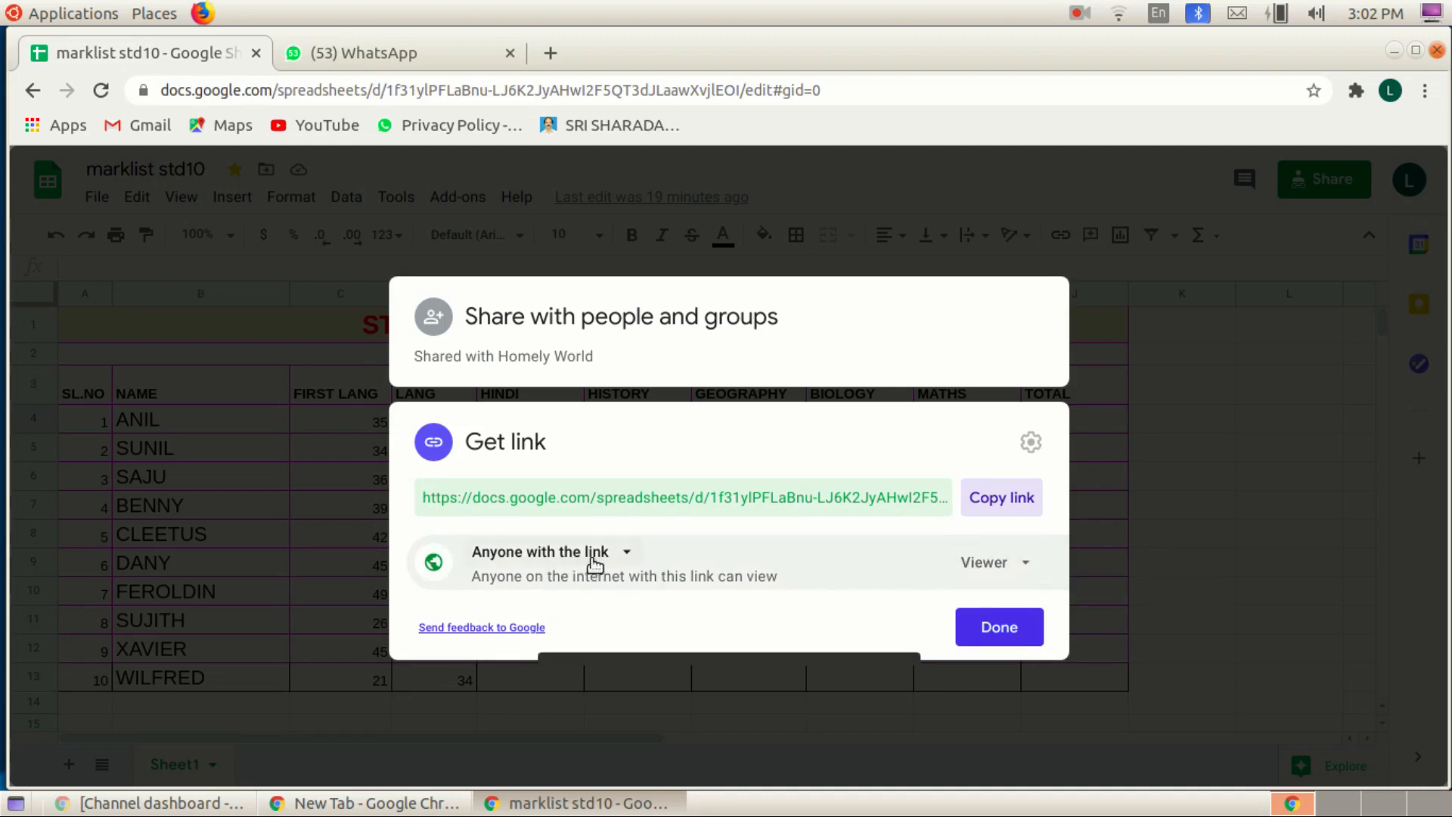
click(1030, 569)
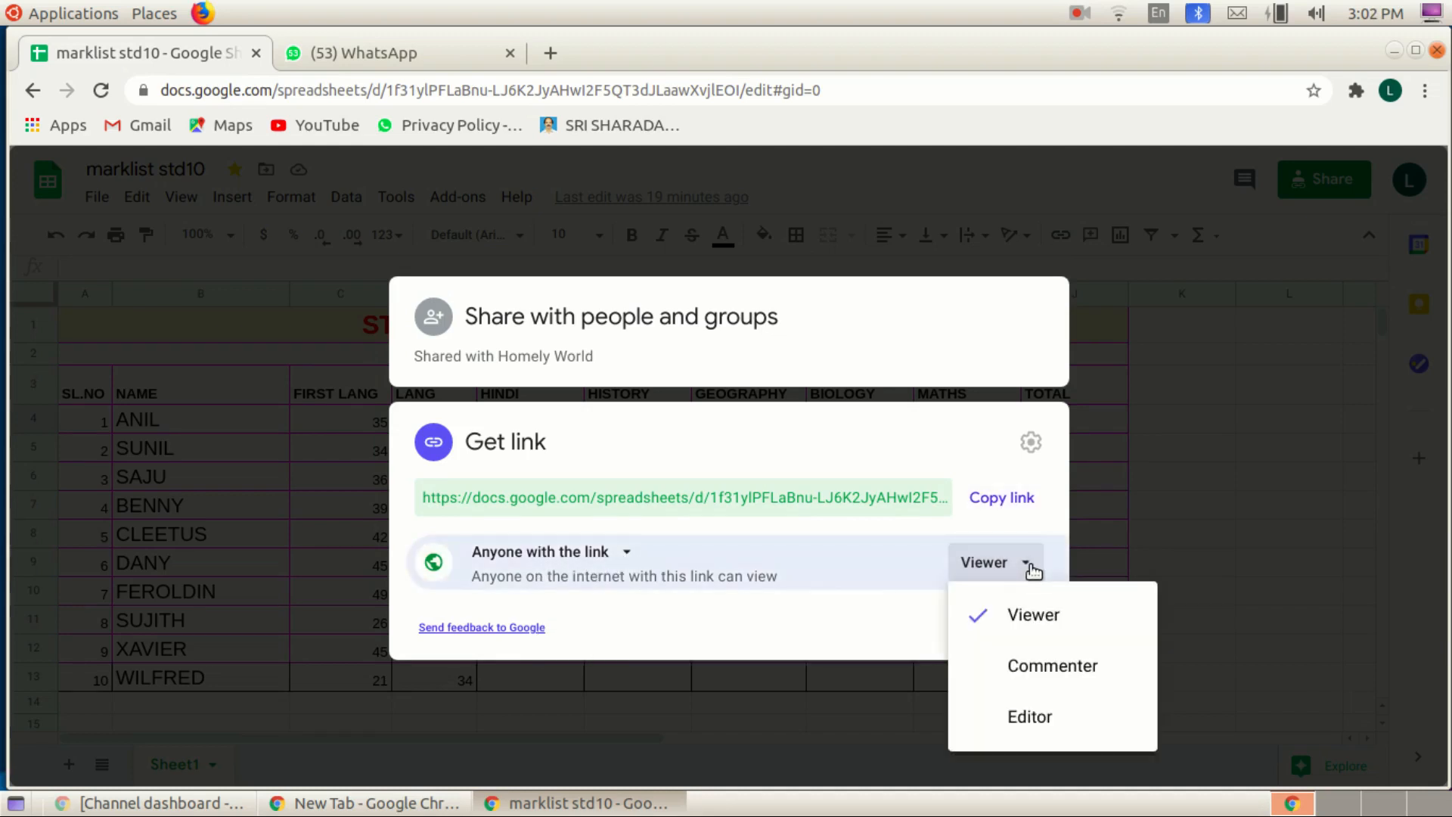
click(1019, 715)
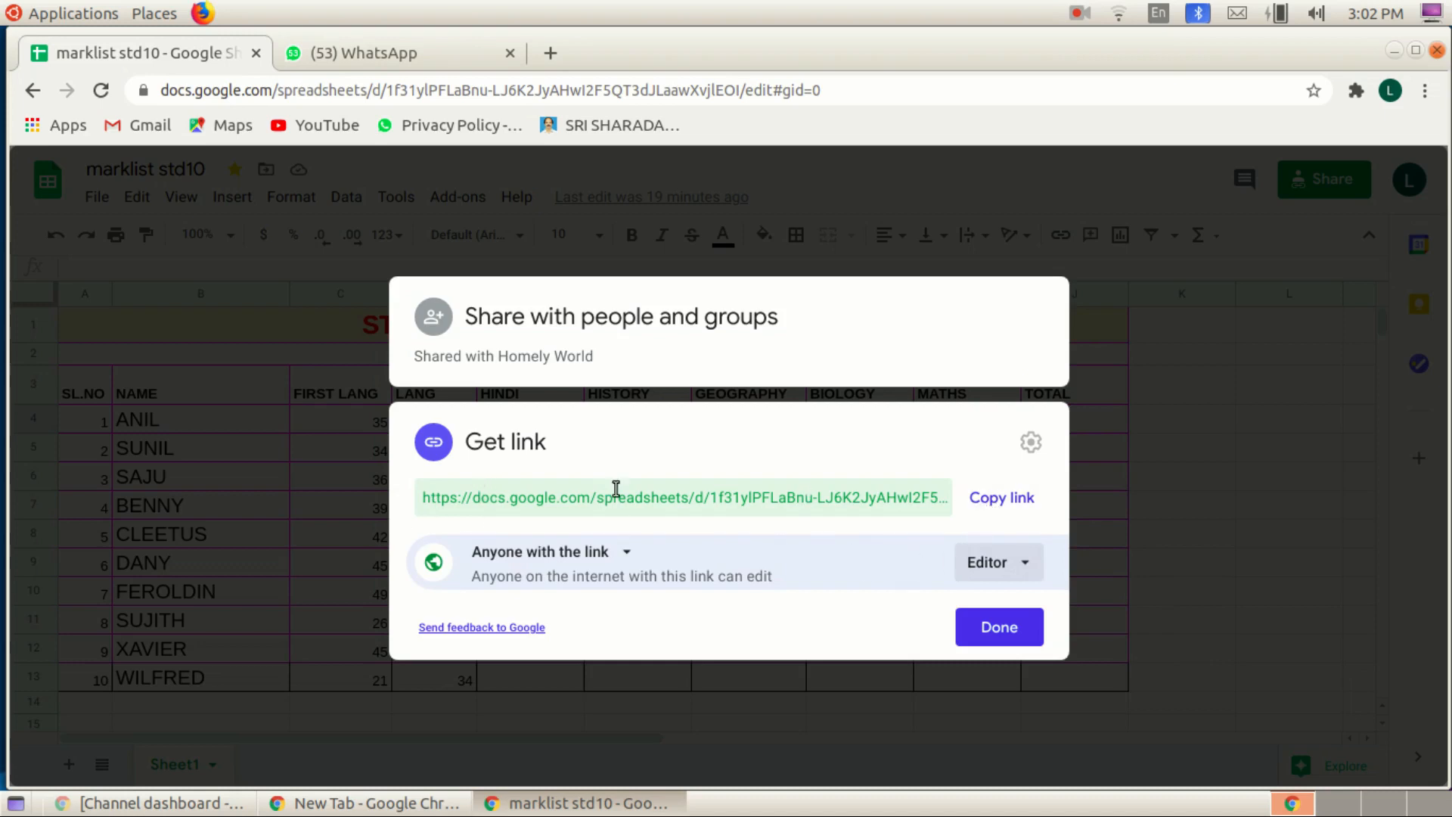
click(1011, 497)
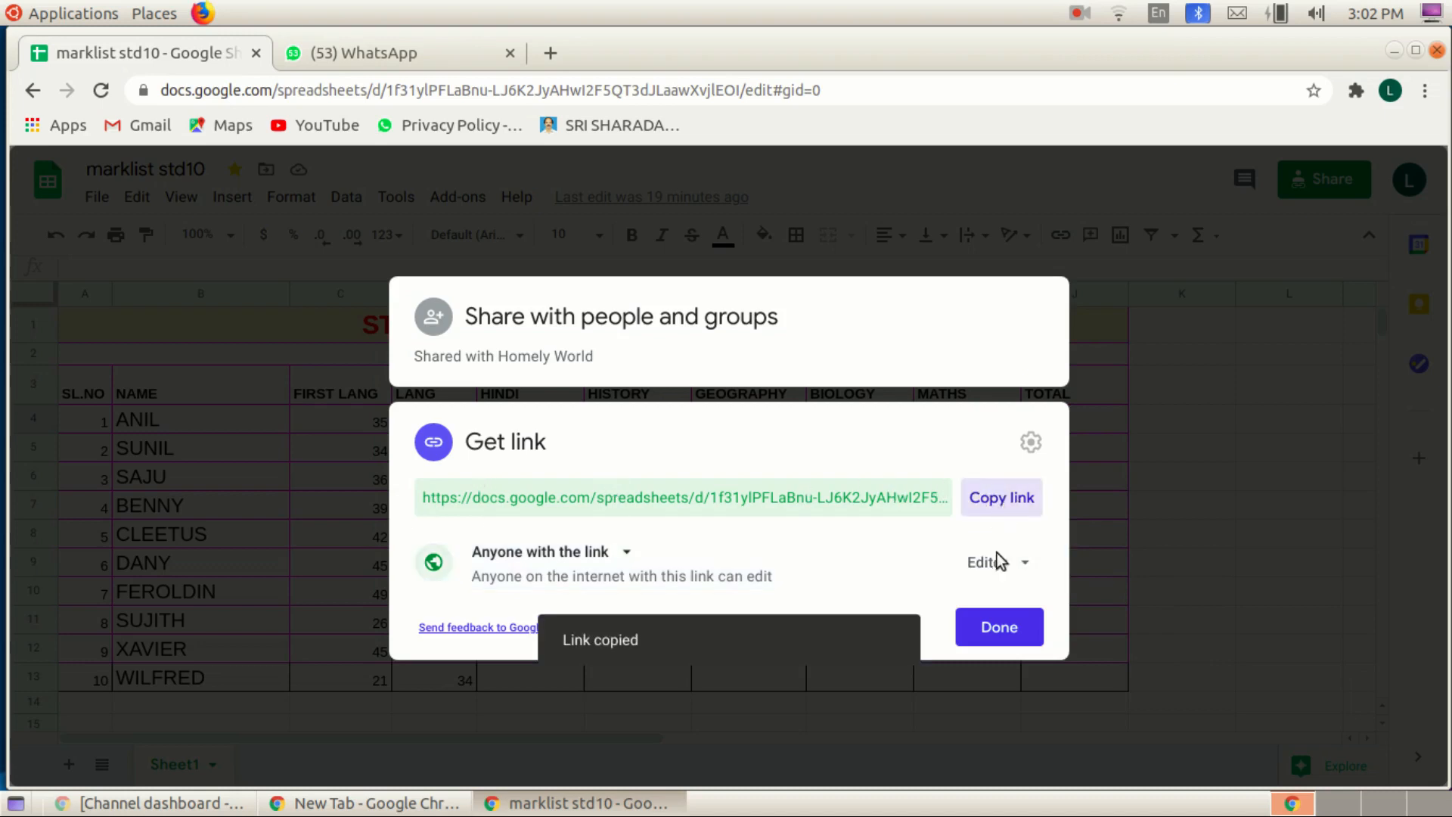
click(998, 627)
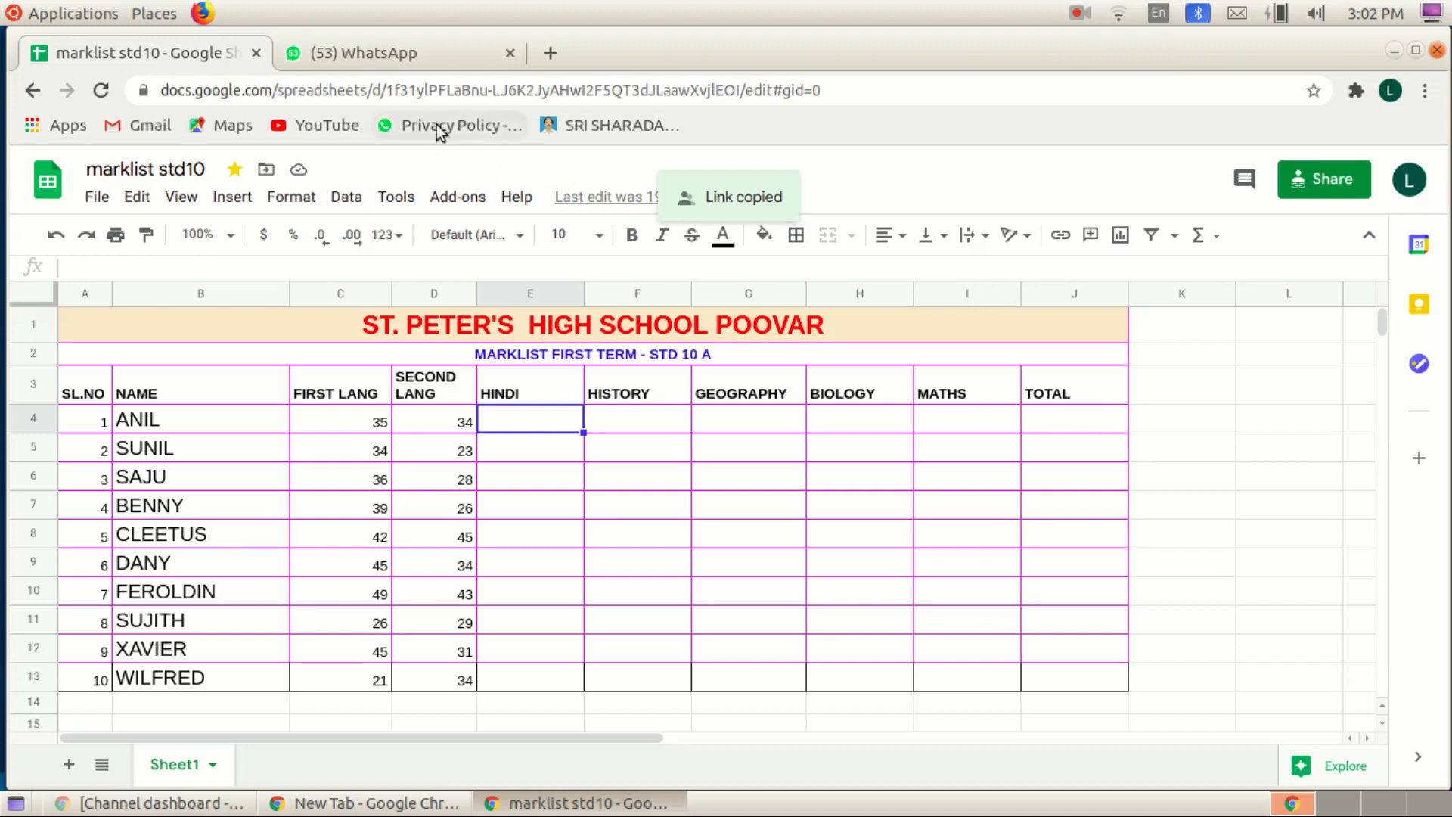
Switch to WhatsApp, paste the copied spreadsheet link into the open chat and send it.
click(421, 48)
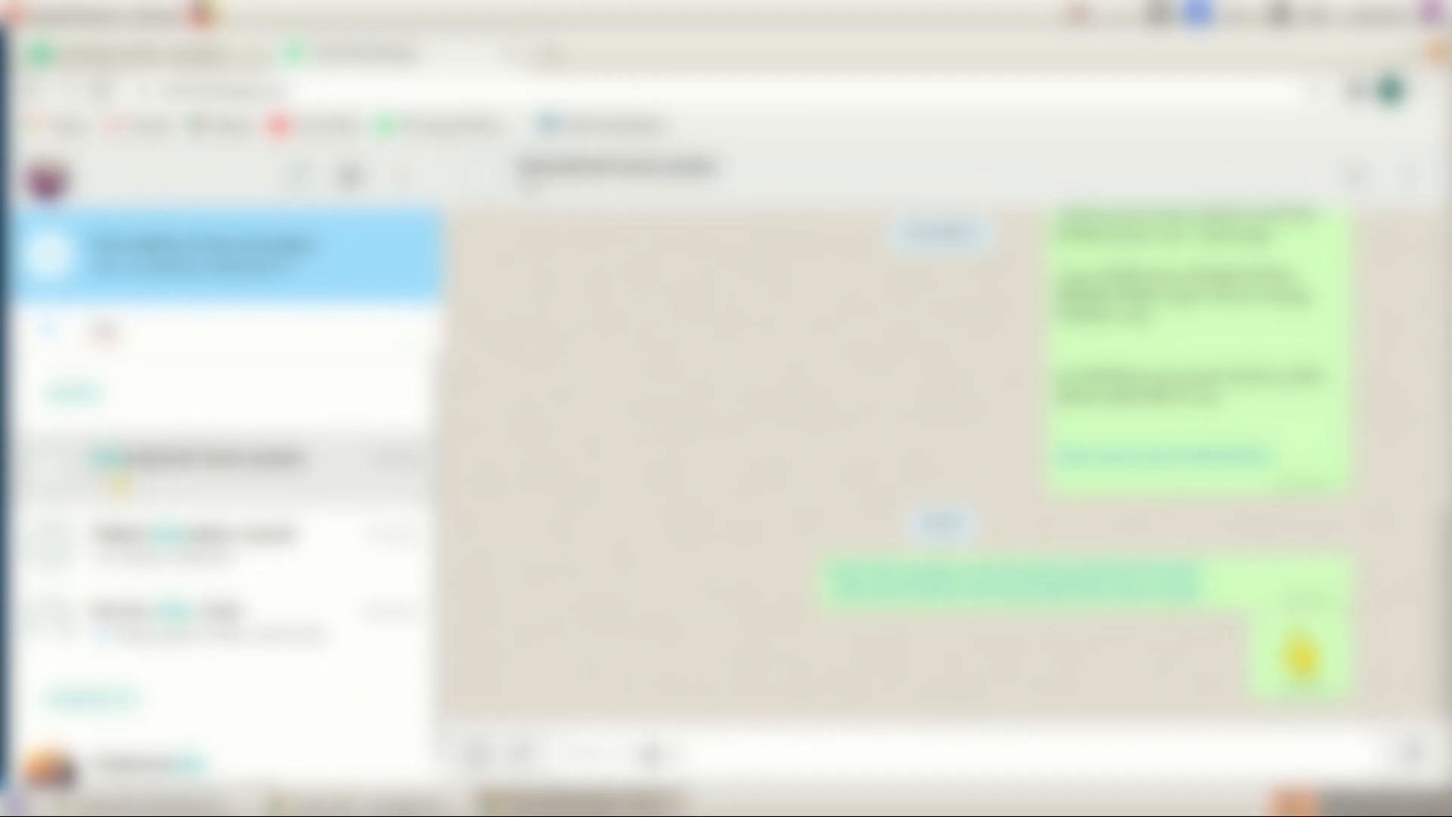
right_click(650, 749)
click(719, 583)
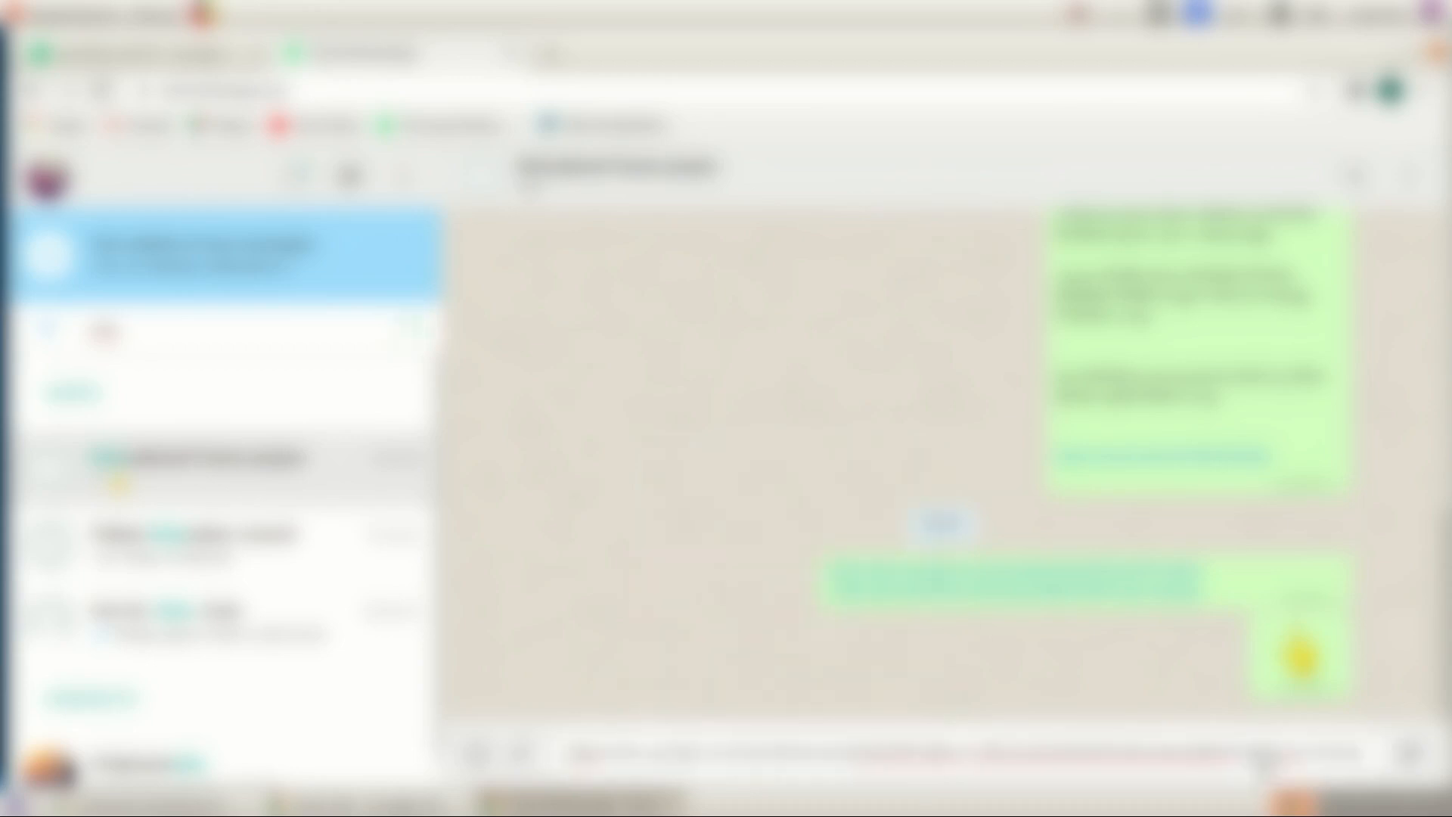
key(Return)
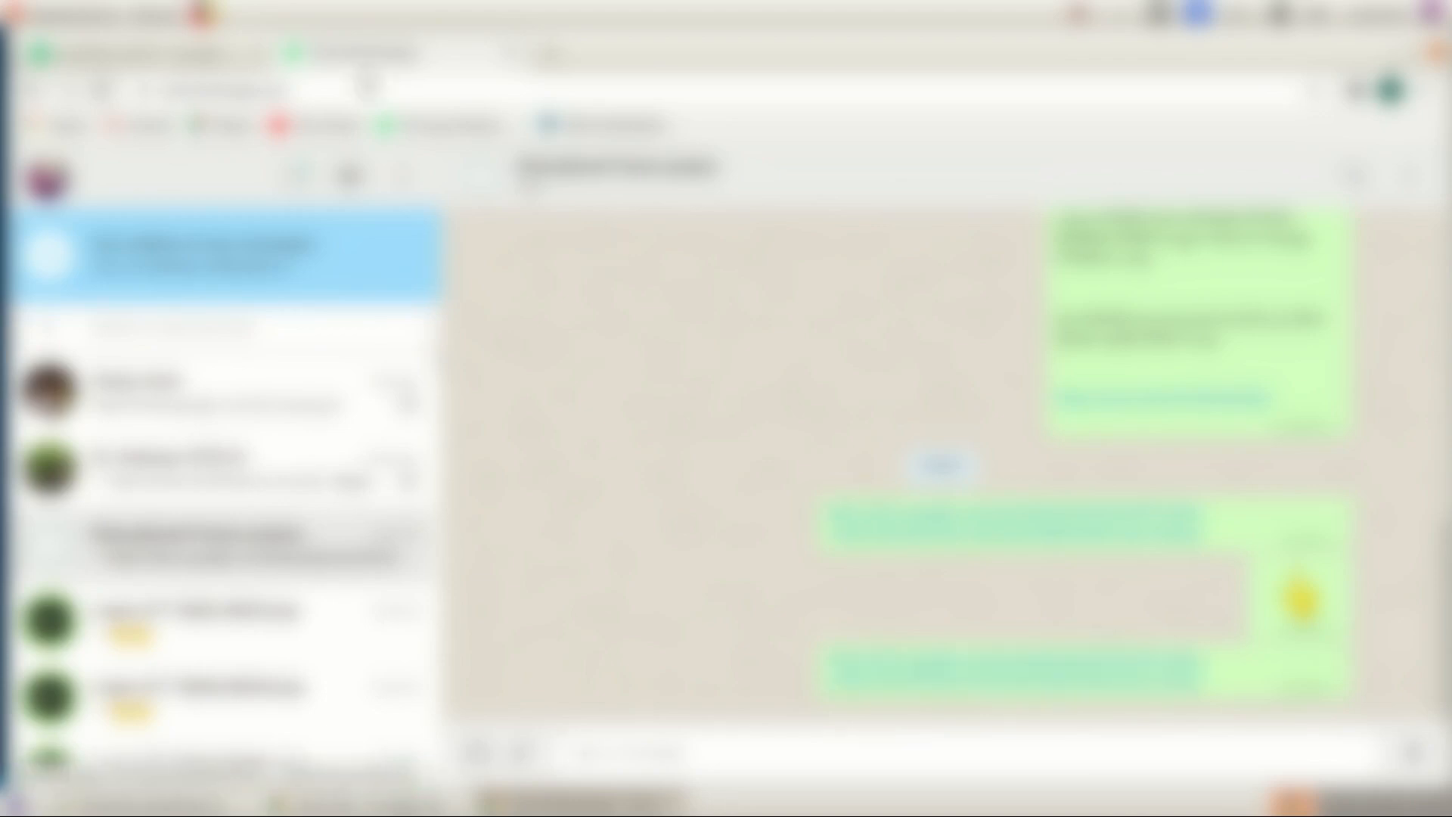
click(174, 54)
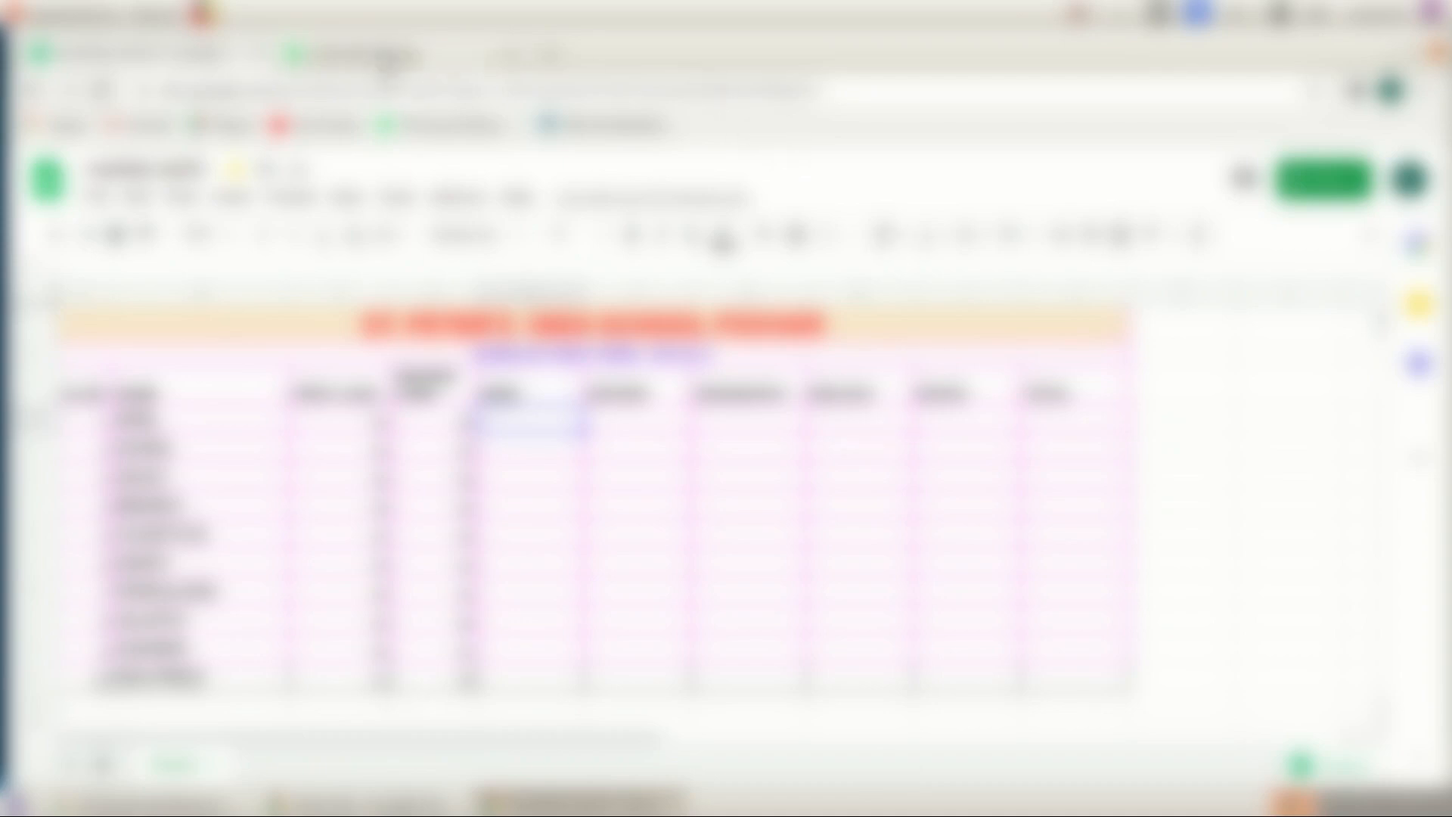
click(382, 56)
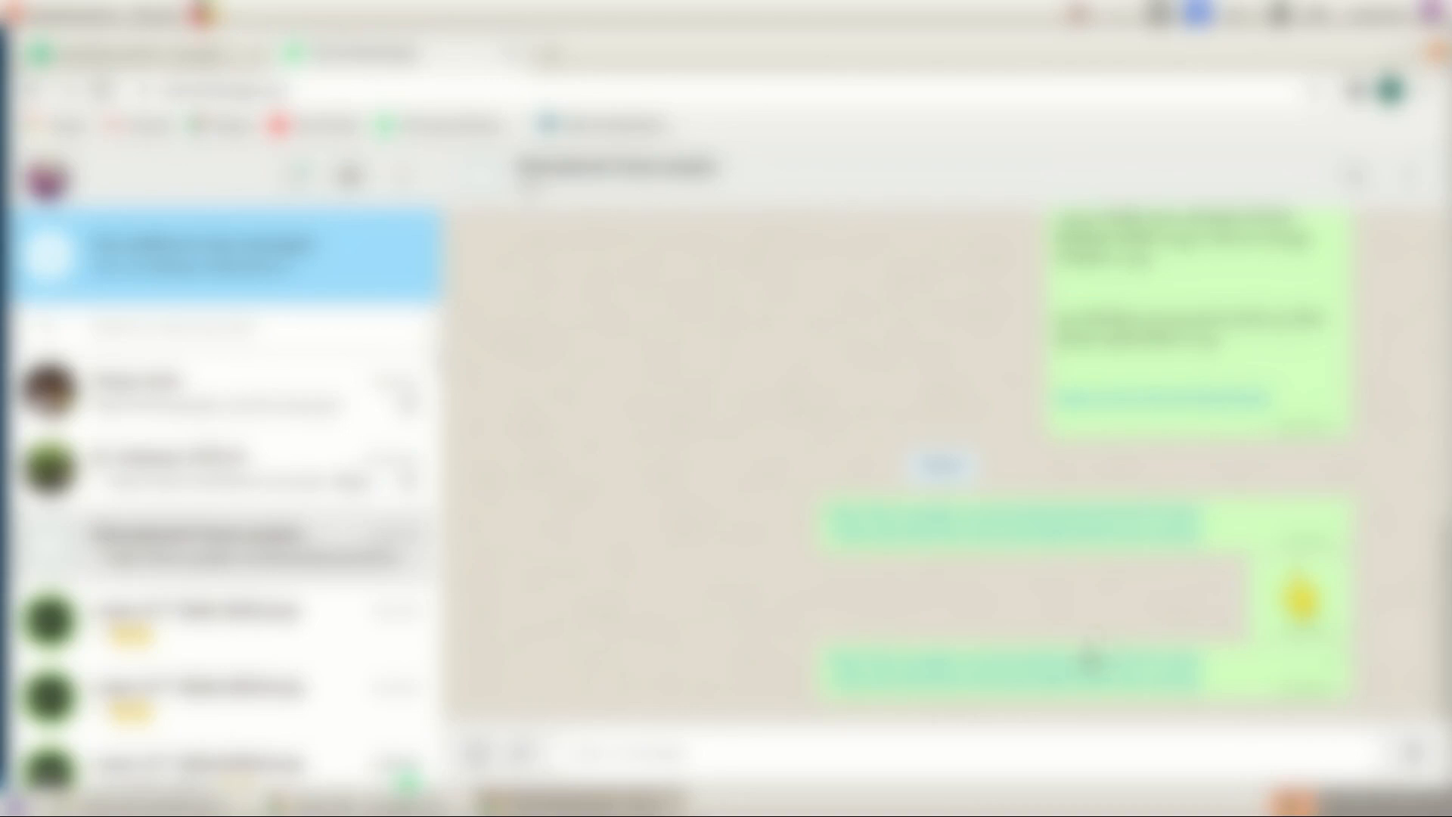
click(152, 53)
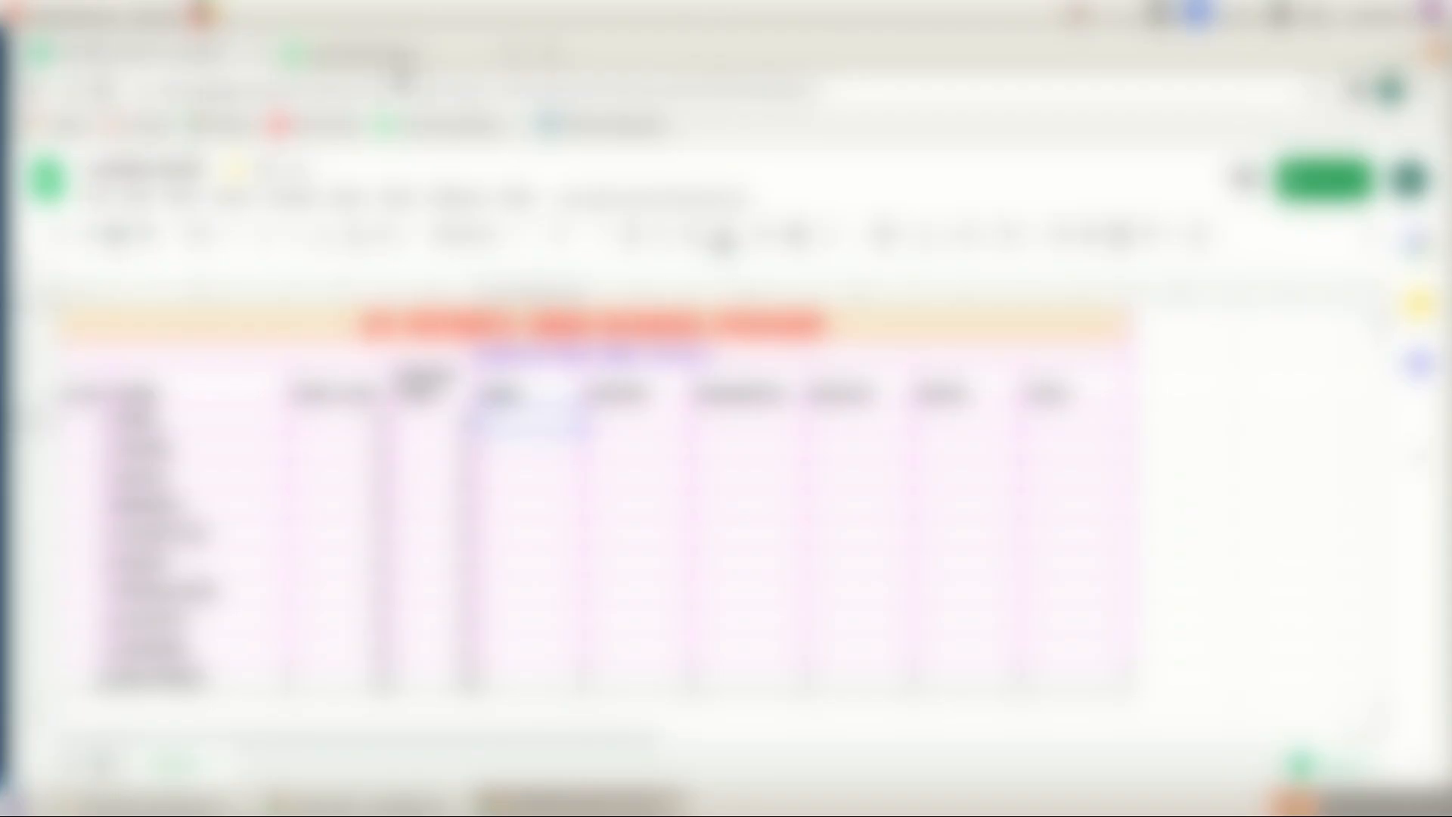
click(376, 54)
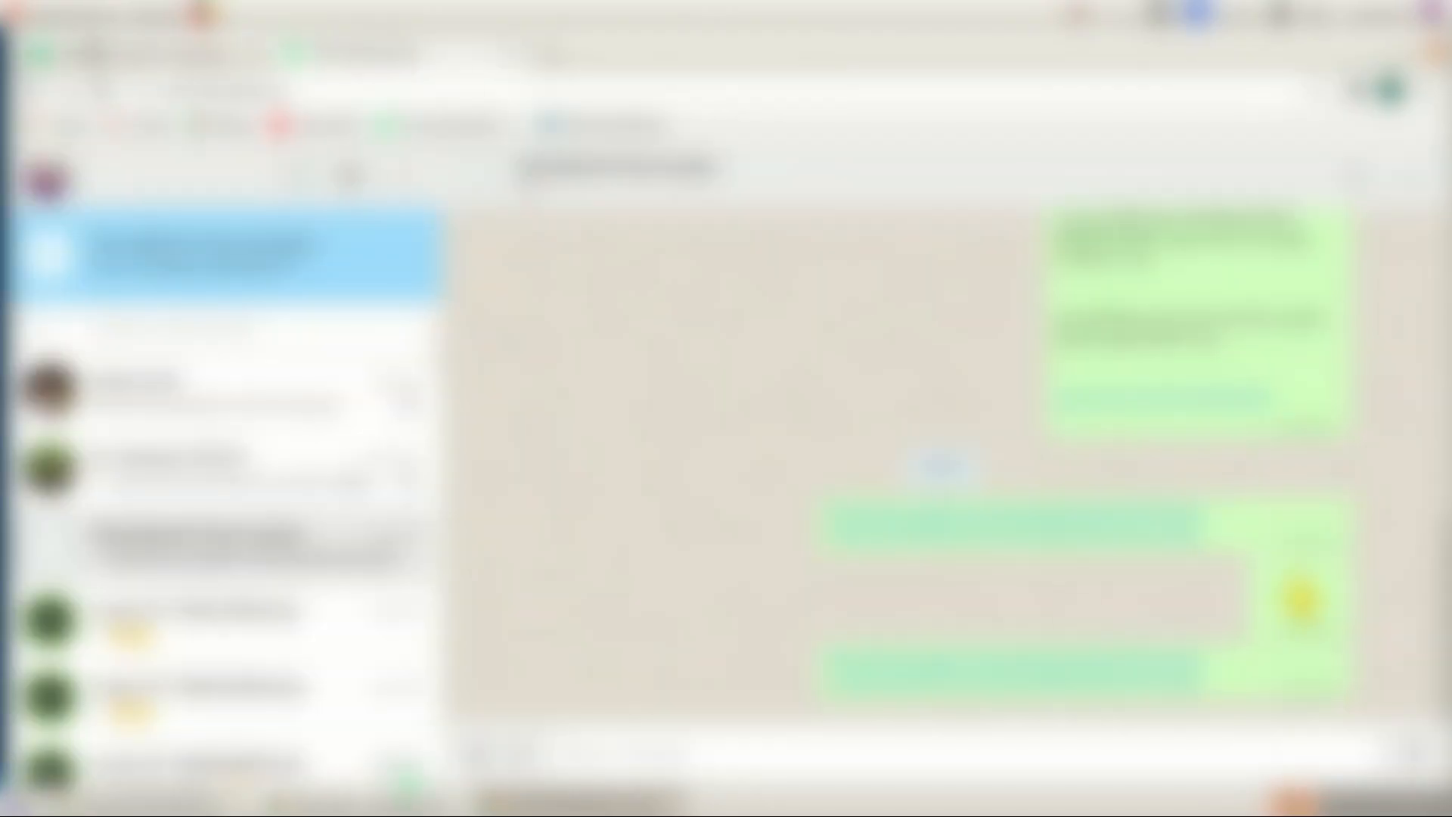
click(113, 61)
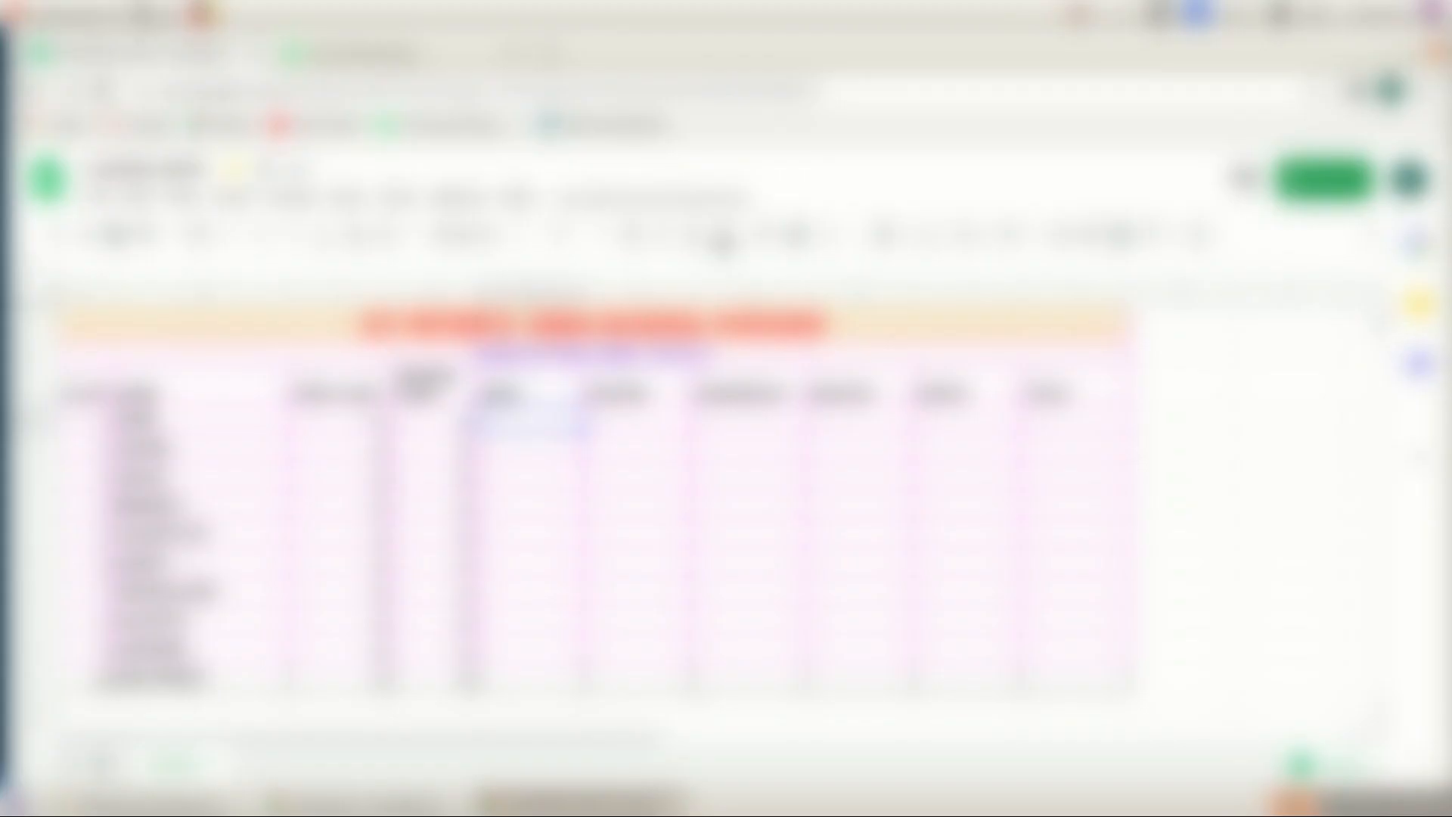
Return to the WhatsApp chat and open the mark list from the link just sent.
click(368, 57)
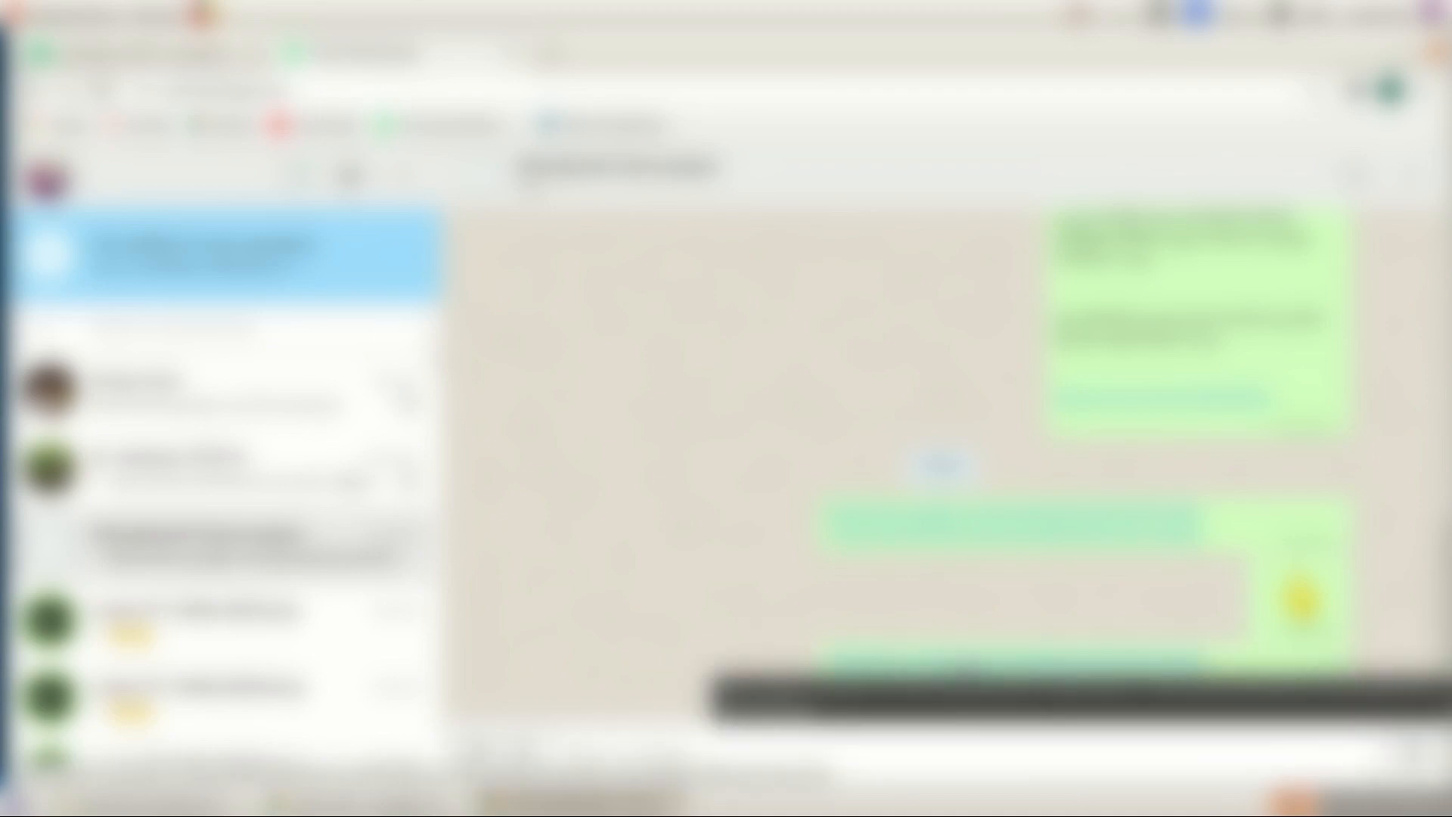
click(968, 666)
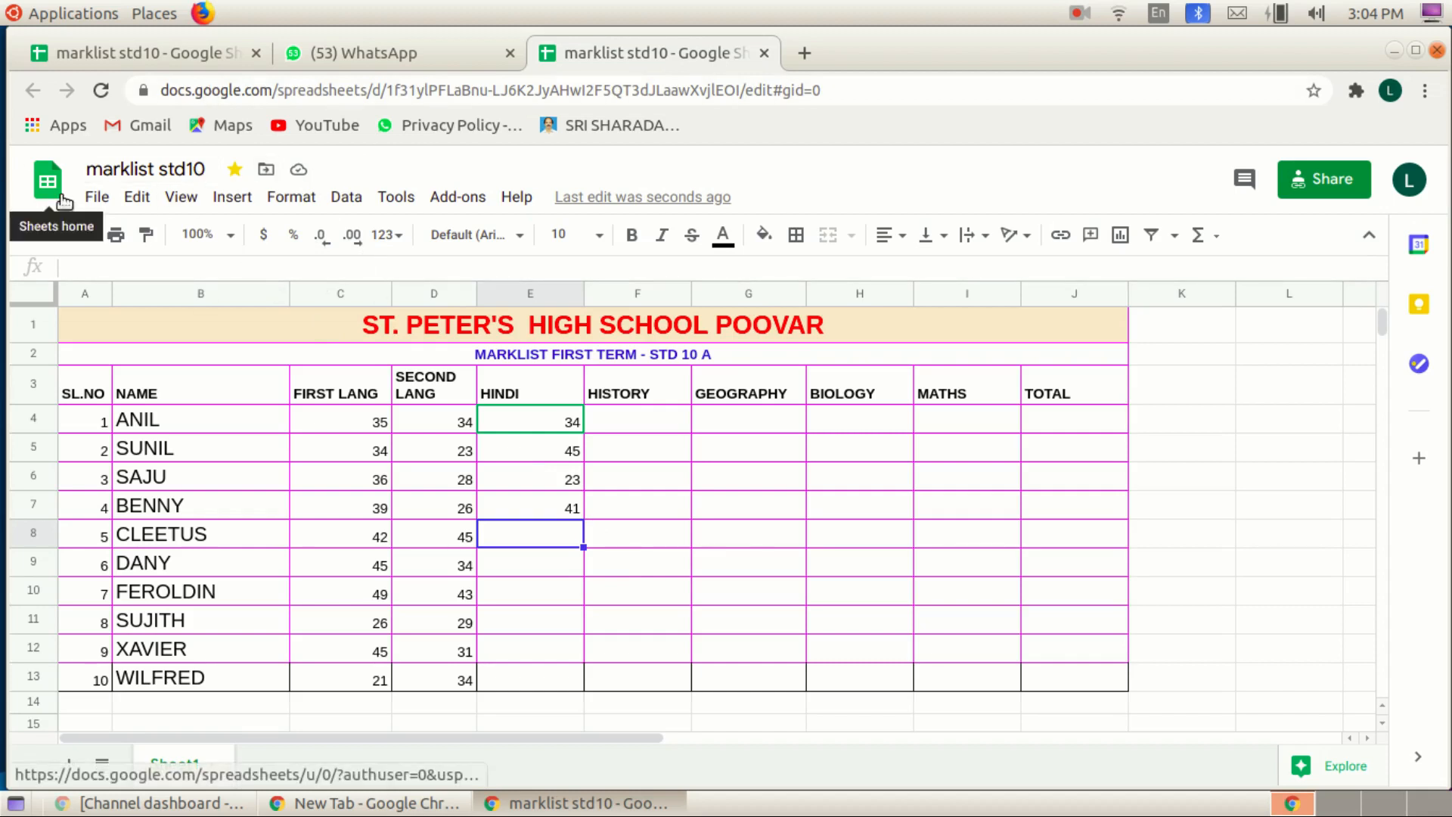
Compare the Hindi marks in the original spreadsheet tab with those in the tab opened from the shared link.
click(112, 47)
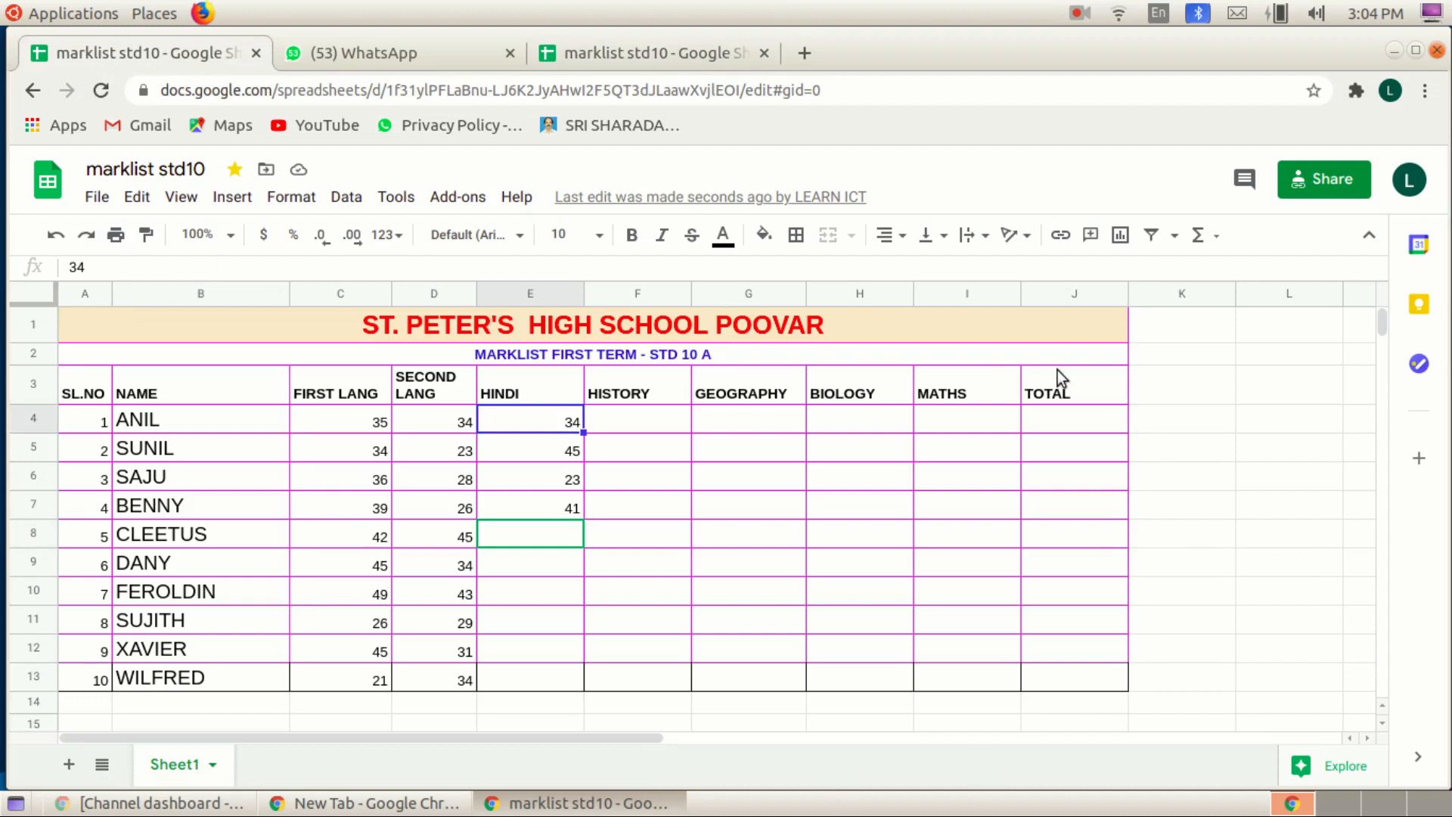
click(647, 53)
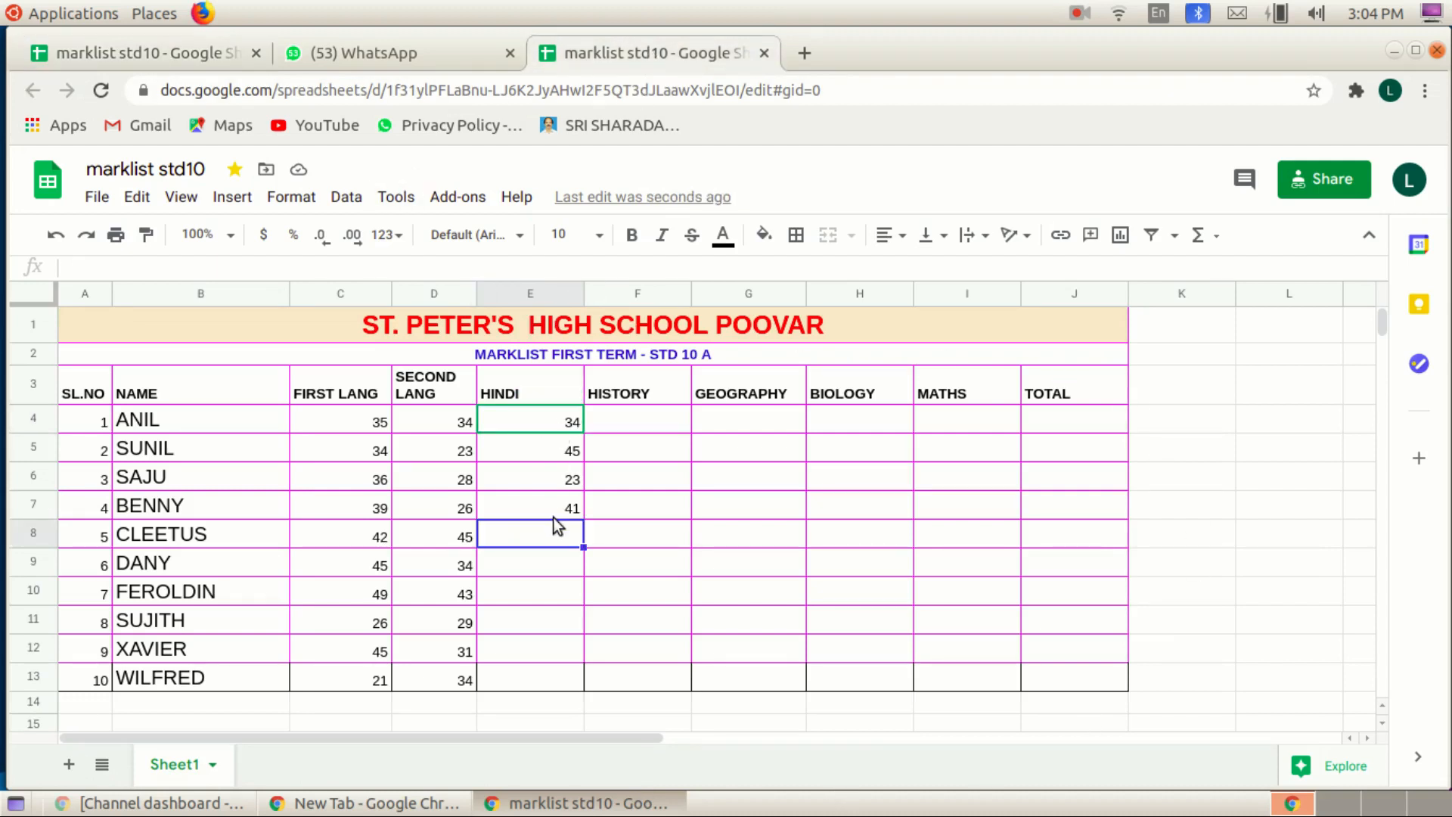
Return to the original mark list tab and select the first student's TOTAL cell, J4.
click(162, 57)
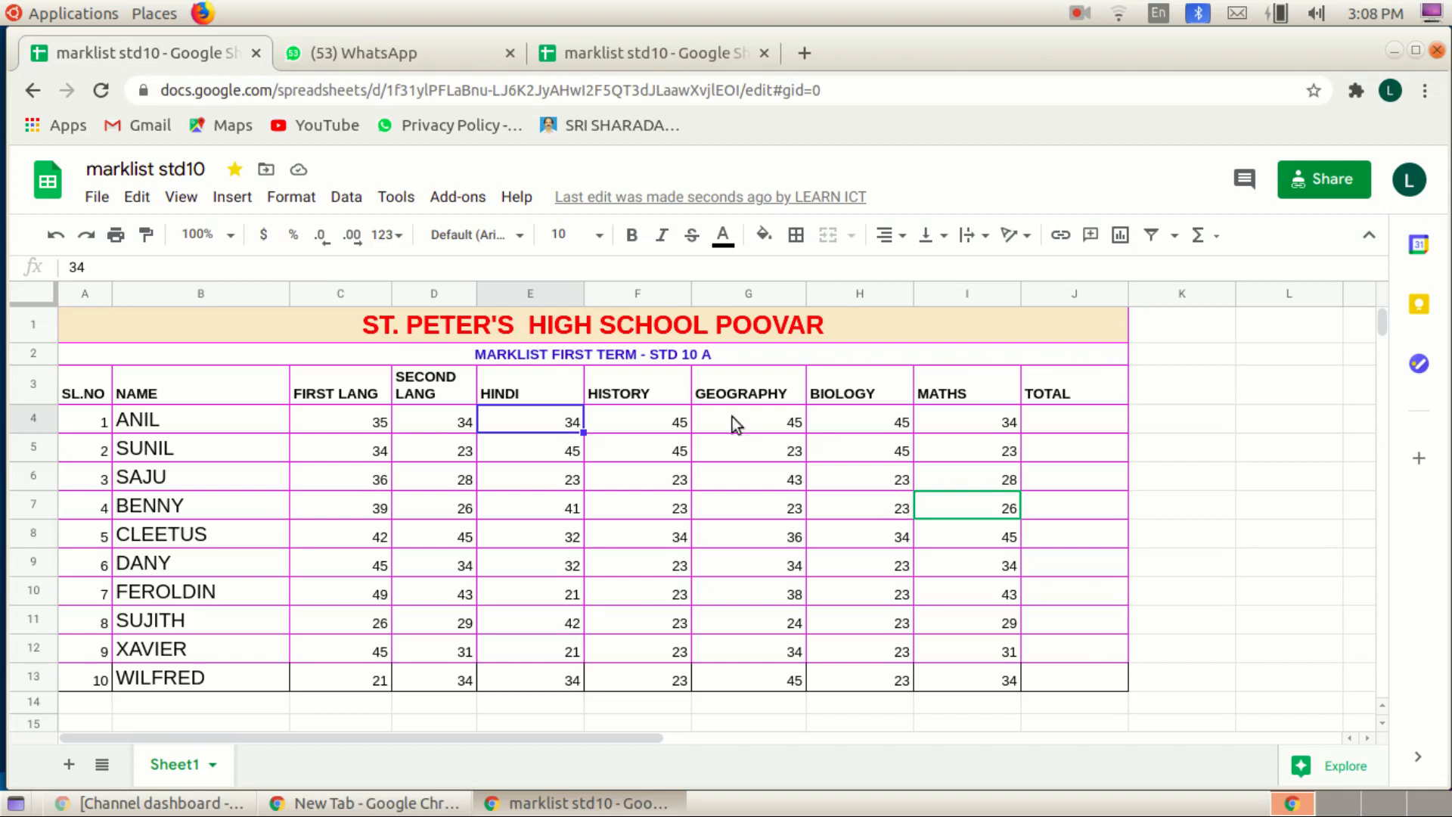
click(1077, 421)
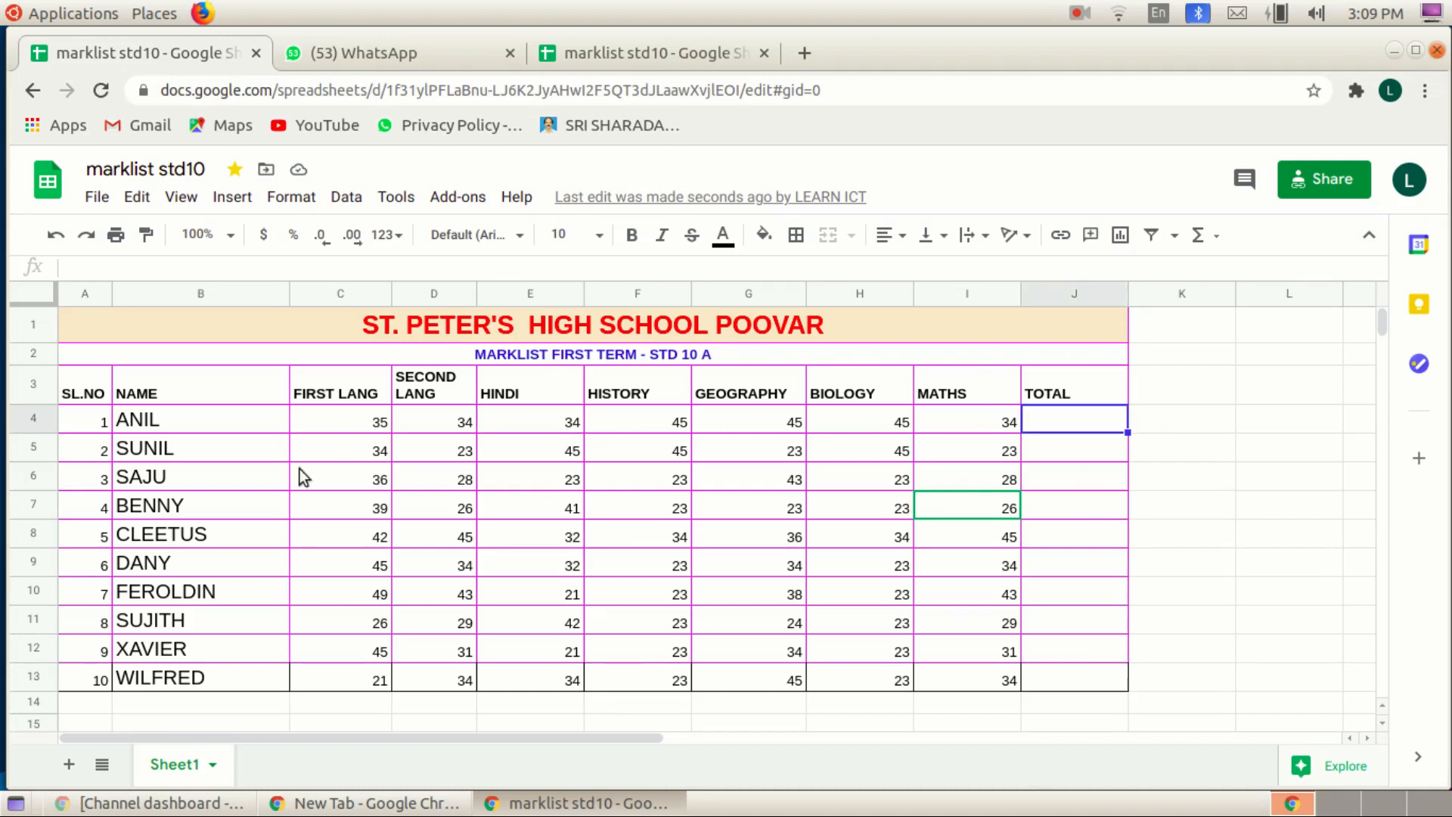